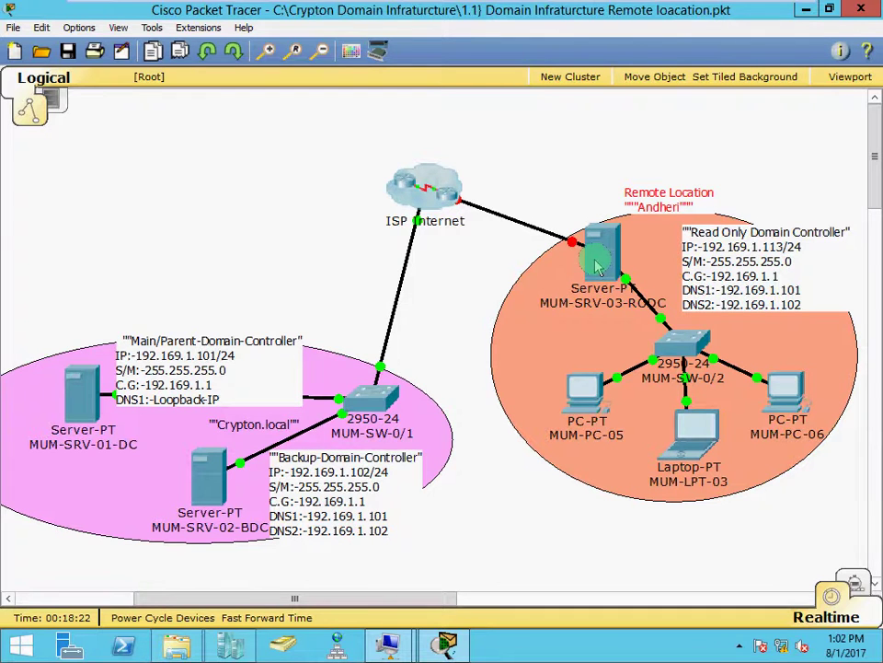
Minimize Packet Tracer and bring up the MUM-SRV-02-BDC virtual machine window.
{"action": "mouse_move", "coordinate": [598, 267]}
{"action": "mouse_move", "coordinate": [570, 266]}
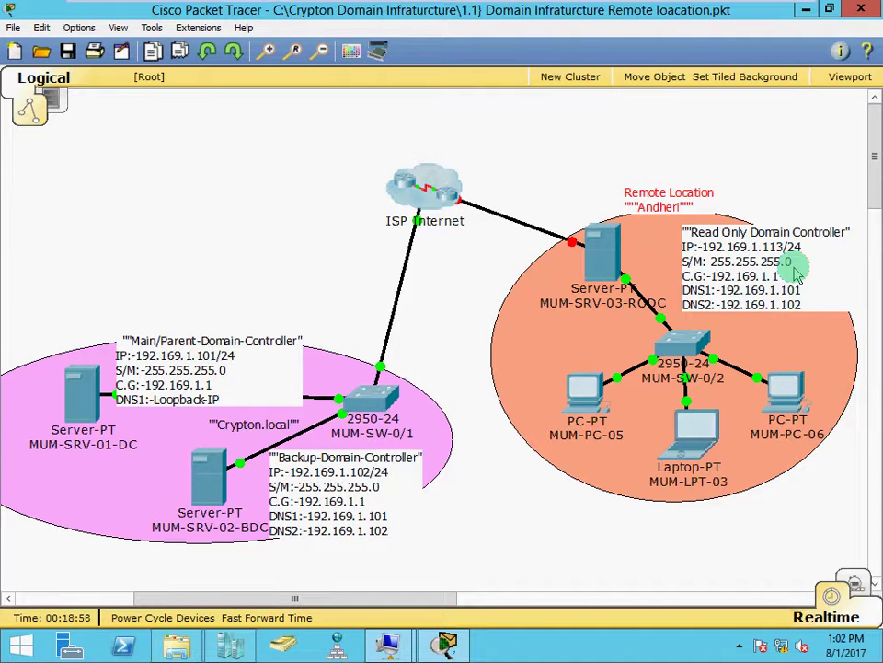
{"action": "left_click", "coordinate": [806, 13]}
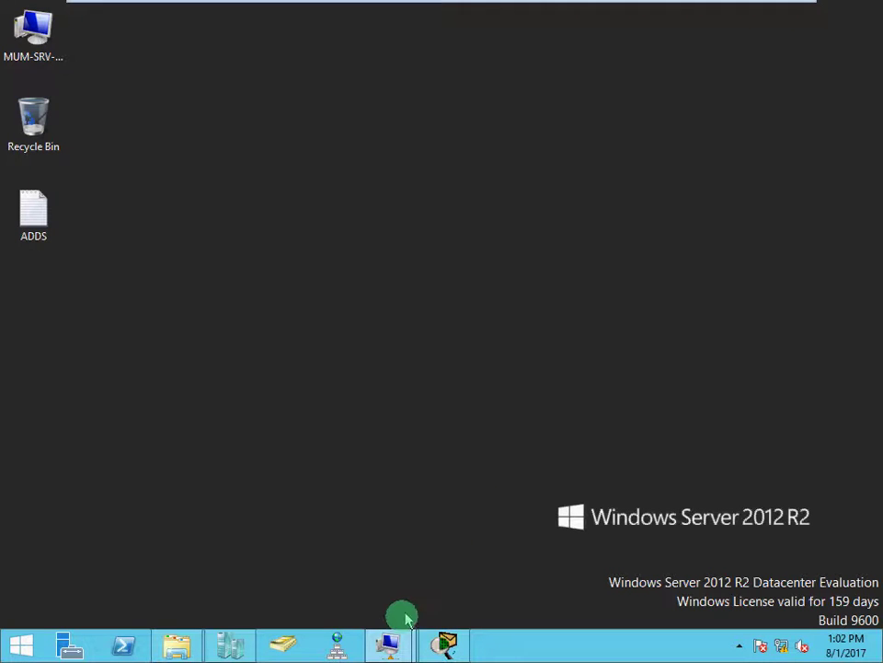
{"action": "mouse_move", "coordinate": [395, 645]}
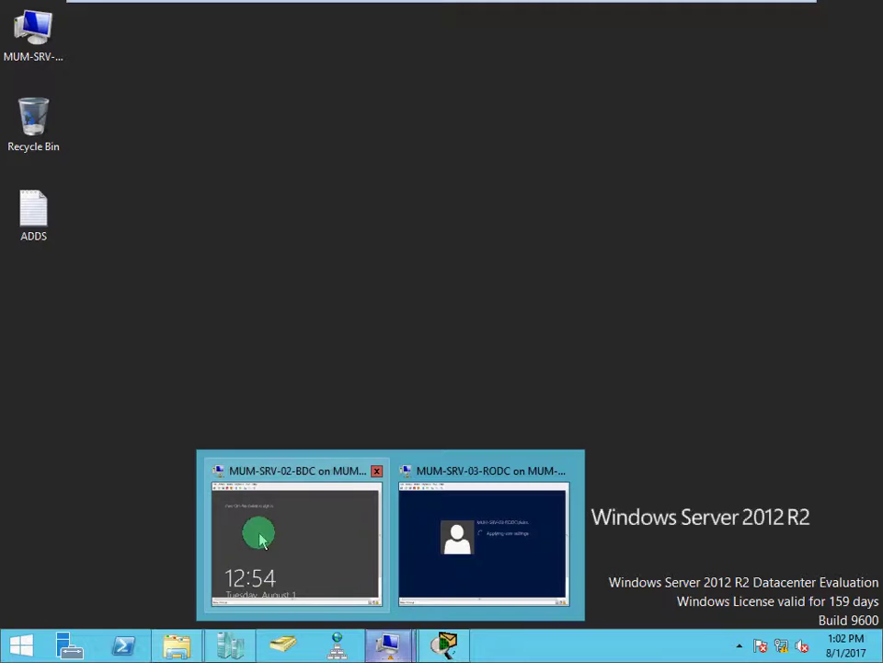
{"action": "left_click", "coordinate": [333, 541]}
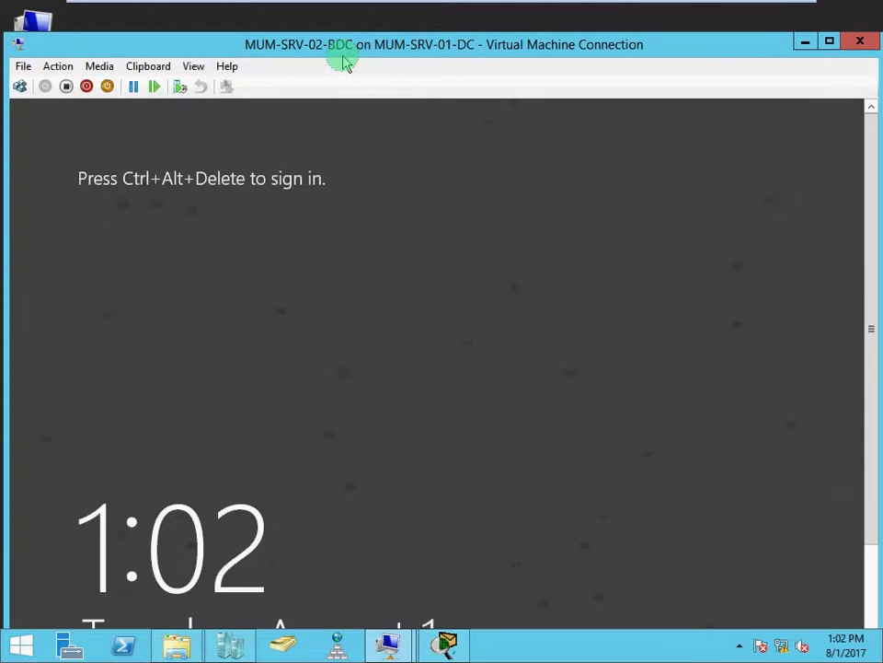
Hide the BDC window and show the MUM-SRV-03-RODC virtual machine in full screen mode.
{"action": "left_click", "coordinate": [802, 43]}
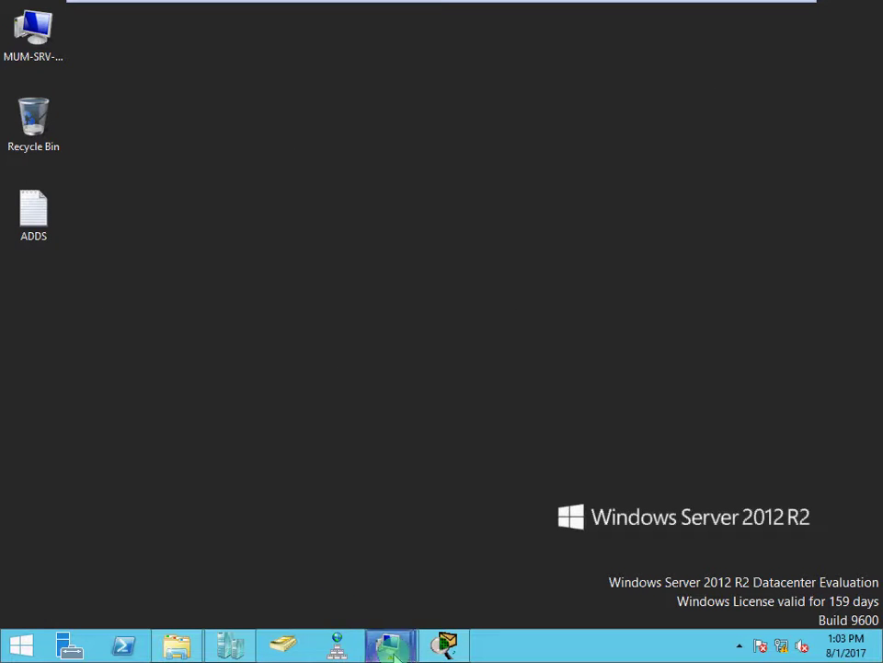
{"action": "mouse_move", "coordinate": [396, 649]}
{"action": "left_click", "coordinate": [453, 562]}
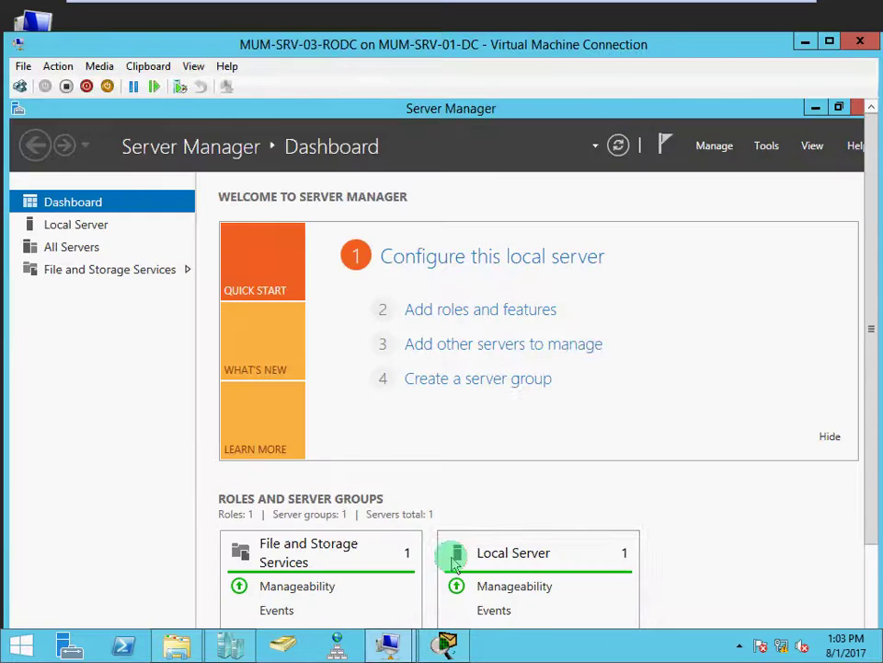
{"action": "left_click", "coordinate": [193, 67]}
{"action": "left_click", "coordinate": [205, 86]}
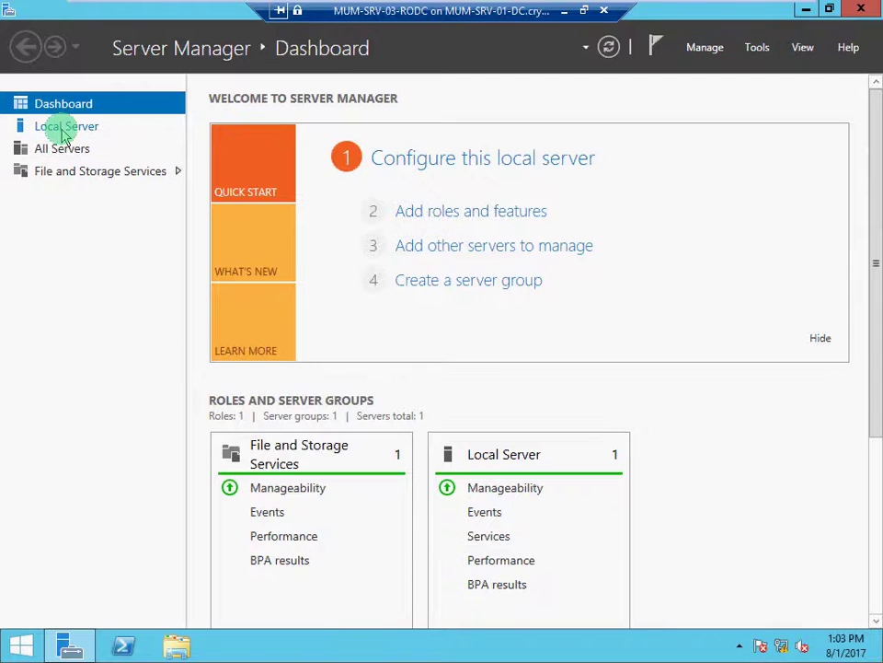
Show MUM-SRV-03-RODC's Local Server properties, checking the Packet Tracer topology in between.
{"action": "left_click", "coordinate": [65, 133]}
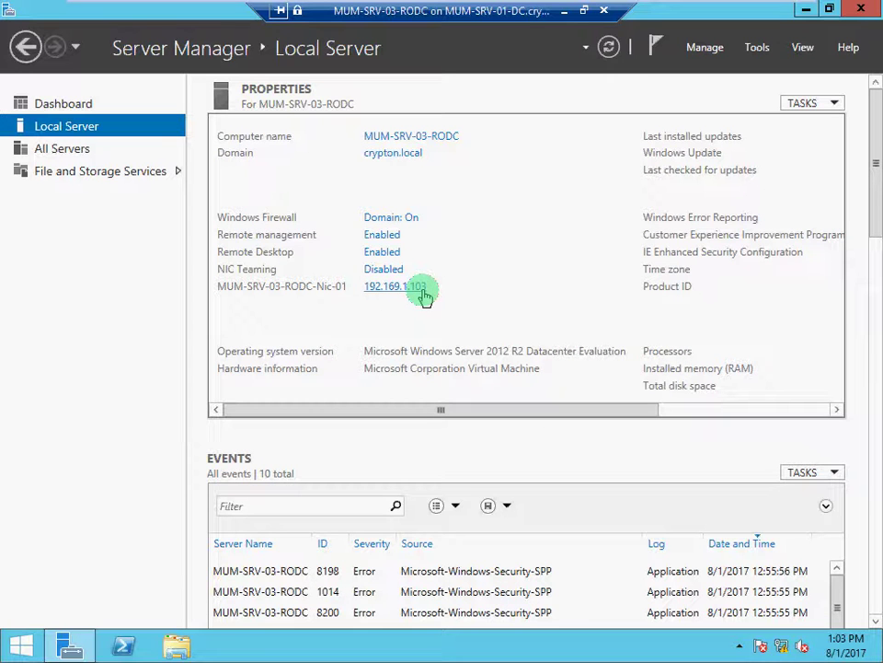
{"action": "left_click", "coordinate": [565, 11]}
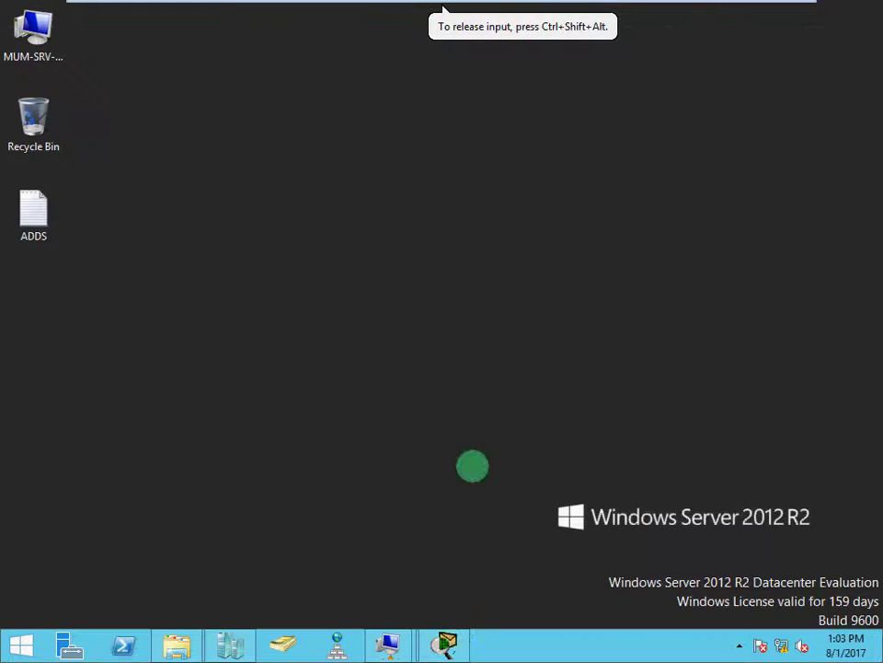
{"action": "left_click", "coordinate": [446, 644]}
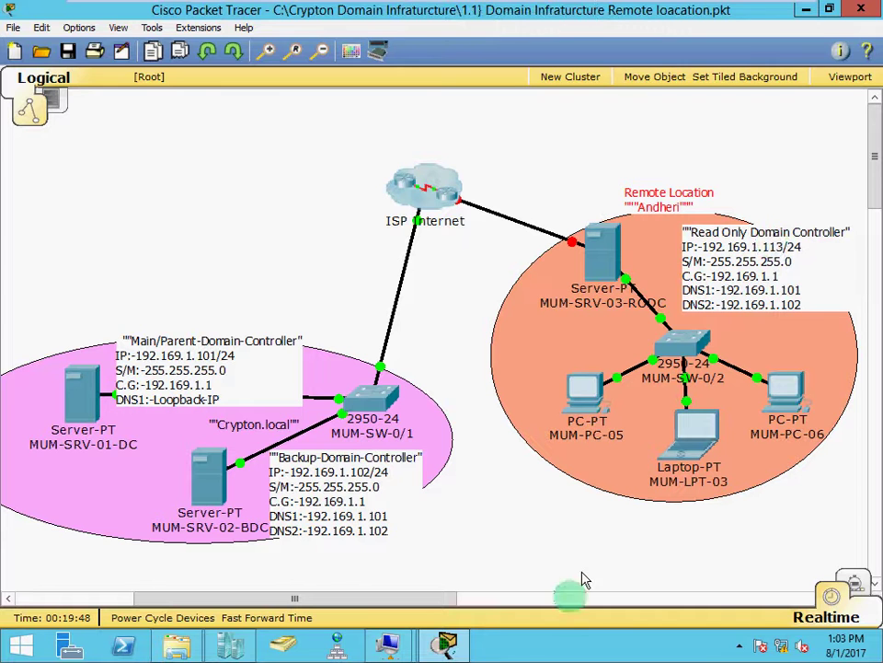
{"action": "mouse_move", "coordinate": [403, 652]}
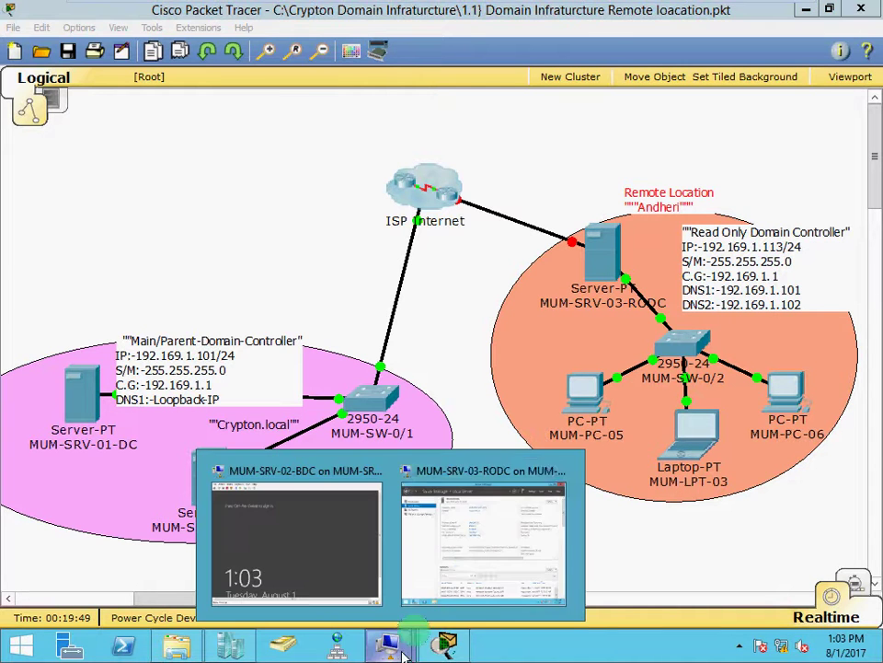
{"action": "left_click", "coordinate": [471, 561]}
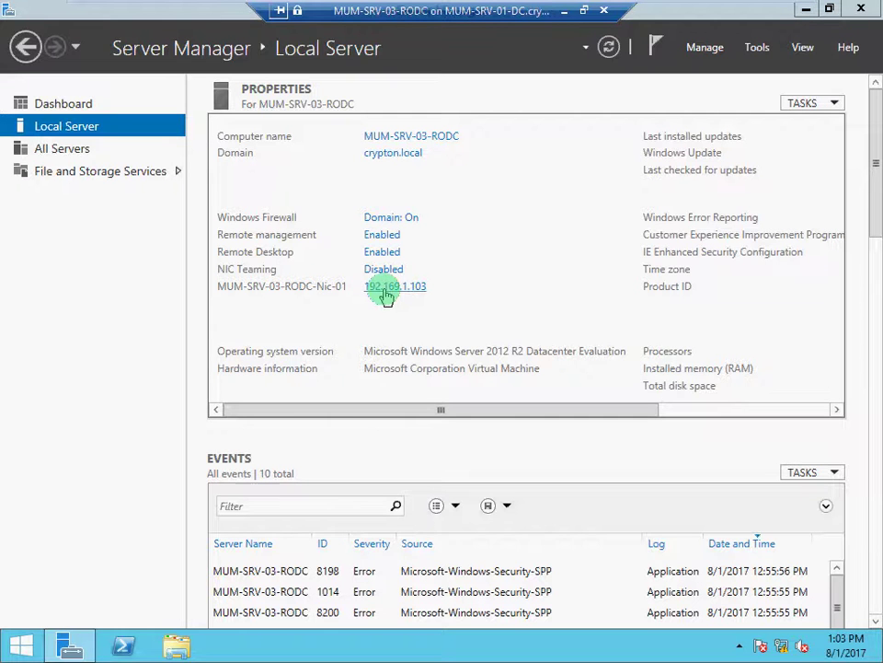
Set MUM-SRV-03-RODC-Nic-01's IPv4 alternate DNS server to 192.169.1.102 and close Network Connections.
{"action": "left_click", "coordinate": [387, 293]}
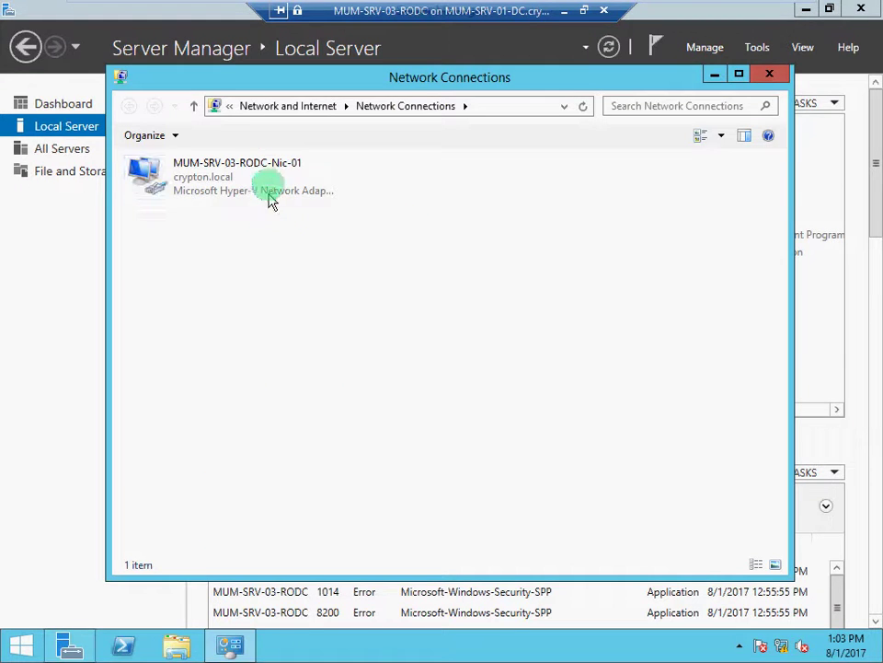
{"action": "left_click", "coordinate": [271, 188]}
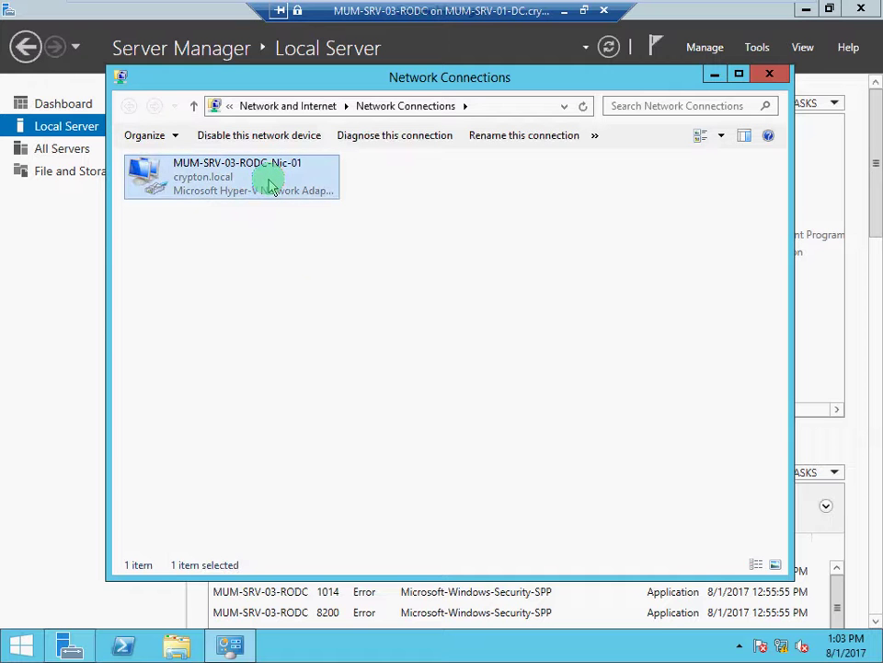
{"action": "right_click", "coordinate": [271, 187]}
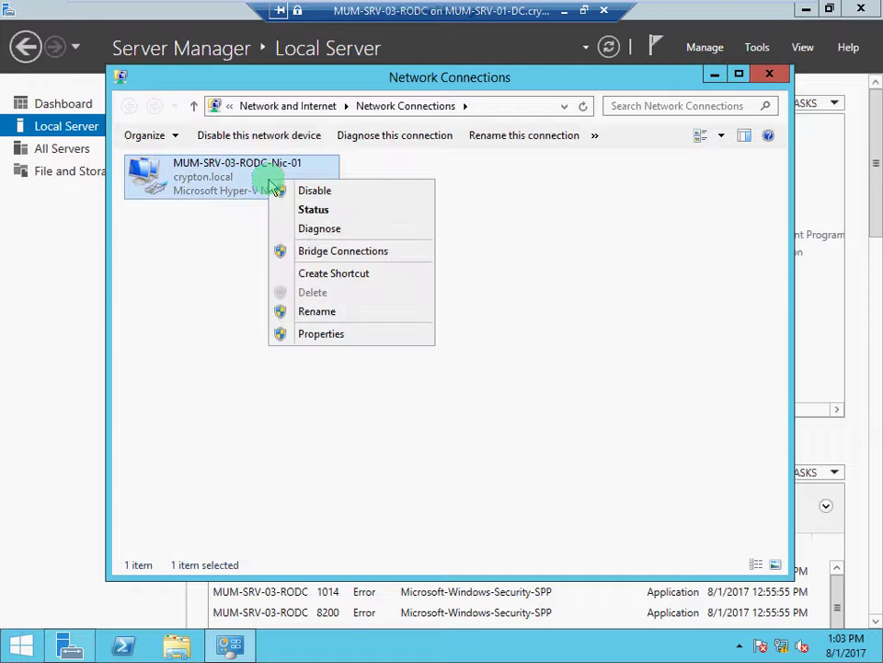
{"action": "left_click", "coordinate": [334, 336]}
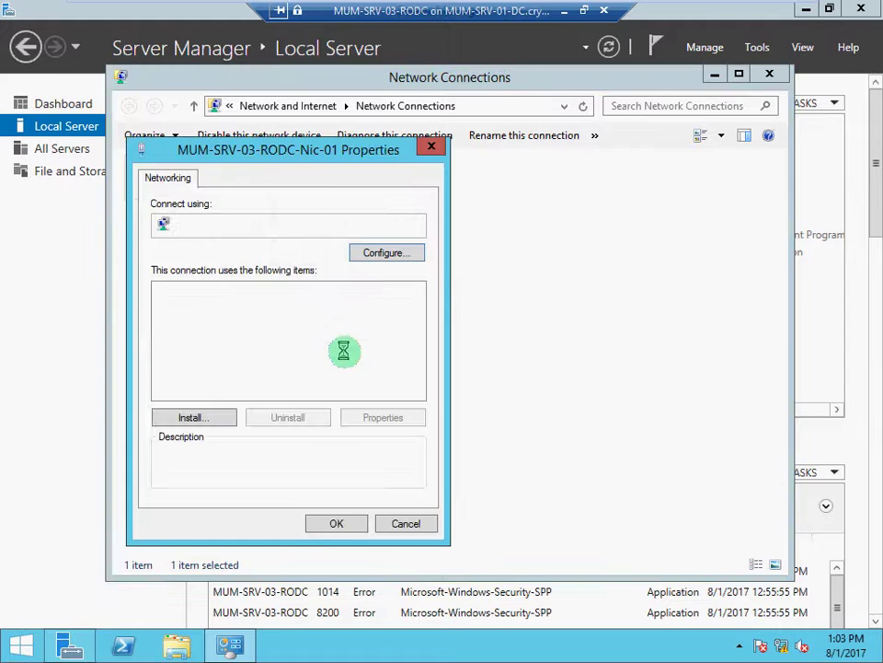
{"action": "left_click", "coordinate": [341, 392]}
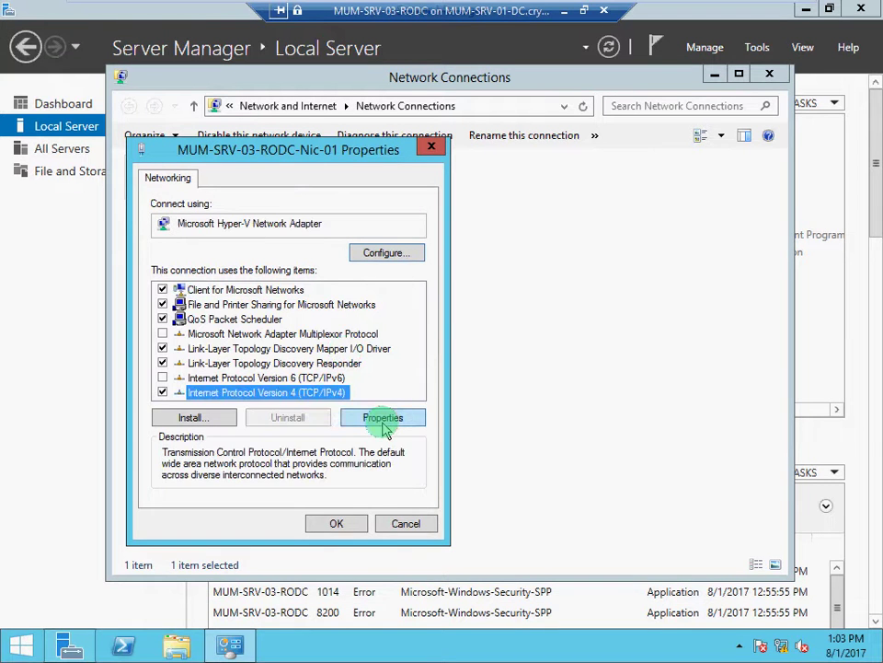
{"action": "left_click", "coordinate": [382, 422]}
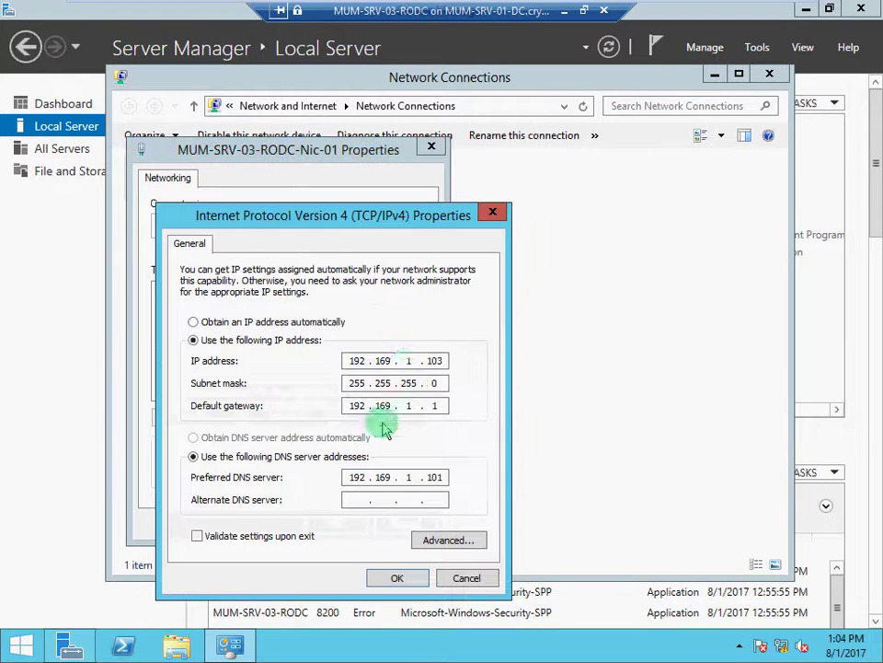
{"action": "left_click", "coordinate": [359, 499]}
{"action": "type", "text": "192 . "}
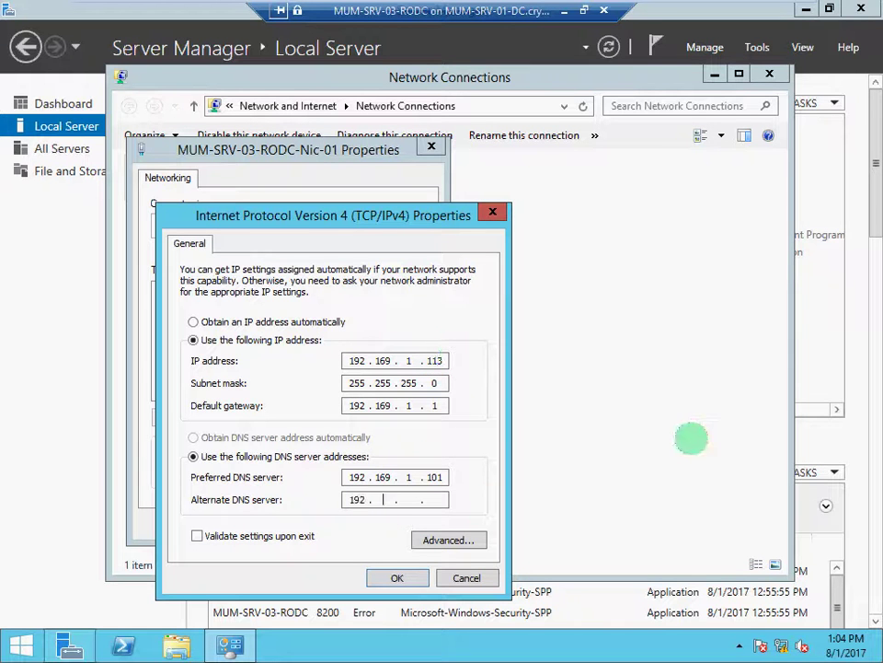
{"action": "type", "text": "169"}
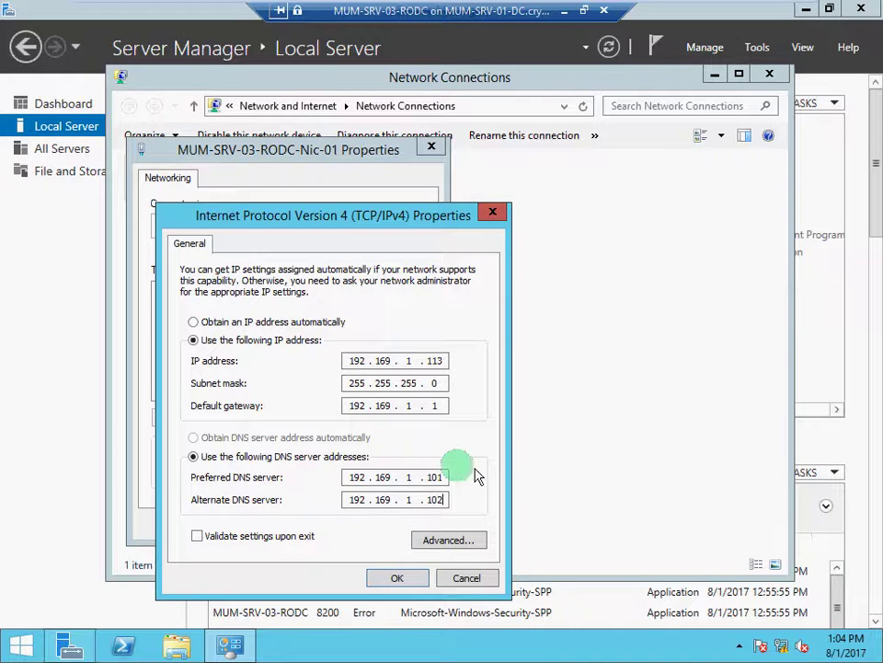
{"action": "left_click", "coordinate": [403, 580]}
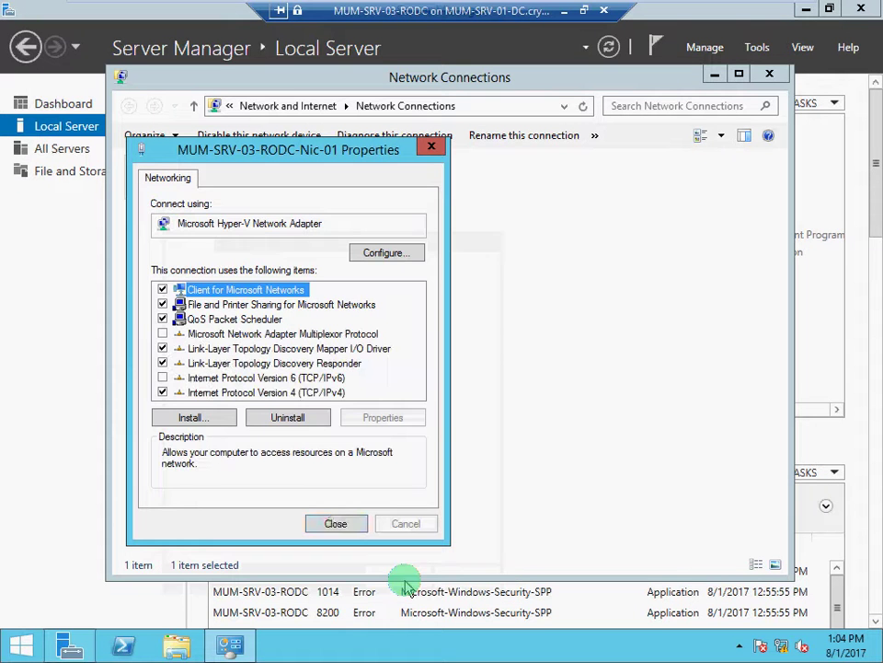
{"action": "left_click", "coordinate": [337, 524]}
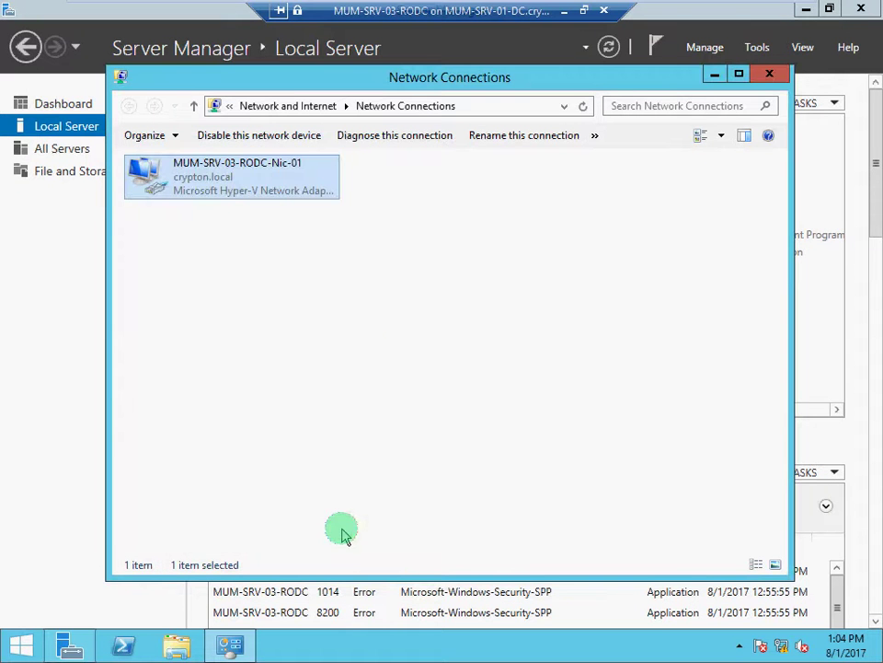
{"action": "left_click", "coordinate": [770, 74]}
Refresh the Local Server view and launch the Add Roles and Features wizard.
{"action": "left_click", "coordinate": [608, 47]}
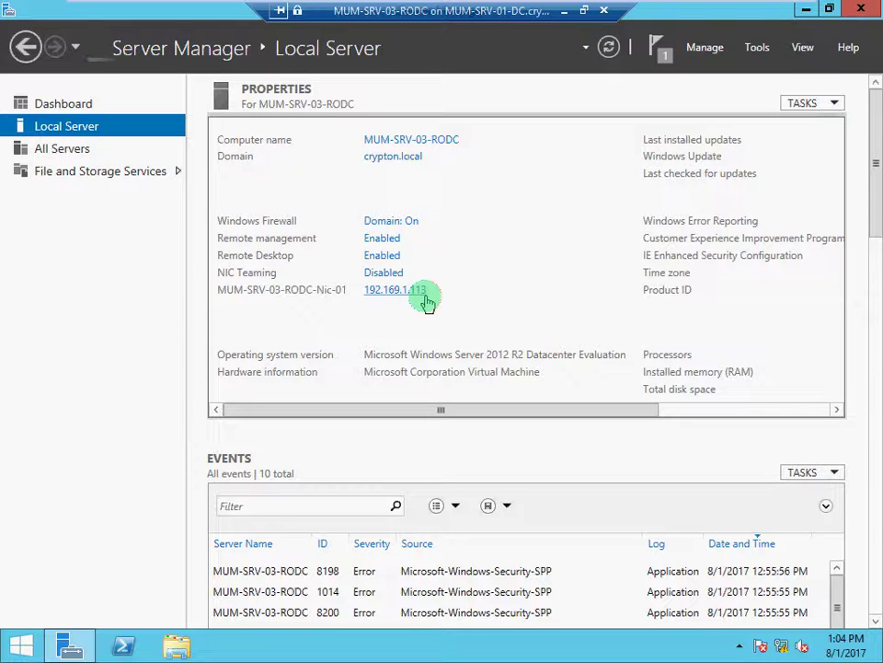
{"action": "left_click", "coordinate": [765, 47]}
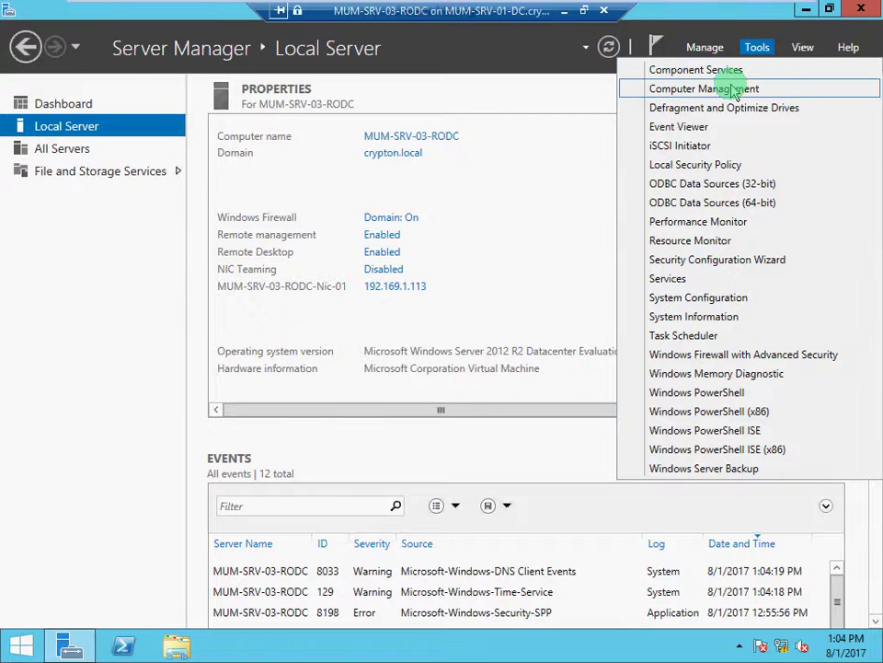
{"action": "left_click", "coordinate": [598, 129]}
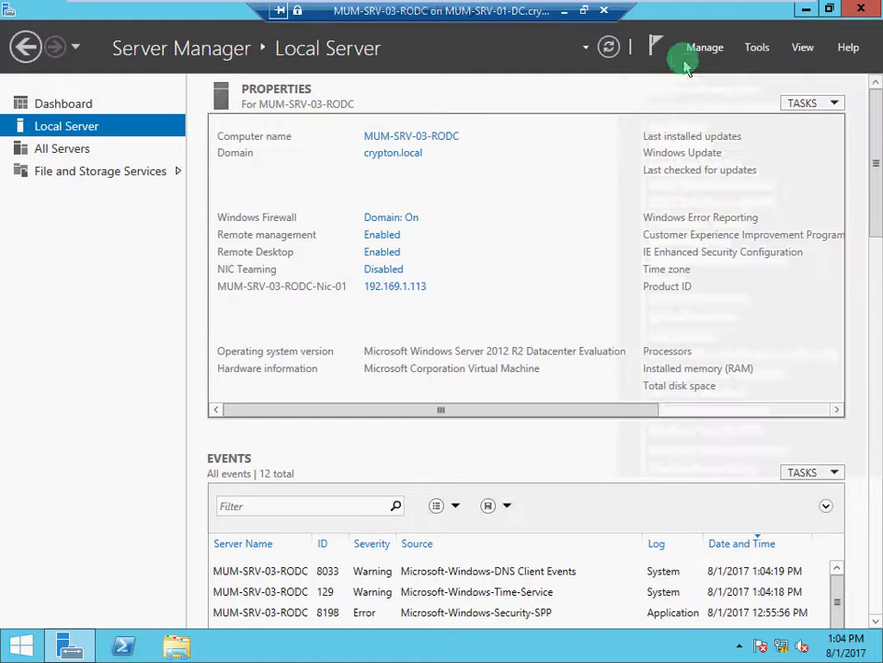
{"action": "left_click", "coordinate": [701, 48]}
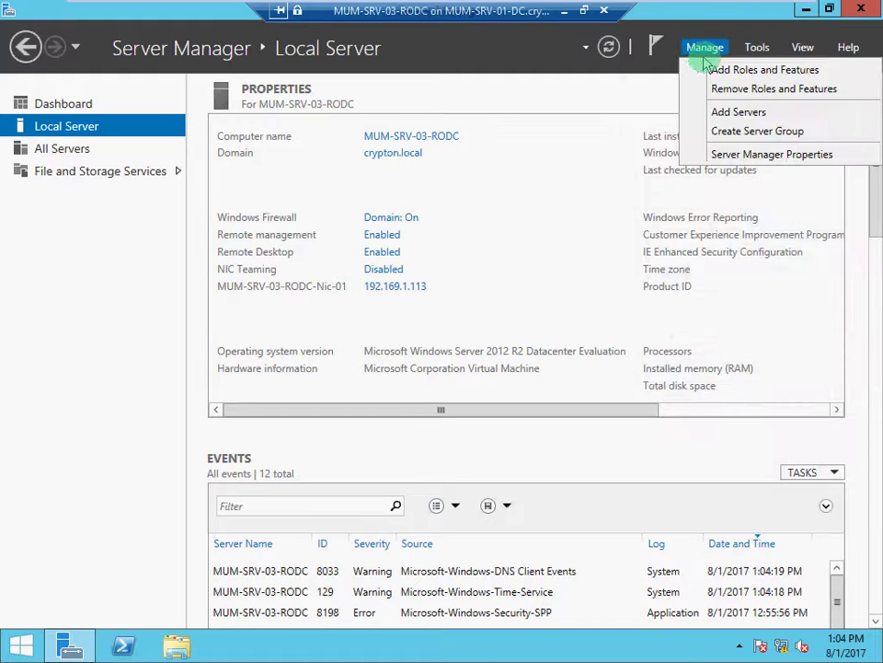
{"action": "left_click", "coordinate": [717, 72]}
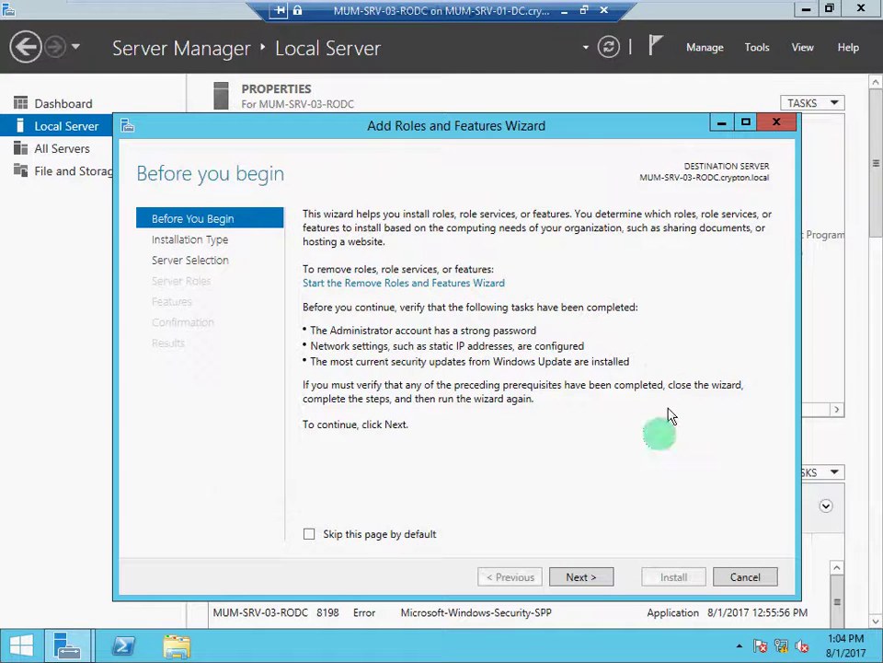
Install Active Directory Domain Services with its required features, allowing automatic restart.
{"action": "left_click", "coordinate": [580, 576]}
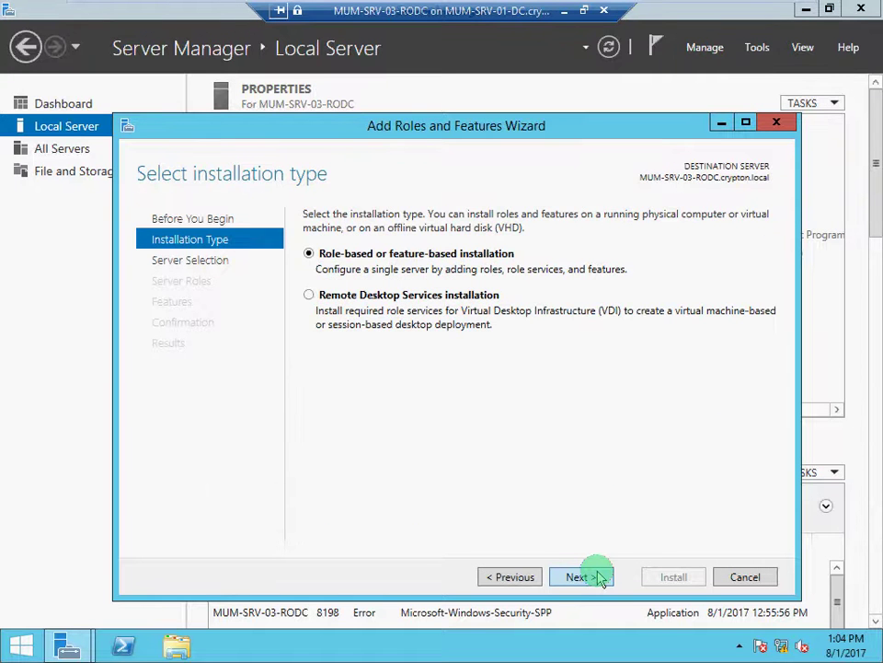
{"action": "left_click", "coordinate": [580, 577]}
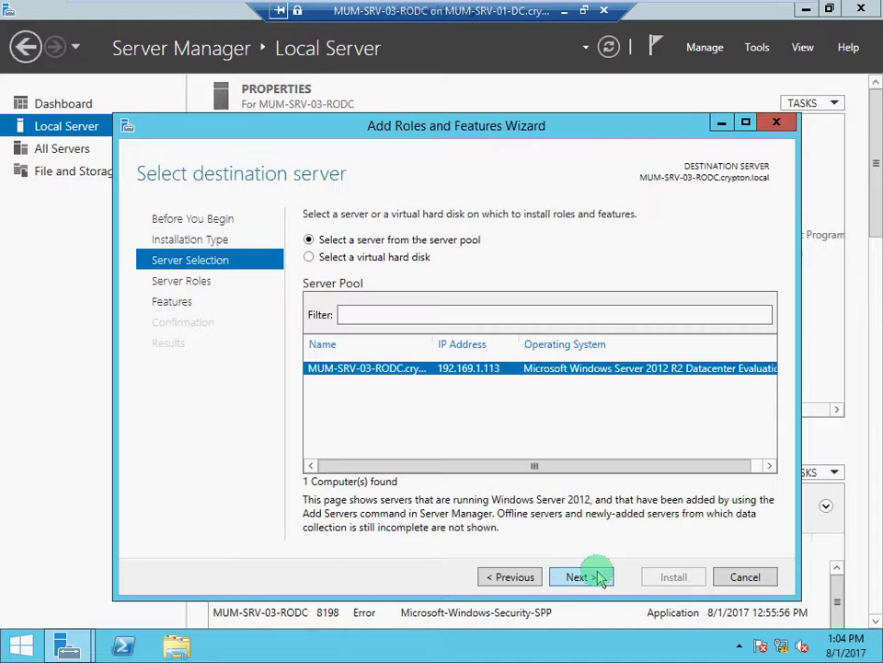
{"action": "left_click", "coordinate": [598, 577]}
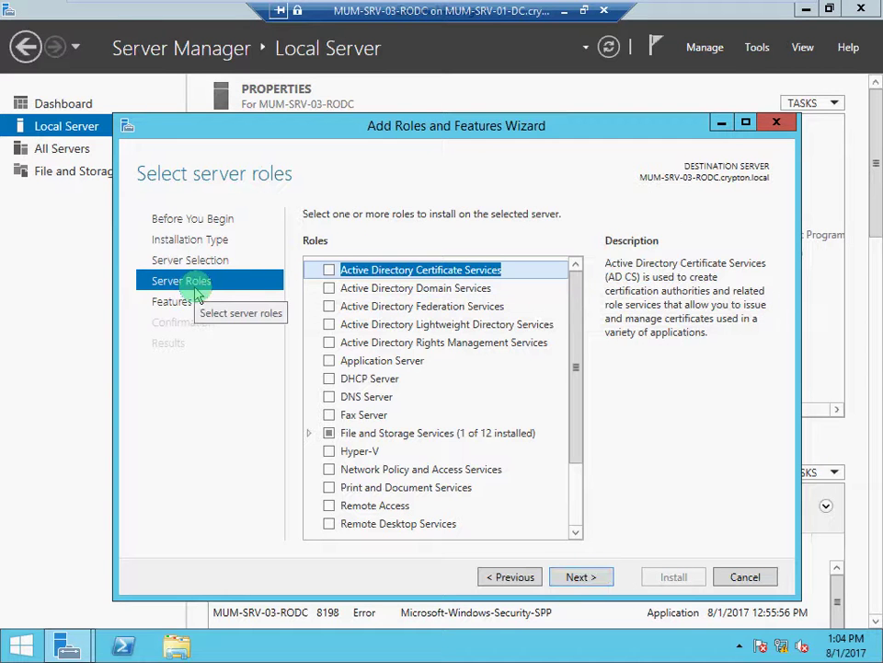
{"action": "left_click", "coordinate": [329, 288]}
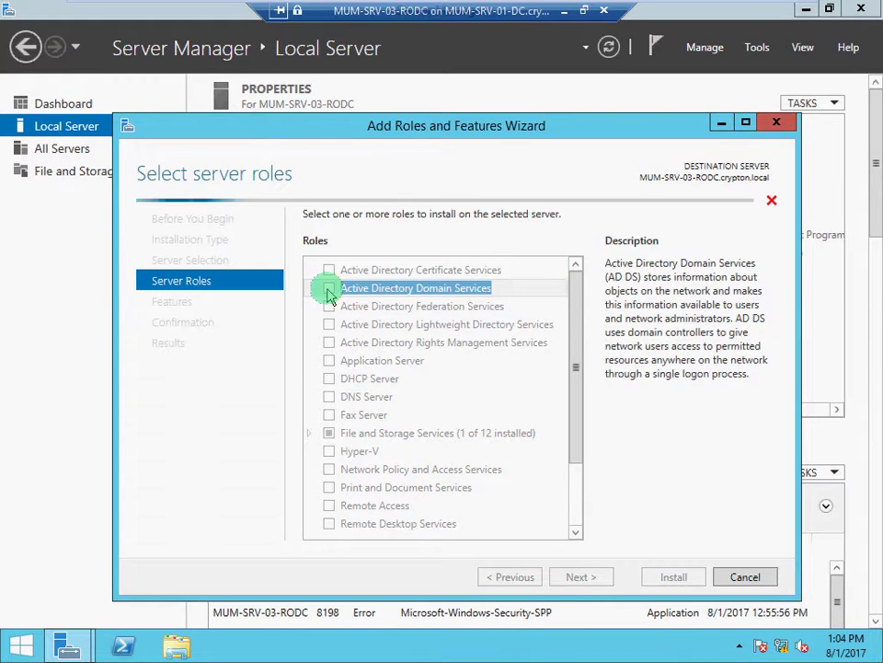
{"action": "left_click", "coordinate": [491, 511]}
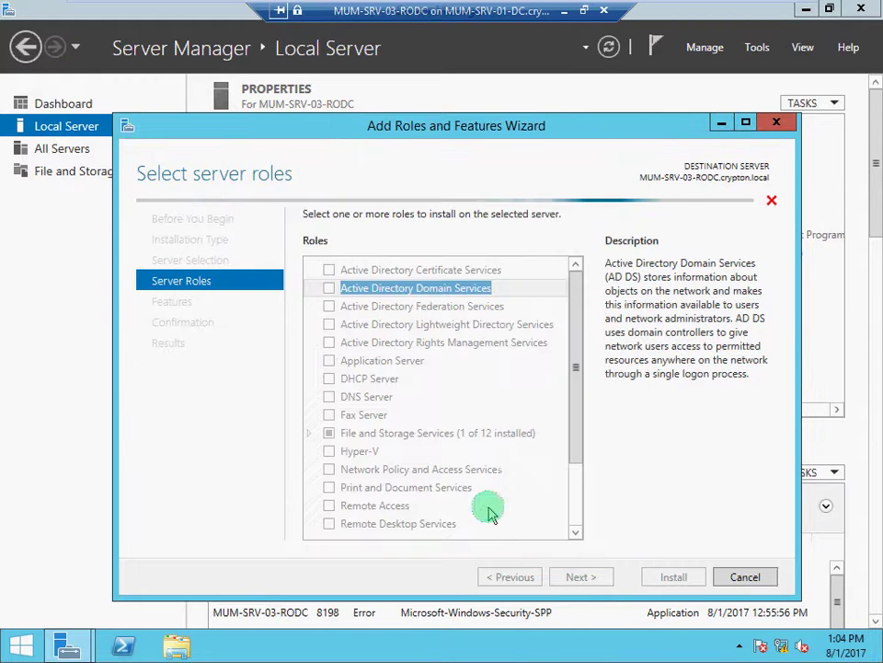
{"action": "left_click", "coordinate": [581, 577]}
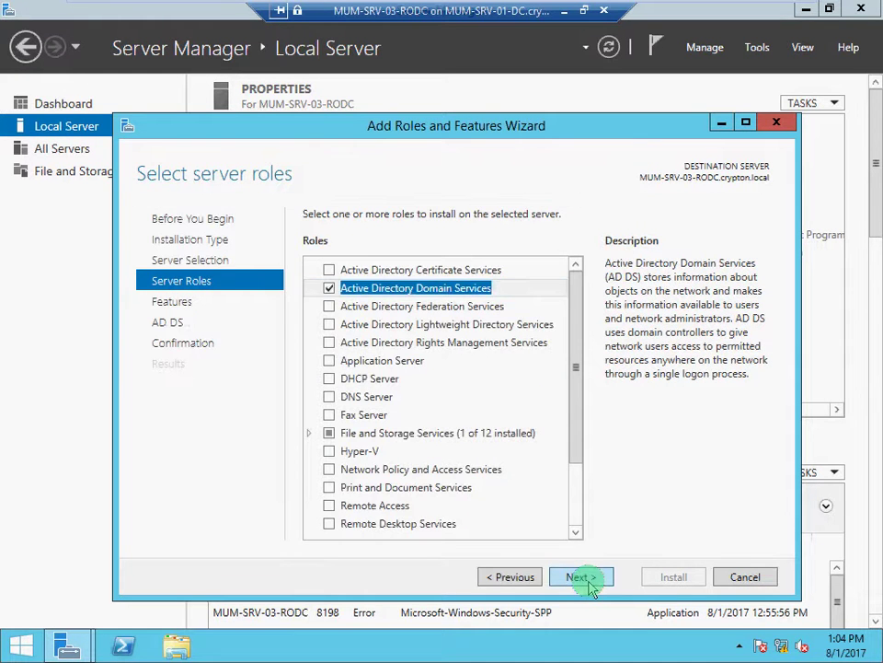
{"action": "left_click", "coordinate": [589, 582]}
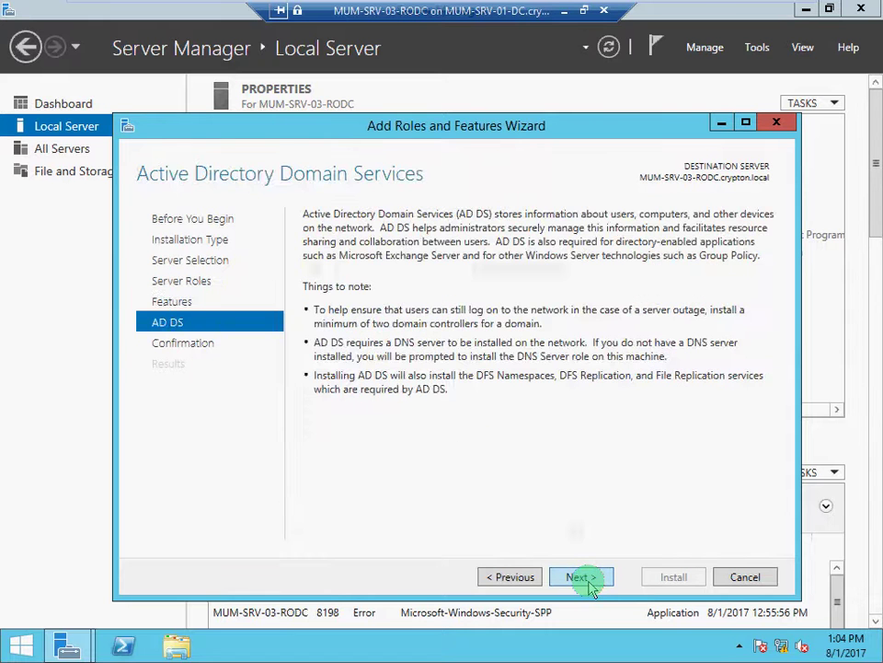
{"action": "left_click", "coordinate": [590, 583]}
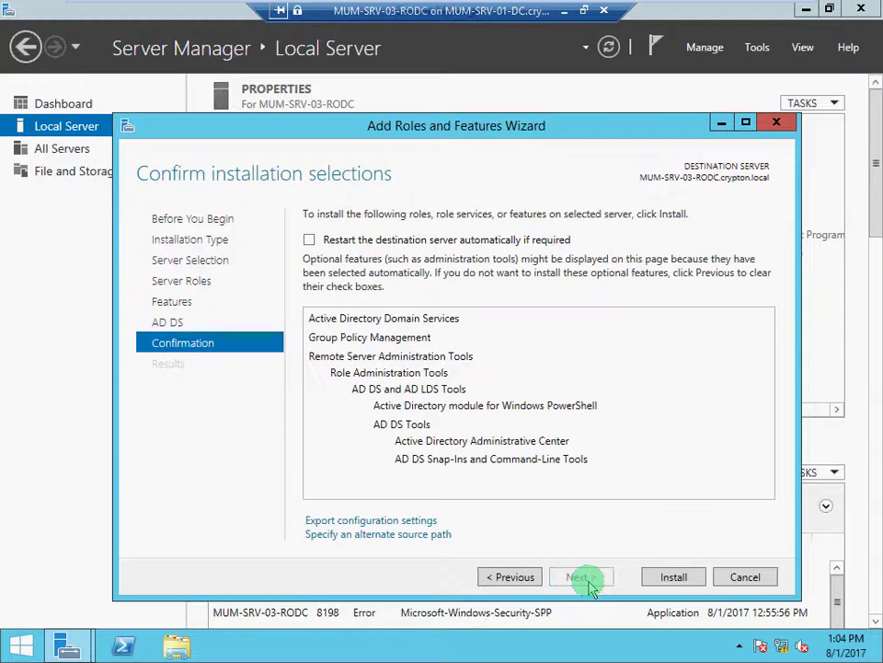
{"action": "left_click", "coordinate": [342, 239]}
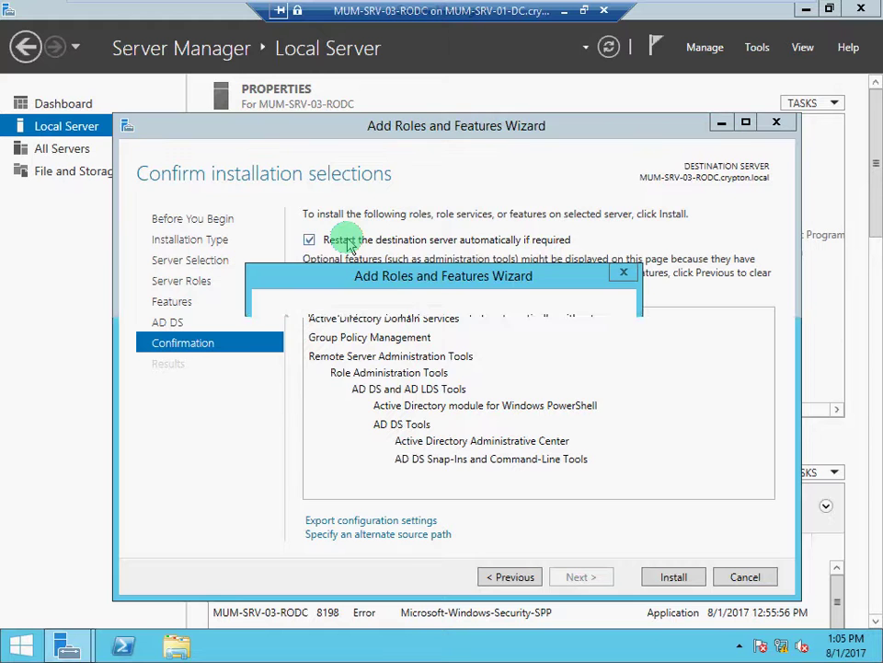
{"action": "left_click", "coordinate": [505, 381]}
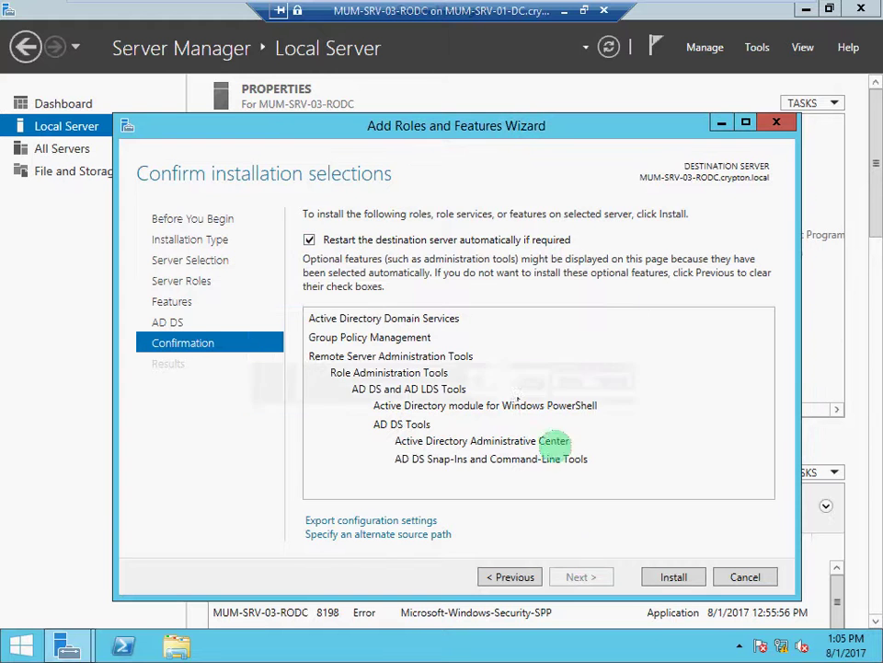
{"action": "left_click", "coordinate": [661, 583]}
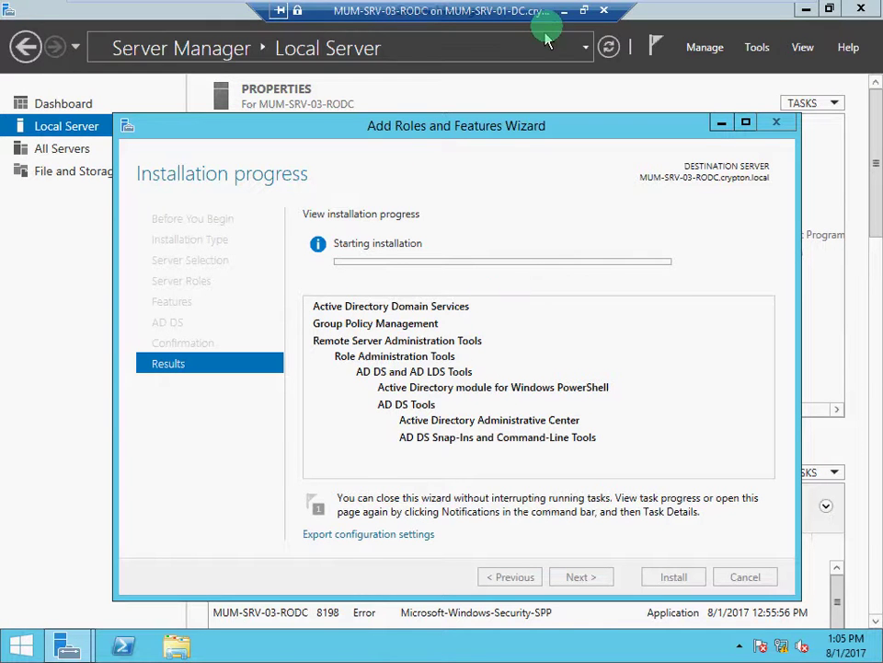
Check the RODC's installation progress, then return to the local desktop.
{"action": "left_click", "coordinate": [564, 11]}
{"action": "left_click", "coordinate": [805, 11]}
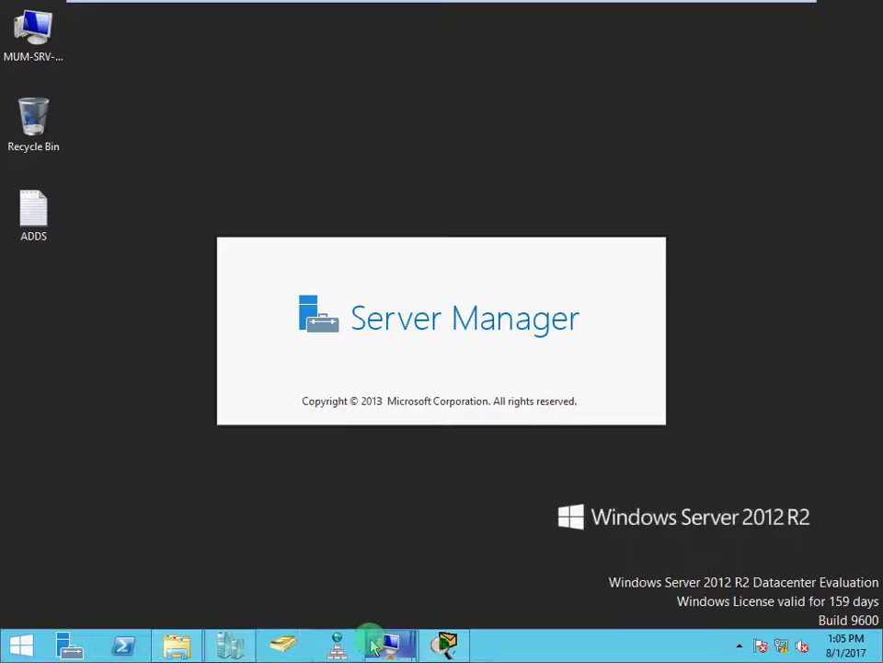
{"action": "mouse_move", "coordinate": [388, 644]}
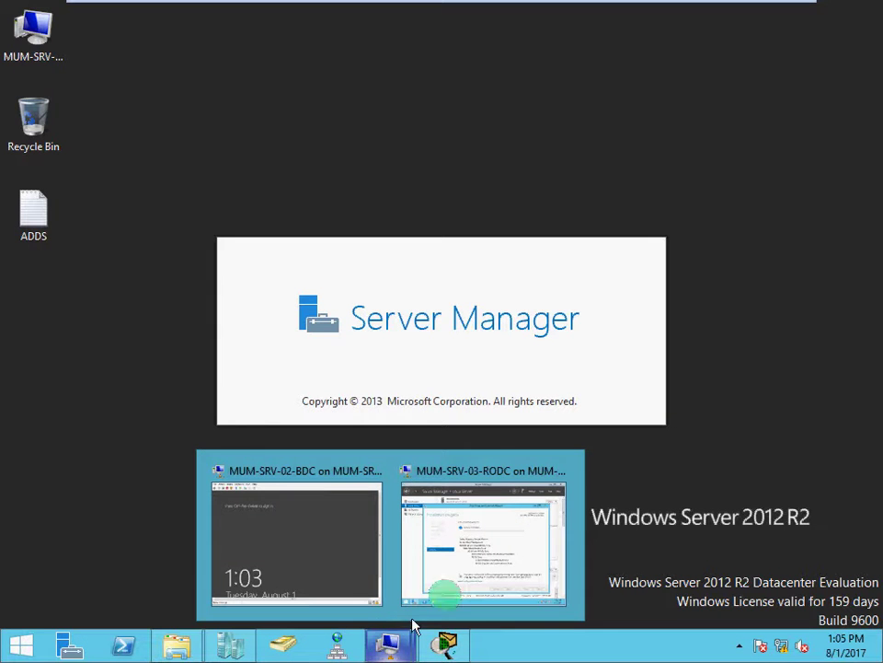
{"action": "left_click", "coordinate": [478, 563]}
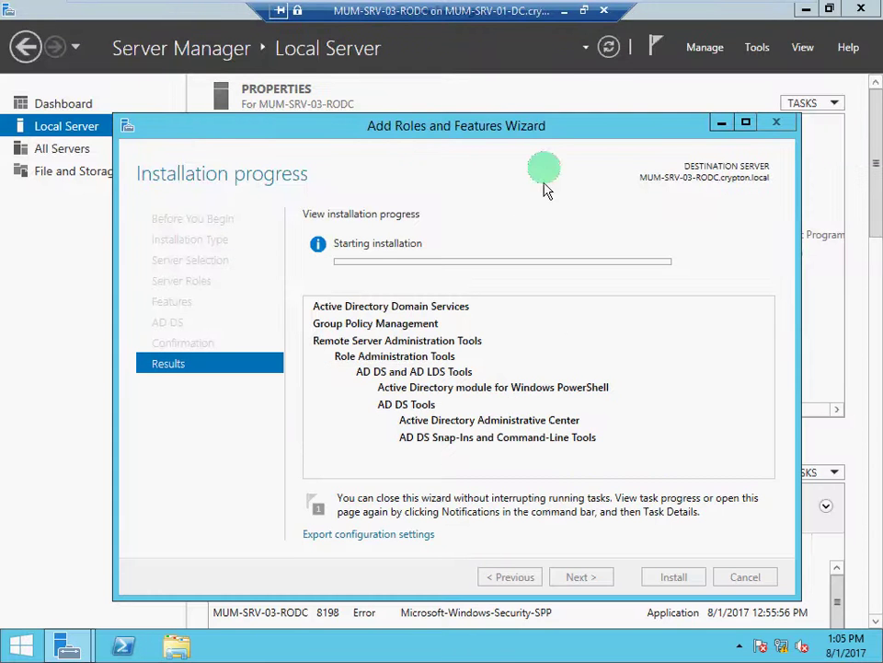
{"action": "left_click", "coordinate": [564, 11]}
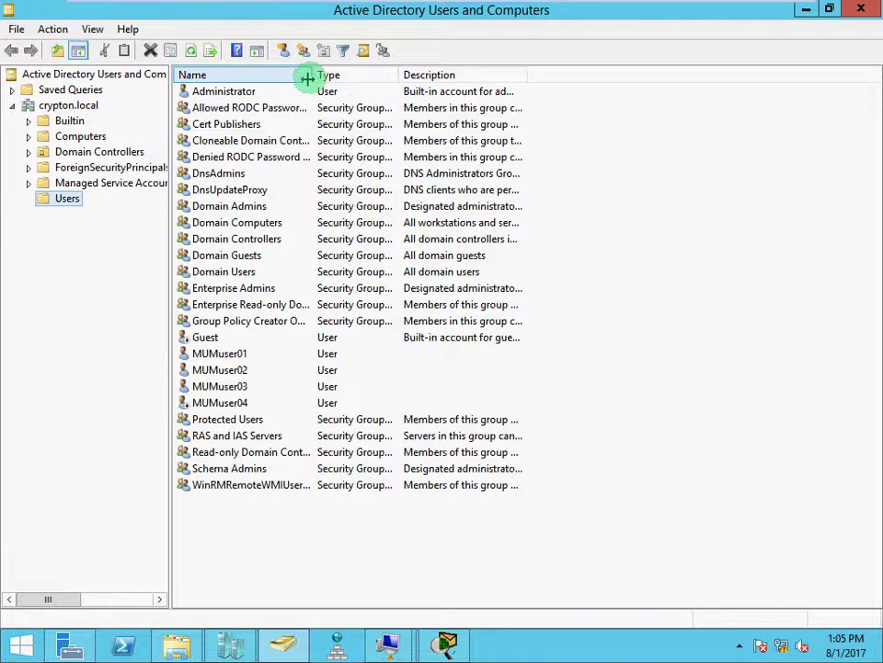
Widen the Name column in ADUC and pick out accounts MUMuser01 through MUMuser04.
{"action": "left_click_drag", "start_coordinate": [306, 79], "coordinate": [337, 80]}
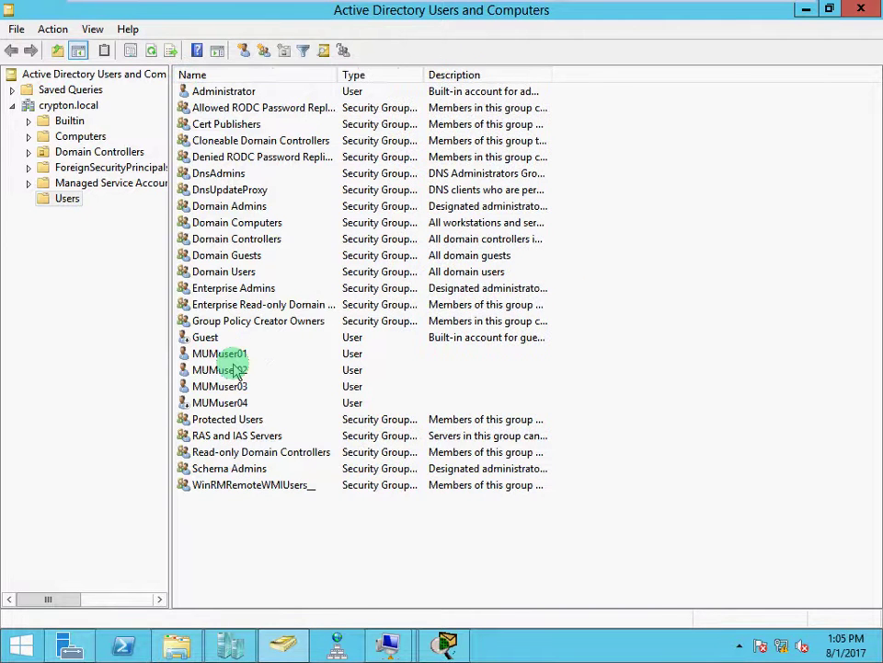
{"action": "left_click", "coordinate": [235, 356]}
{"action": "left_click", "coordinate": [238, 372]}
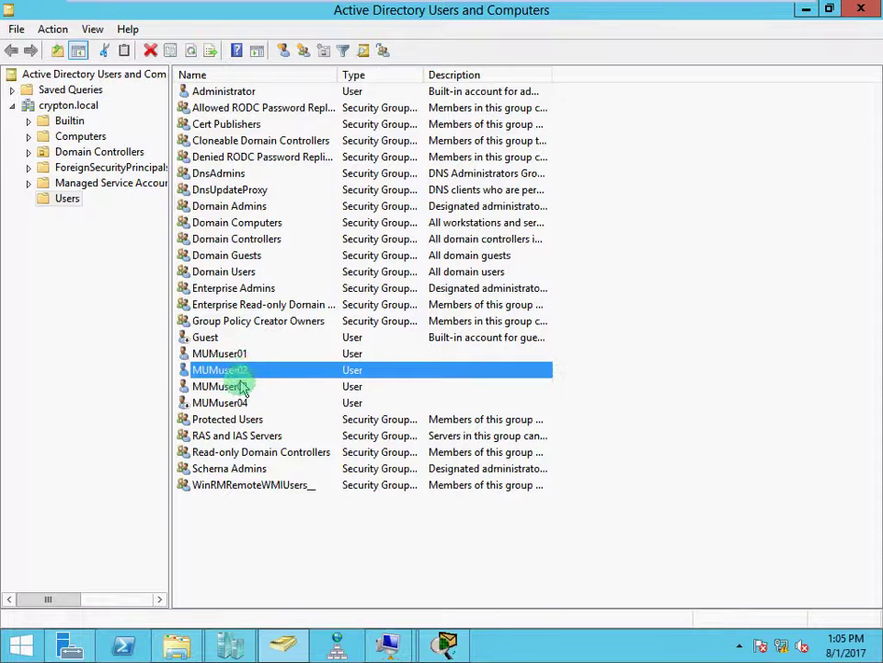
{"action": "left_click", "coordinate": [239, 387]}
{"action": "left_click", "coordinate": [239, 404]}
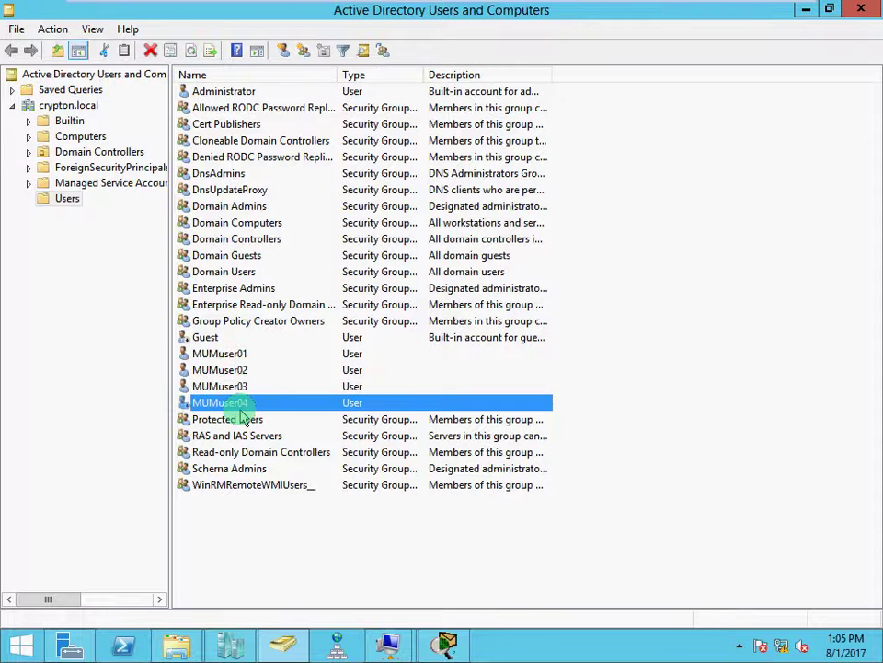
Look at the MUM-SRV-03-RODC computer account and the Domain Controllers container.
{"action": "left_click", "coordinate": [83, 138]}
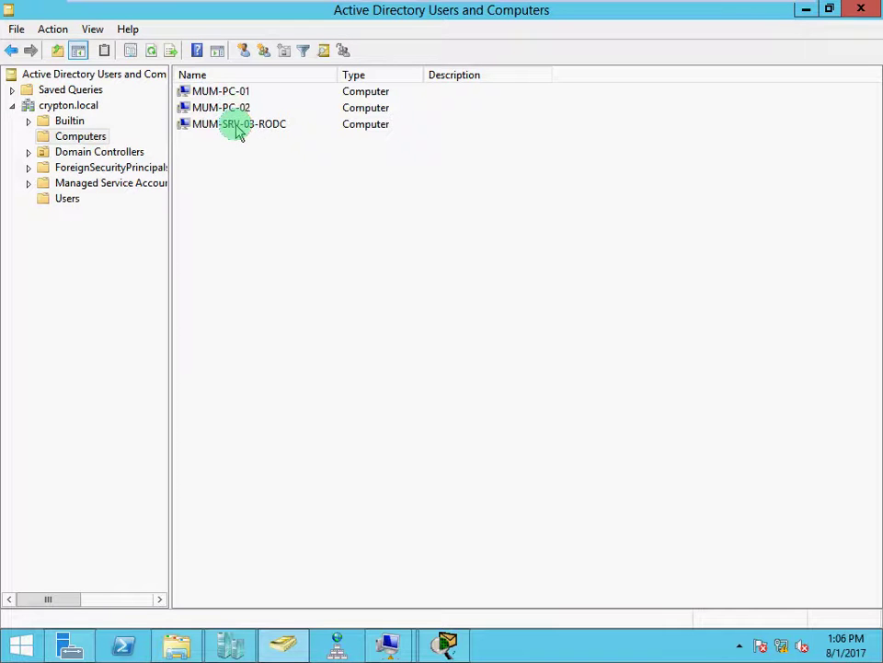
{"action": "left_click", "coordinate": [237, 130]}
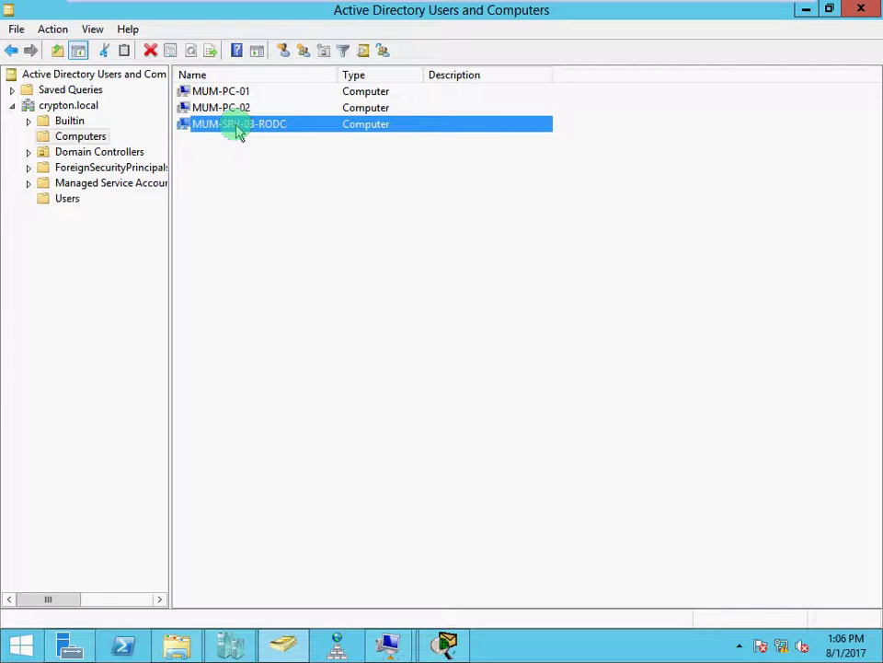
{"action": "left_click", "coordinate": [96, 153]}
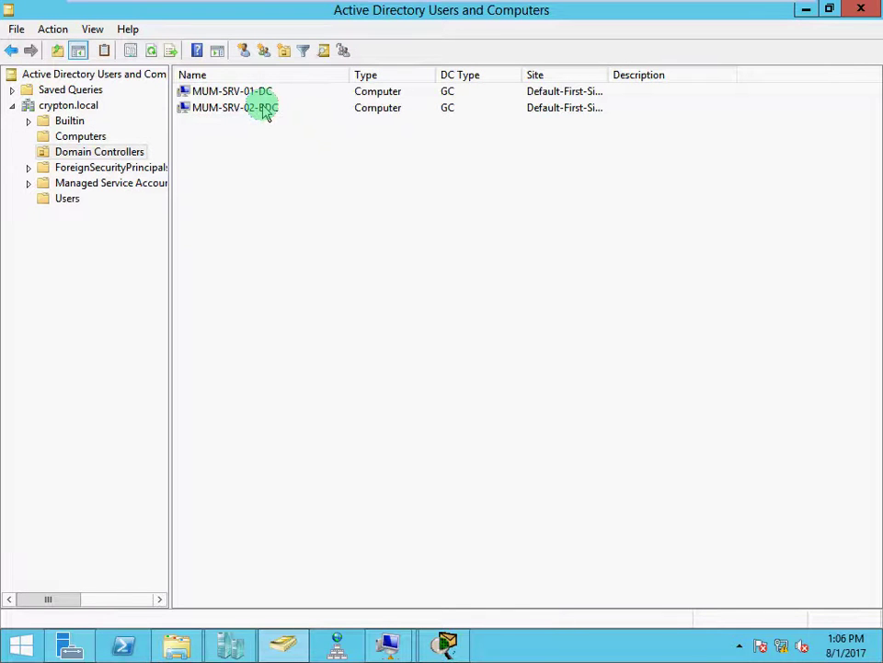
{"action": "left_click", "coordinate": [95, 138]}
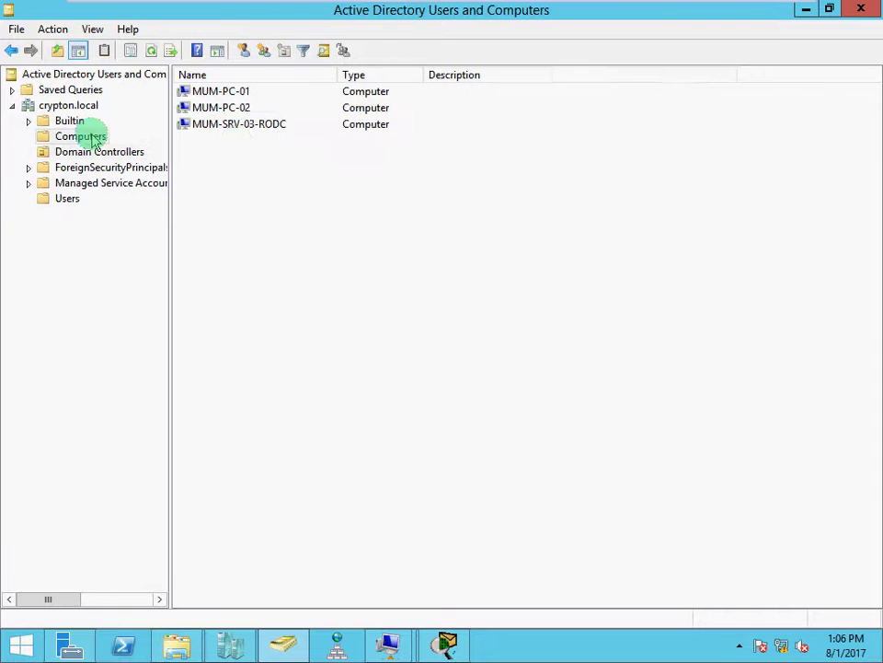
Return to the Users container and select MUMuser01 to MUMuser04 again.
{"action": "left_click", "coordinate": [58, 203]}
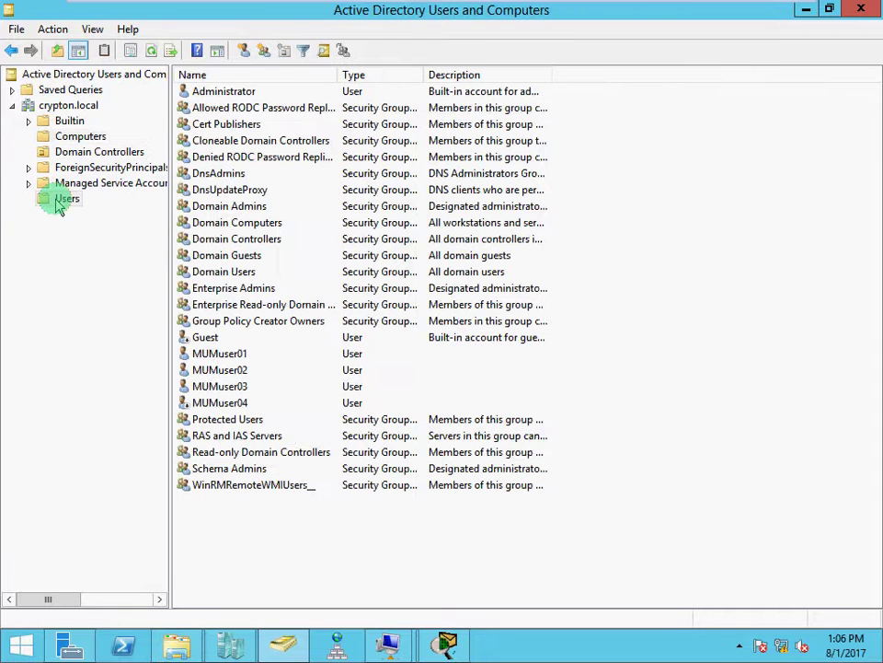
{"action": "left_click", "coordinate": [222, 355]}
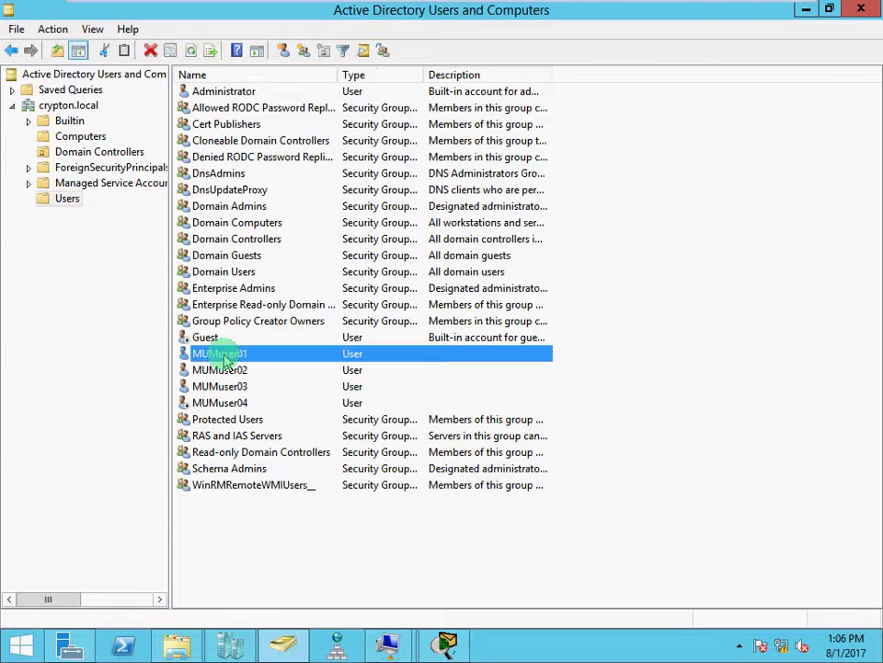
{"action": "left_click", "coordinate": [227, 370]}
{"action": "left_click", "coordinate": [230, 387]}
{"action": "left_click", "coordinate": [234, 403]}
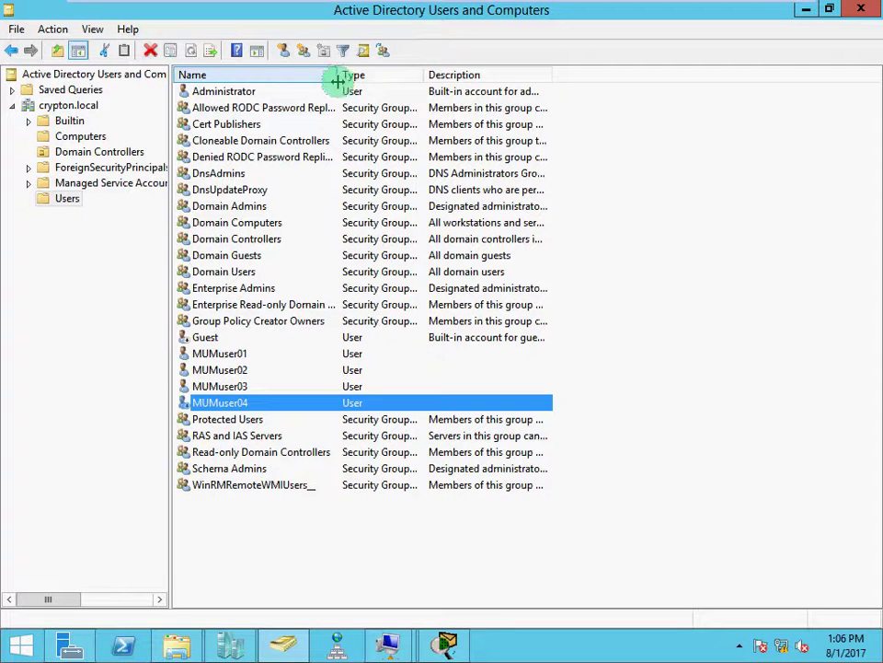
Resize the Name and Description columns to read the Allowed and Denied RODC Password Replication group descriptions.
{"action": "left_click_drag", "start_coordinate": [339, 74], "coordinate": [426, 87]}
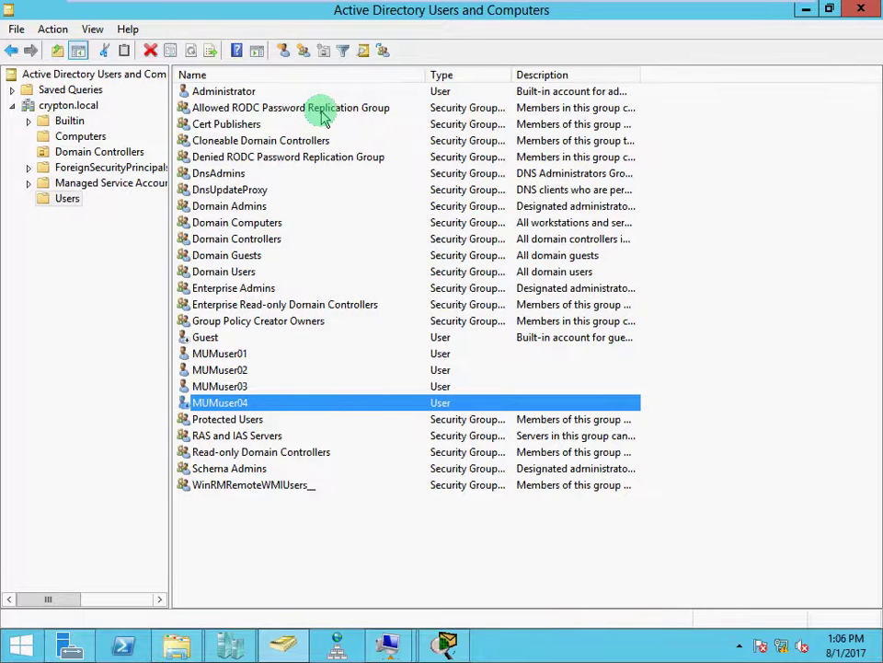
{"action": "left_click", "coordinate": [326, 110]}
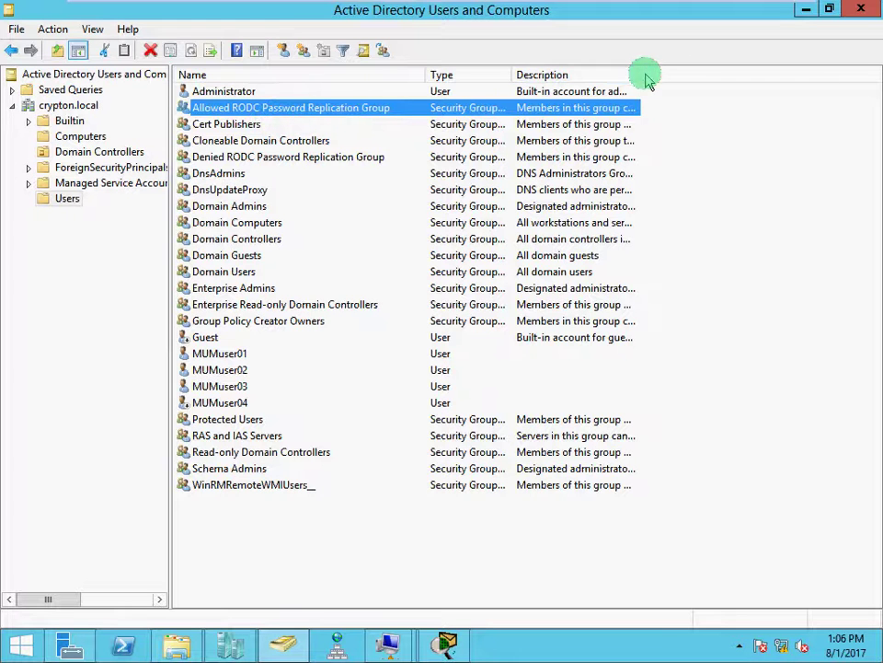
{"action": "left_click_drag", "start_coordinate": [639, 74], "coordinate": [827, 88]}
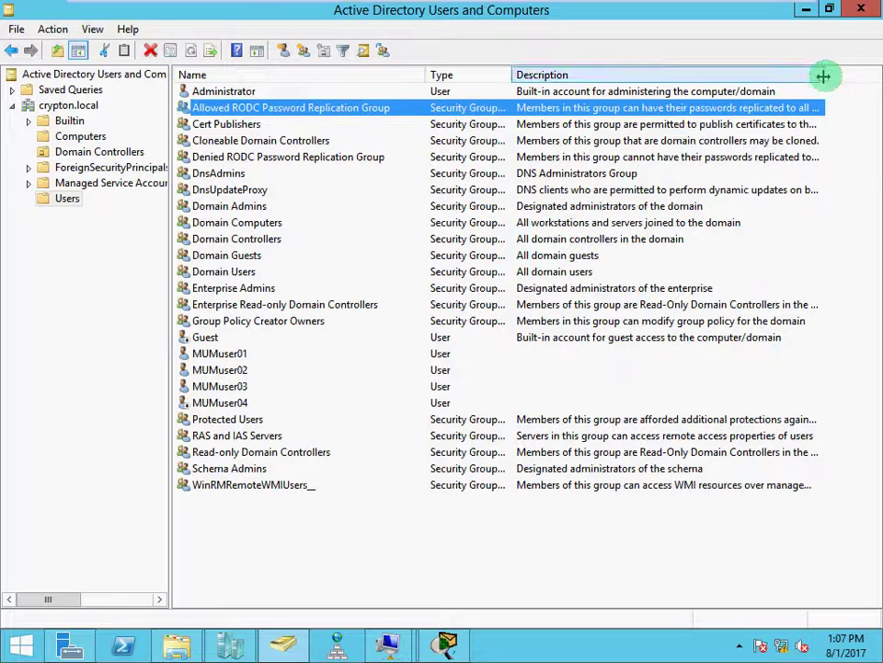
{"action": "left_click_drag", "start_coordinate": [823, 76], "coordinate": [877, 78]}
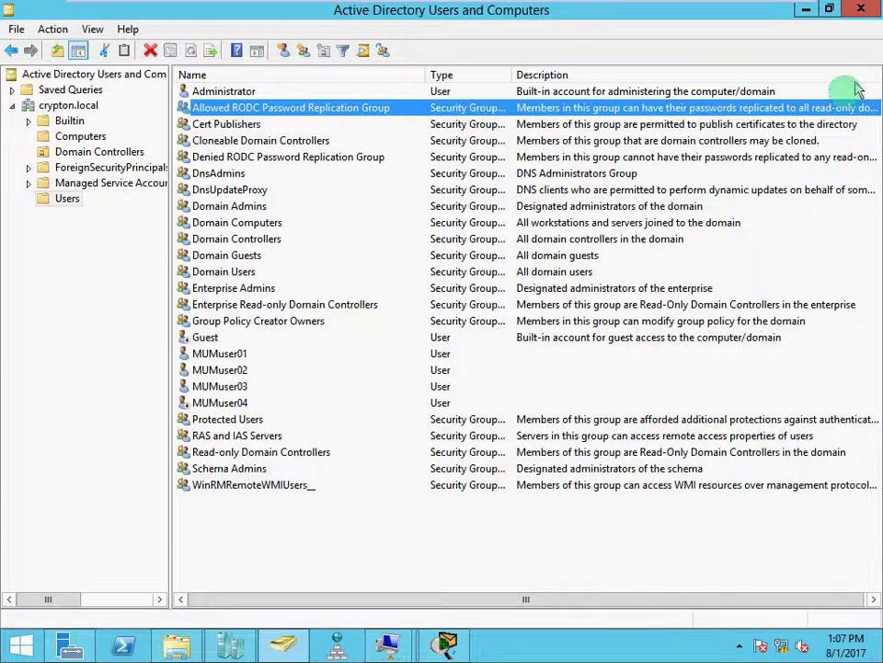
{"action": "left_click_drag", "start_coordinate": [589, 600], "coordinate": [716, 592]}
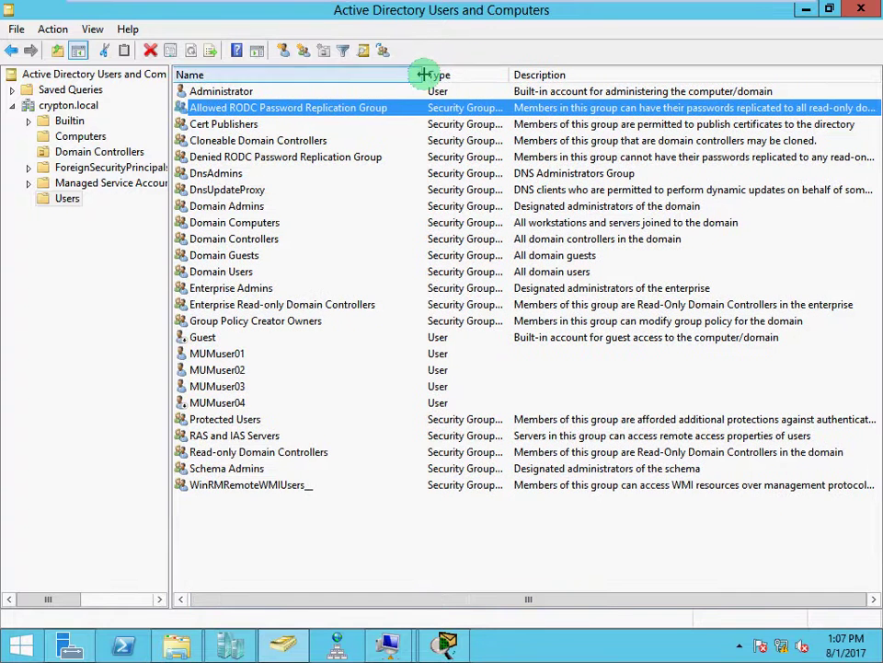
{"action": "left_click_drag", "start_coordinate": [420, 73], "coordinate": [309, 79]}
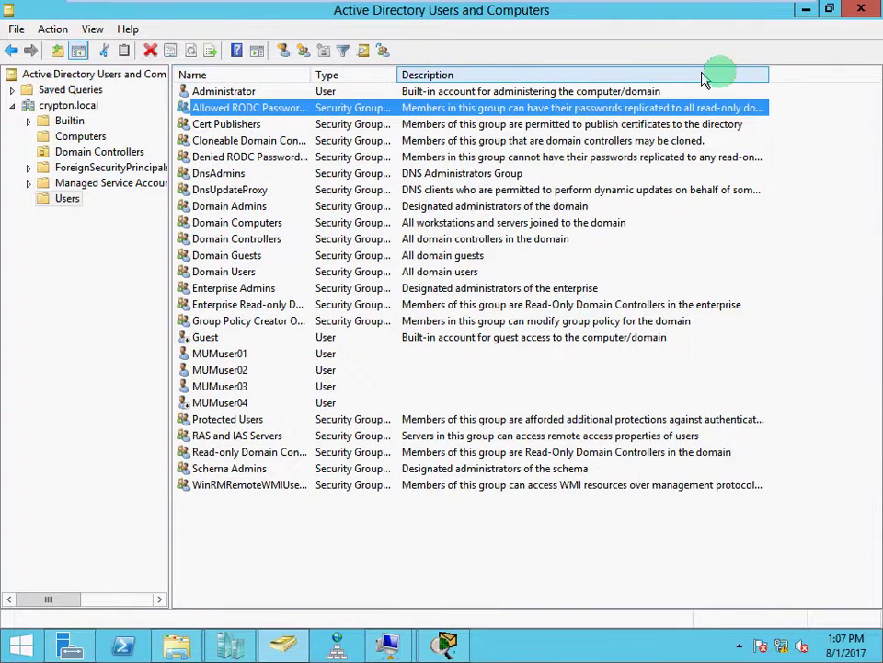
{"action": "left_click_drag", "start_coordinate": [765, 71], "coordinate": [860, 77]}
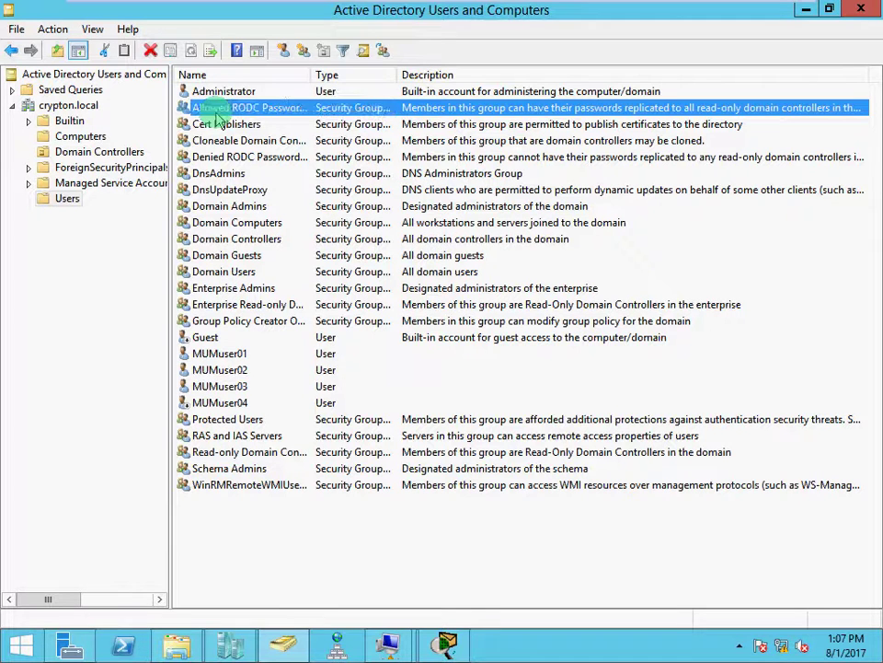
{"action": "left_click", "coordinate": [227, 157]}
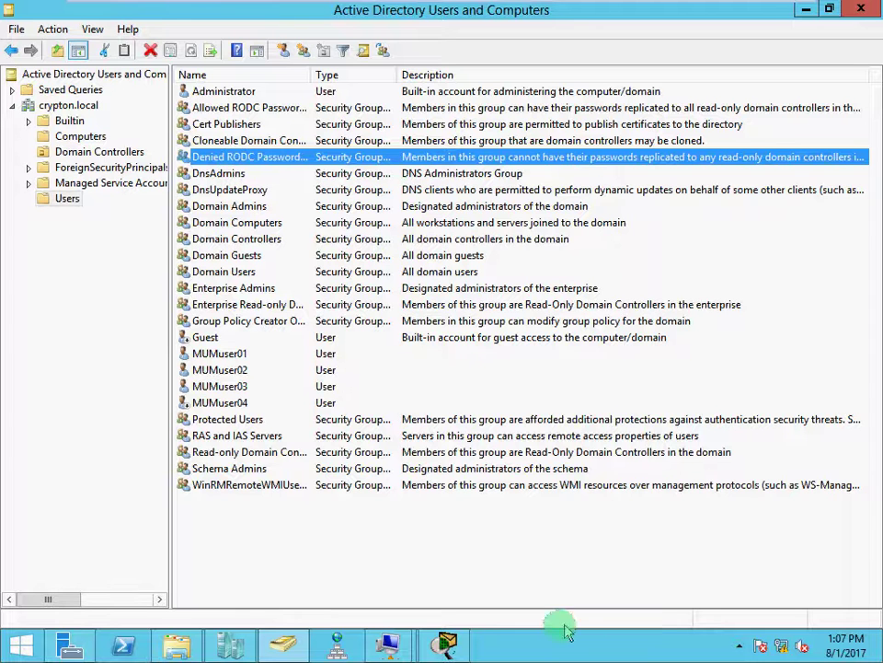
{"action": "left_click", "coordinate": [449, 646]}
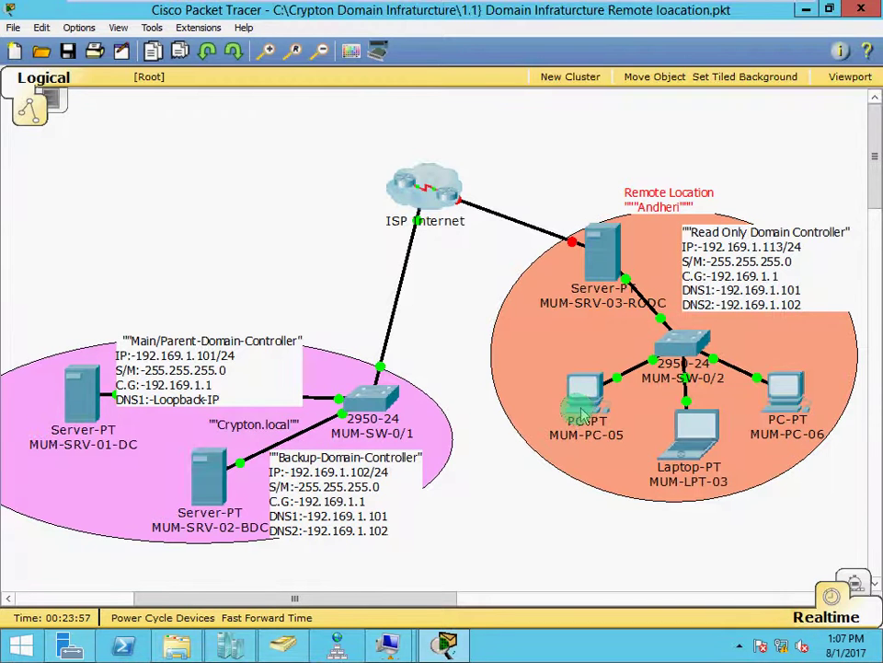
{"action": "mouse_move", "coordinate": [578, 409]}
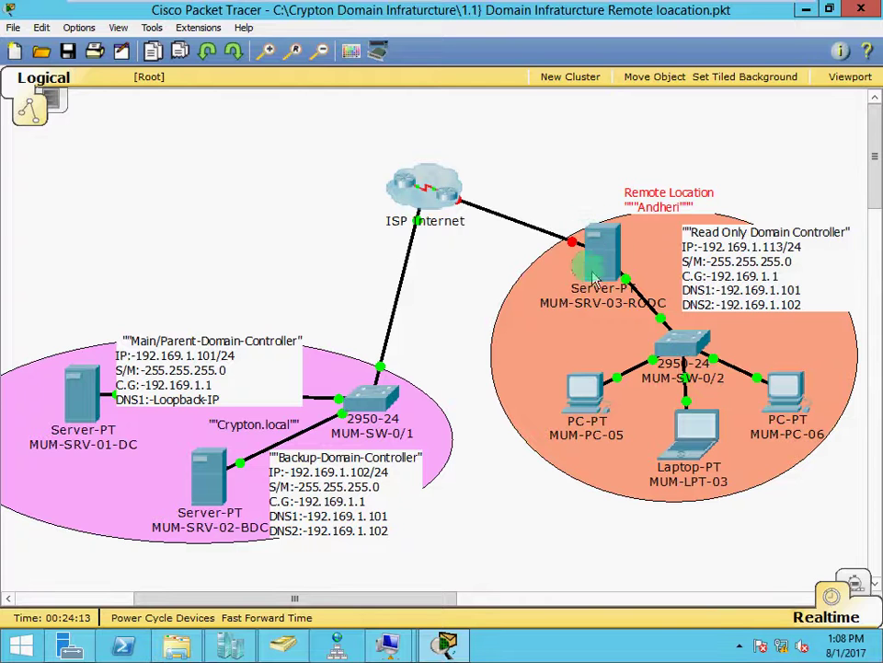
{"action": "mouse_move", "coordinate": [605, 272]}
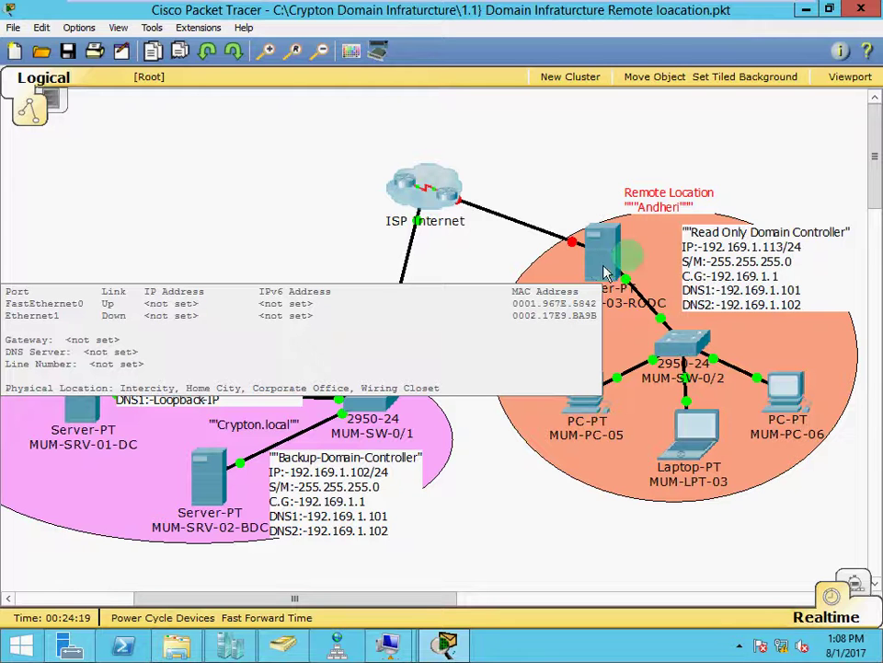
{"action": "left_click", "coordinate": [806, 10]}
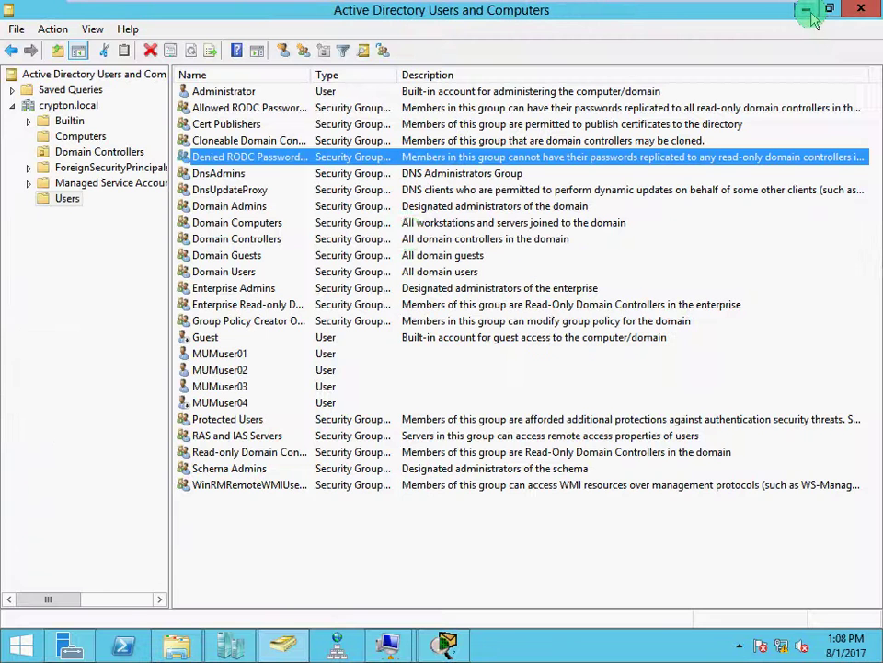
Select only MUMuser01 and open its properties on the Member Of tab.
{"action": "left_click", "coordinate": [247, 352]}
{"action": "left_click", "coordinate": [241, 371], "text": "ctrl"}
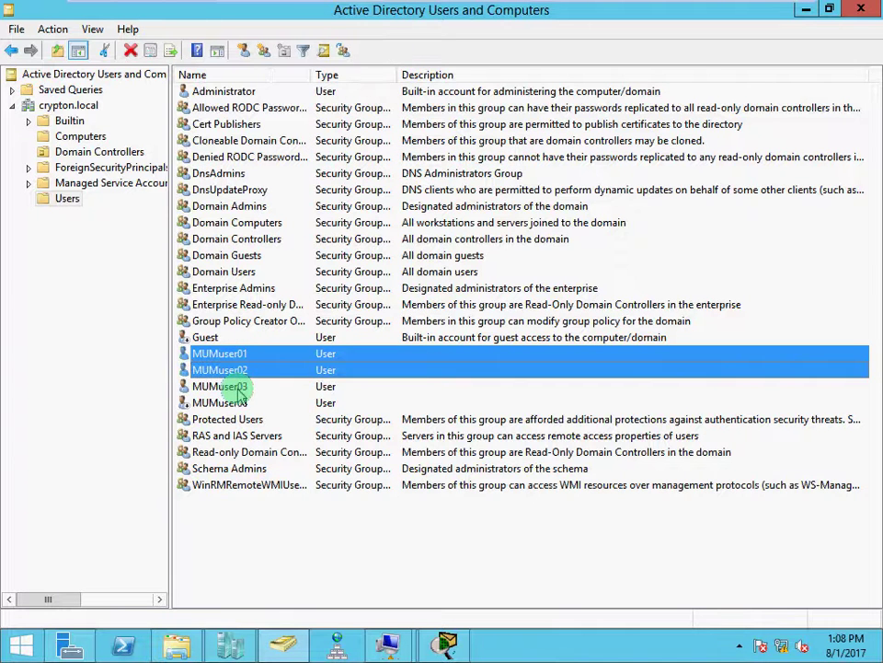
{"action": "left_click", "coordinate": [238, 386], "text": "ctrl"}
{"action": "left_click", "coordinate": [239, 403], "text": "ctrl"}
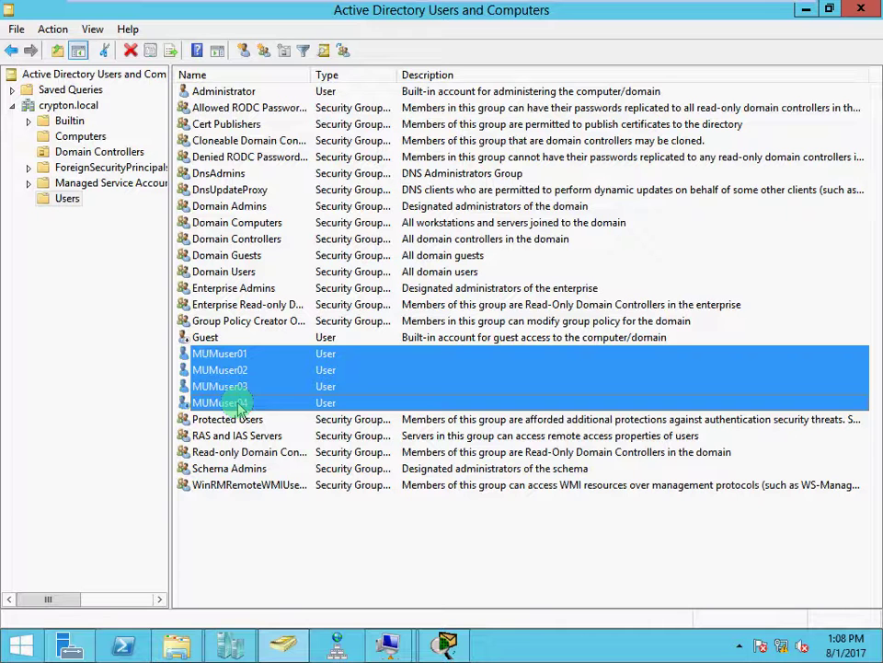
{"action": "left_click", "coordinate": [272, 588]}
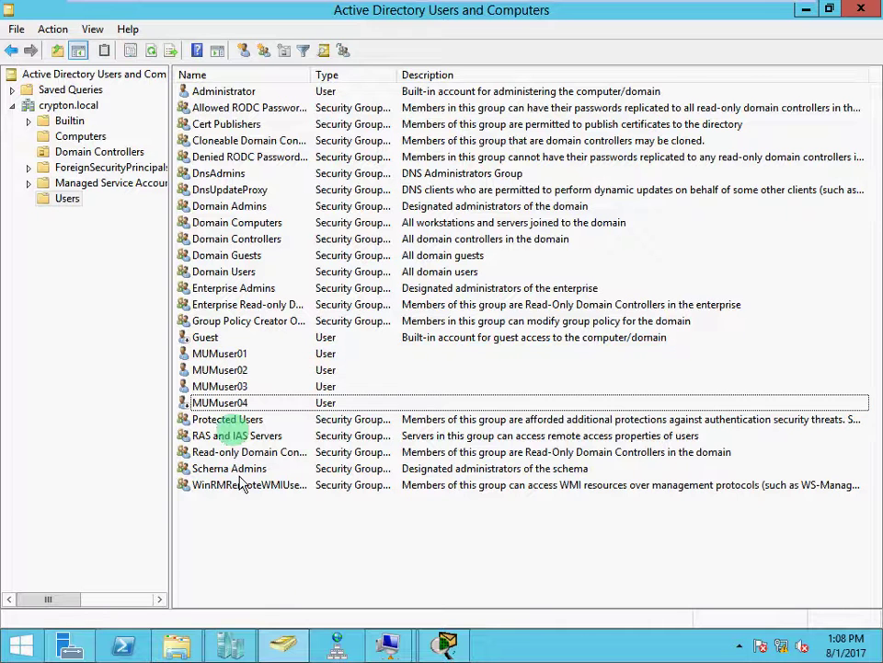
{"action": "left_click", "coordinate": [246, 355]}
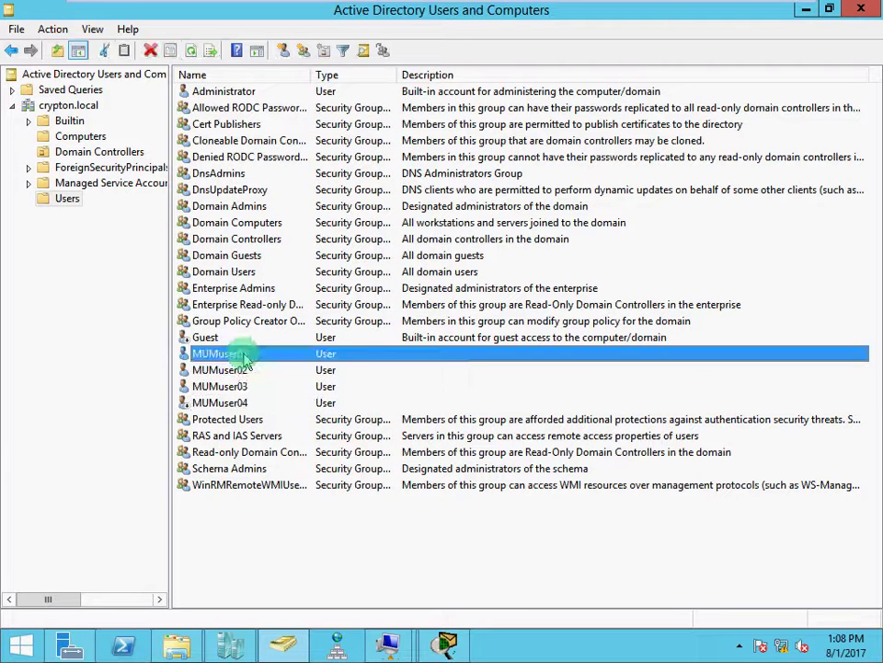
{"action": "double_click", "coordinate": [244, 357]}
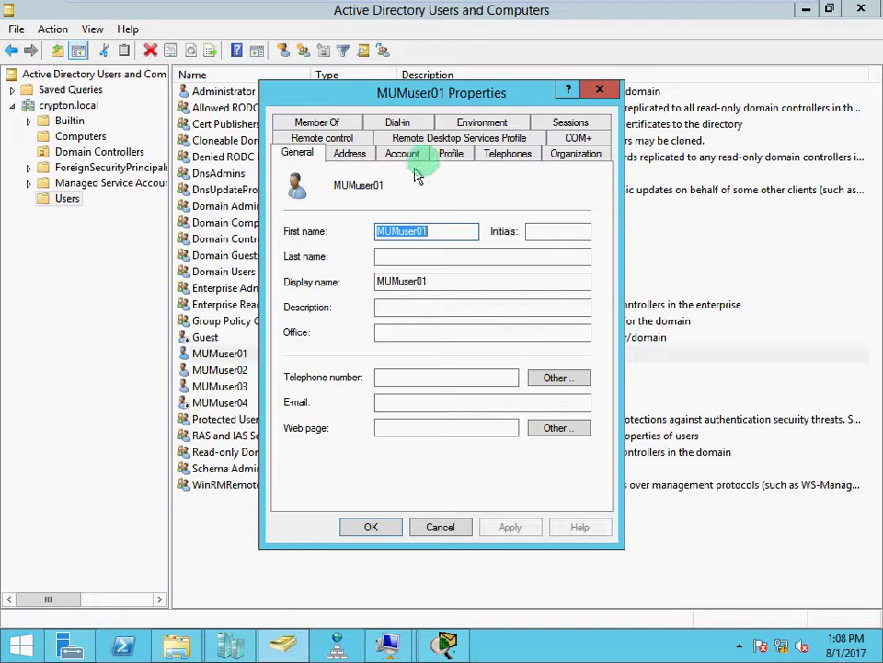
{"action": "left_click", "coordinate": [345, 122]}
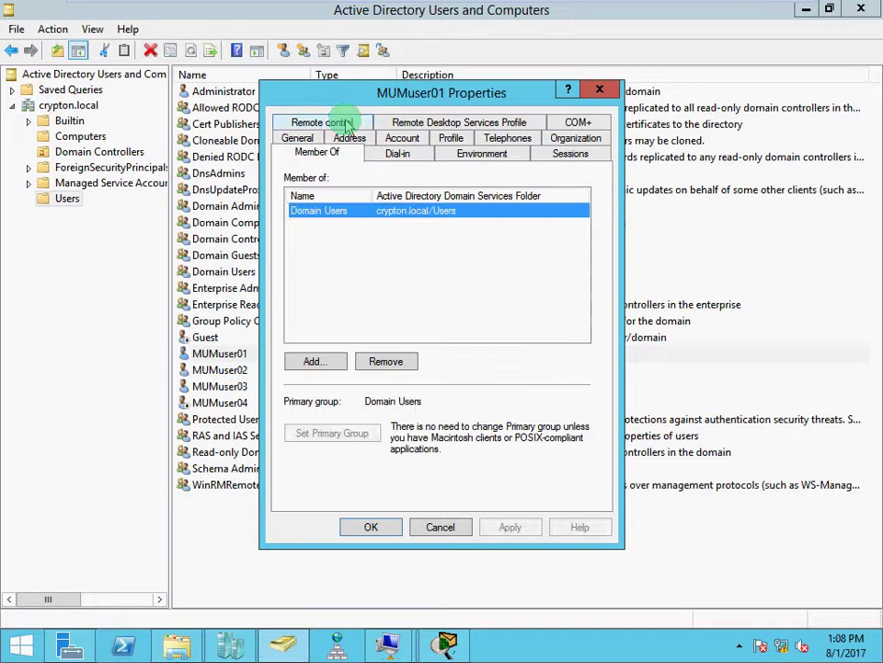
Add MUMuser01 to the Allowed RODC Password Replication Group and apply the change.
{"action": "left_click", "coordinate": [320, 361]}
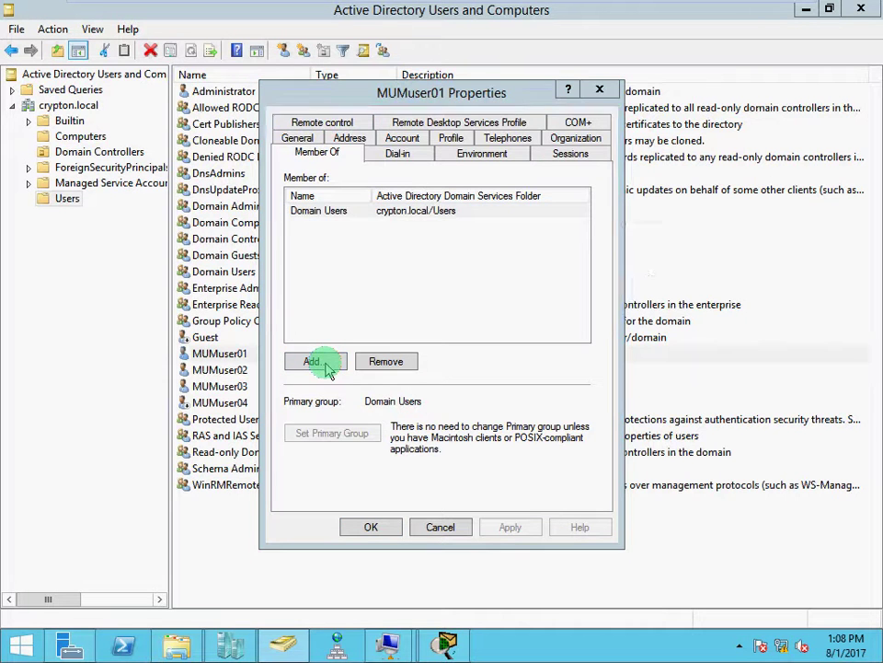
{"action": "left_click", "coordinate": [341, 307]}
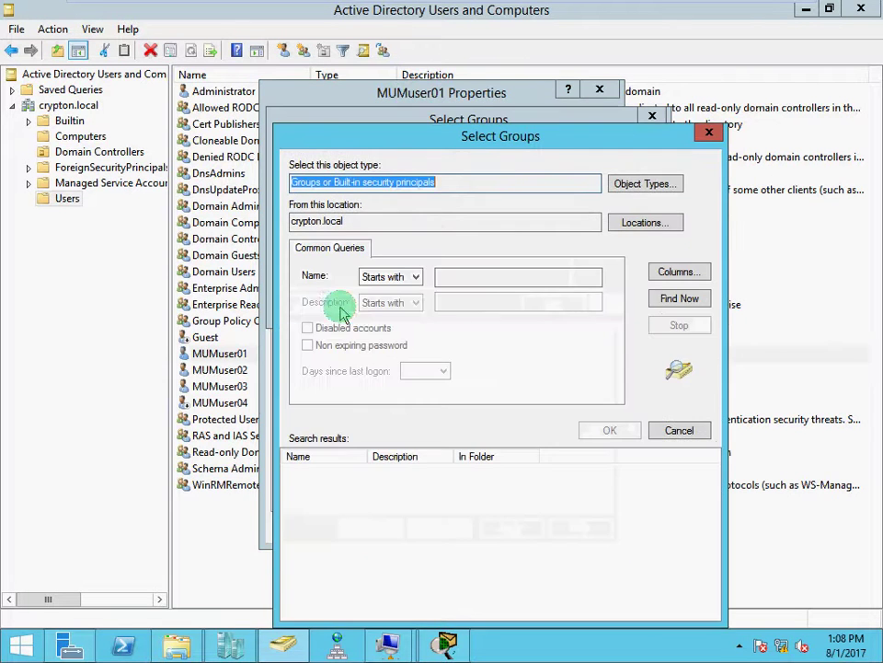
{"action": "left_click", "coordinate": [659, 302]}
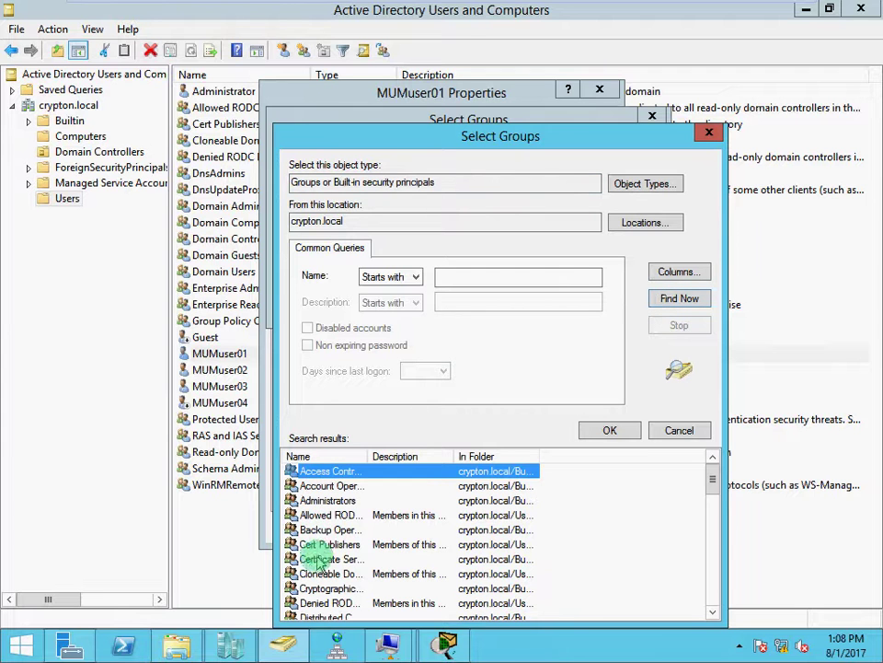
{"action": "key", "text": "r"}
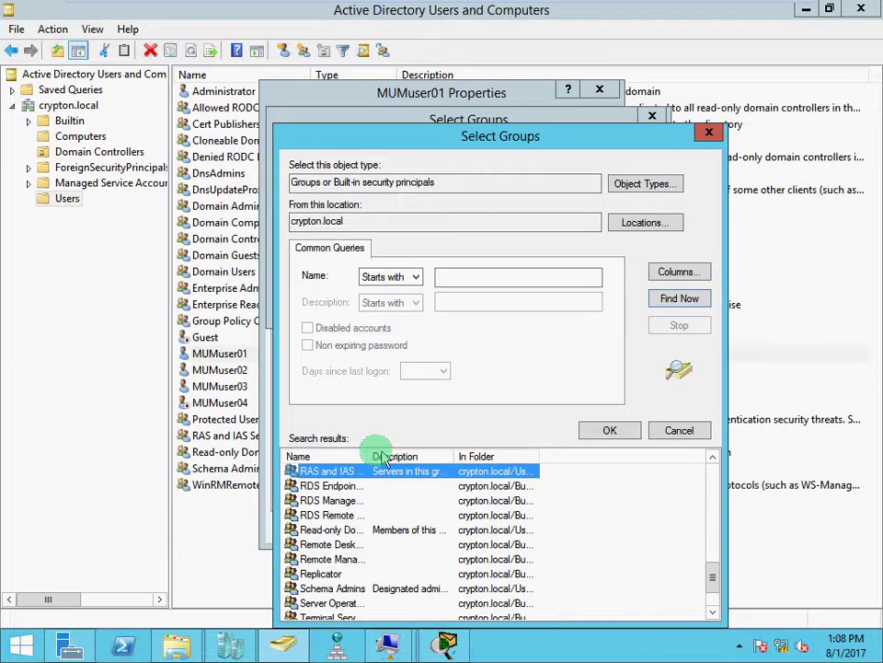
{"action": "left_click_drag", "start_coordinate": [369, 456], "coordinate": [481, 455]}
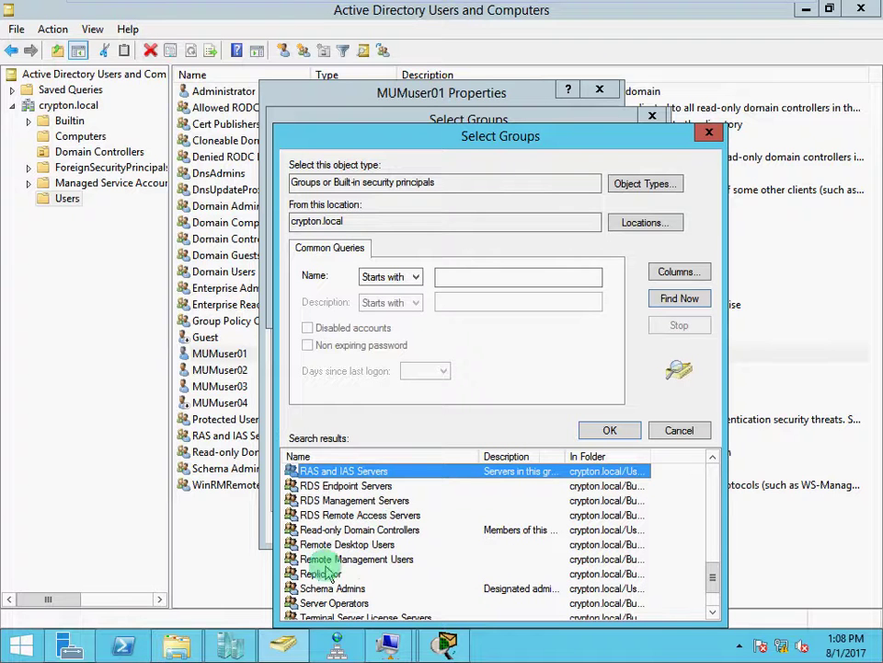
{"action": "scroll", "coordinate": [348, 588], "scroll_direction": "down", "scroll_amount": 2}
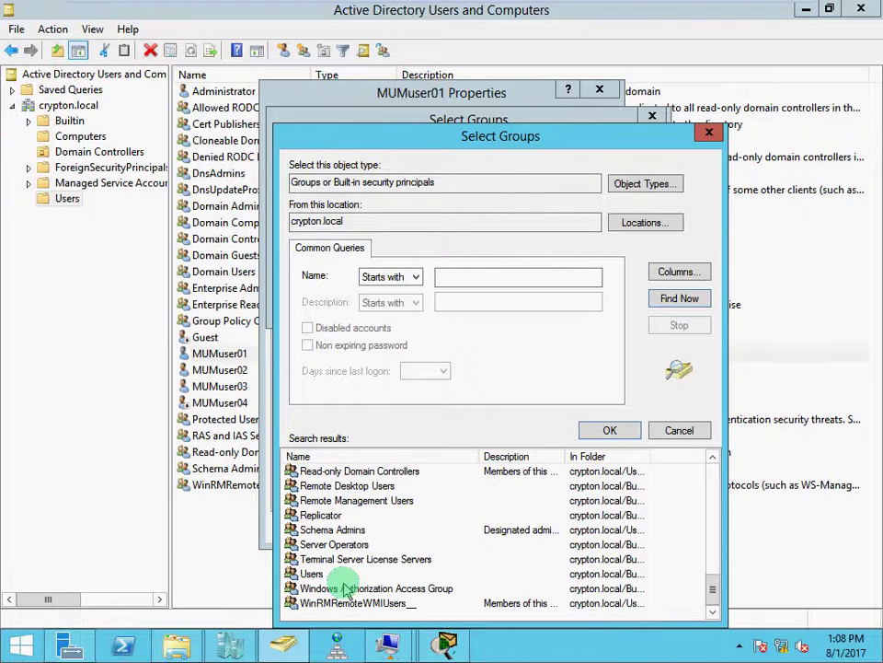
{"action": "scroll", "coordinate": [348, 589], "scroll_direction": "up", "scroll_amount": 2}
{"action": "scroll", "coordinate": [346, 588], "scroll_direction": "up", "scroll_amount": 2}
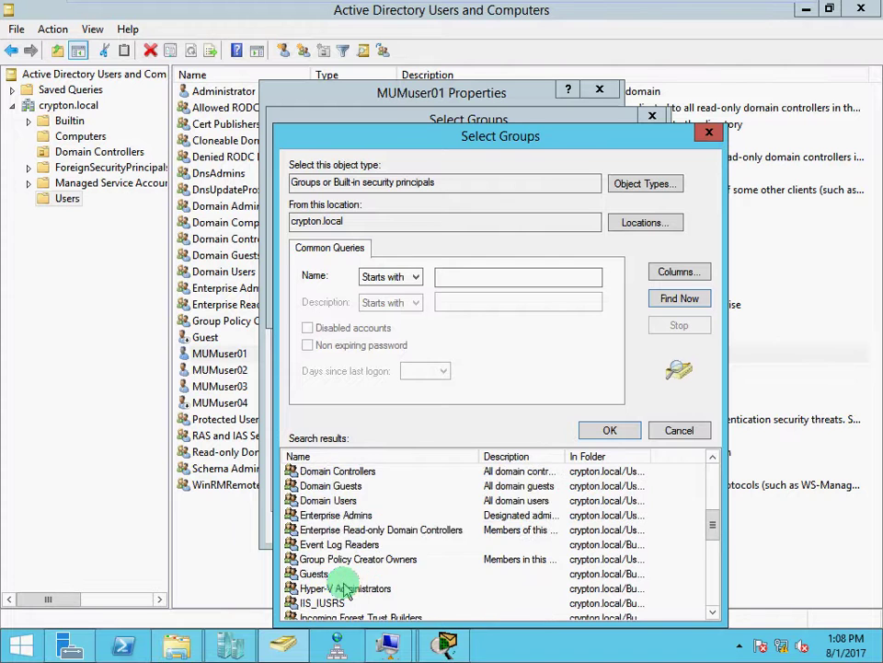
{"action": "scroll", "coordinate": [346, 588], "scroll_direction": "up", "scroll_amount": 3}
{"action": "scroll", "coordinate": [346, 588], "scroll_direction": "up", "scroll_amount": 2}
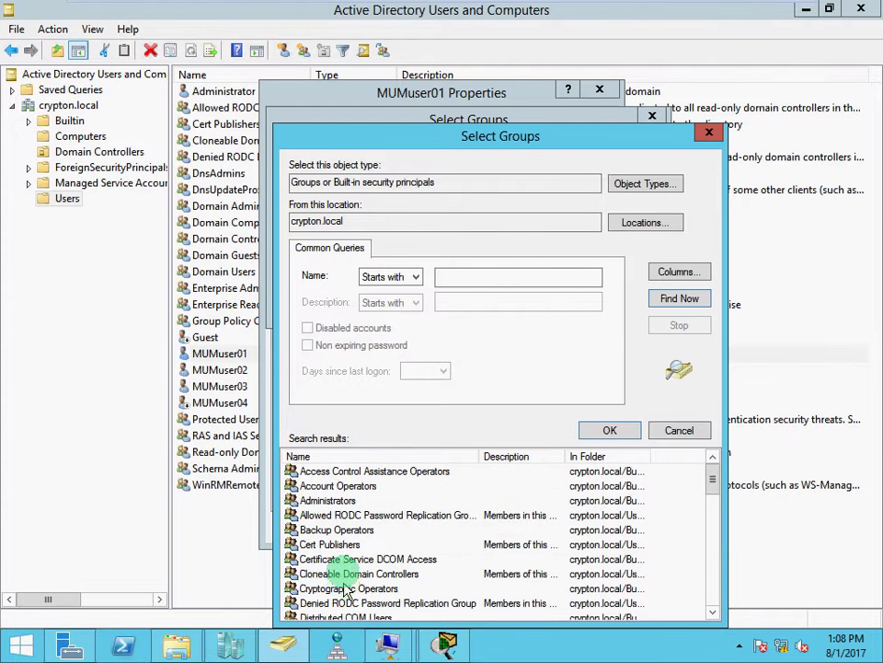
{"action": "left_click", "coordinate": [341, 520]}
{"action": "left_click", "coordinate": [611, 430]}
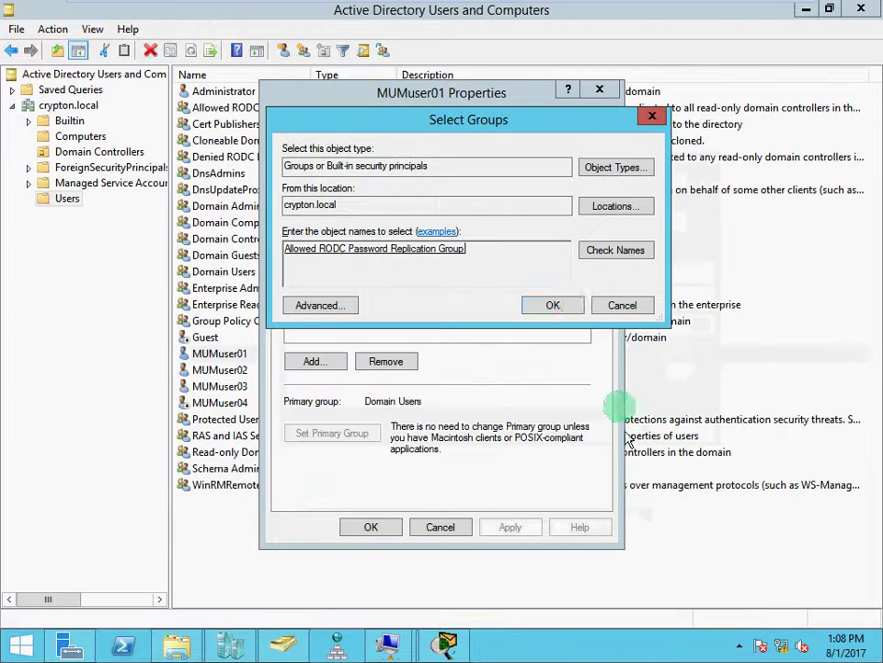
{"action": "left_click", "coordinate": [572, 303]}
{"action": "left_click", "coordinate": [512, 528]}
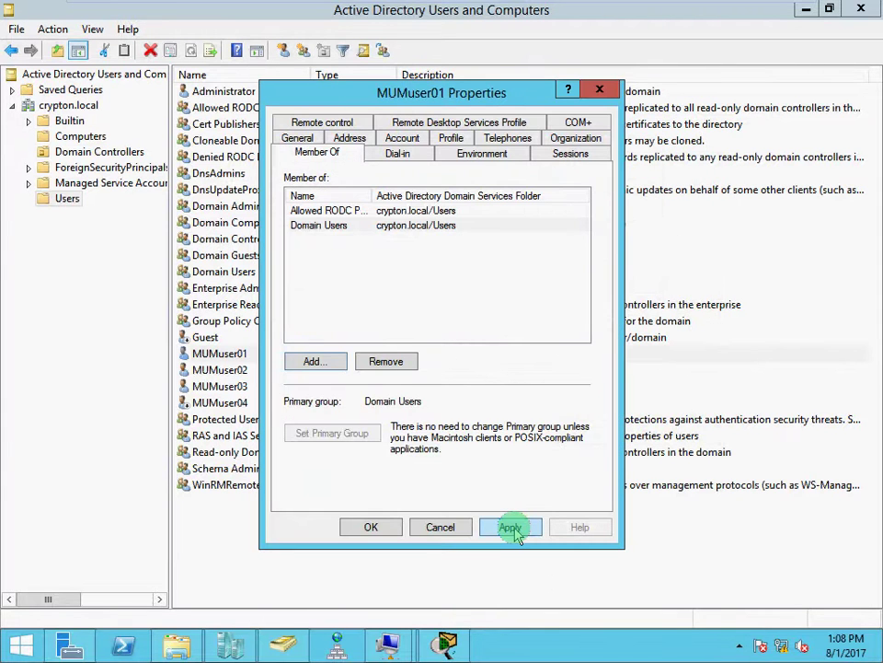
{"action": "left_click", "coordinate": [368, 526]}
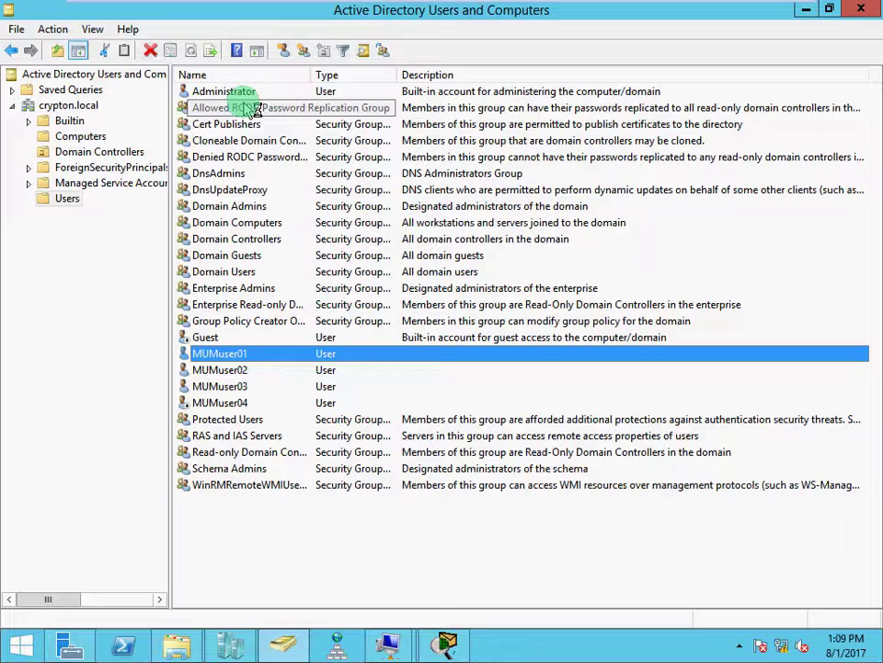
Zoom the screen to 150% with Magnifier and open the Allowed RODC Password Replication Group's context menu.
{"action": "key", "text": "super+plus"}
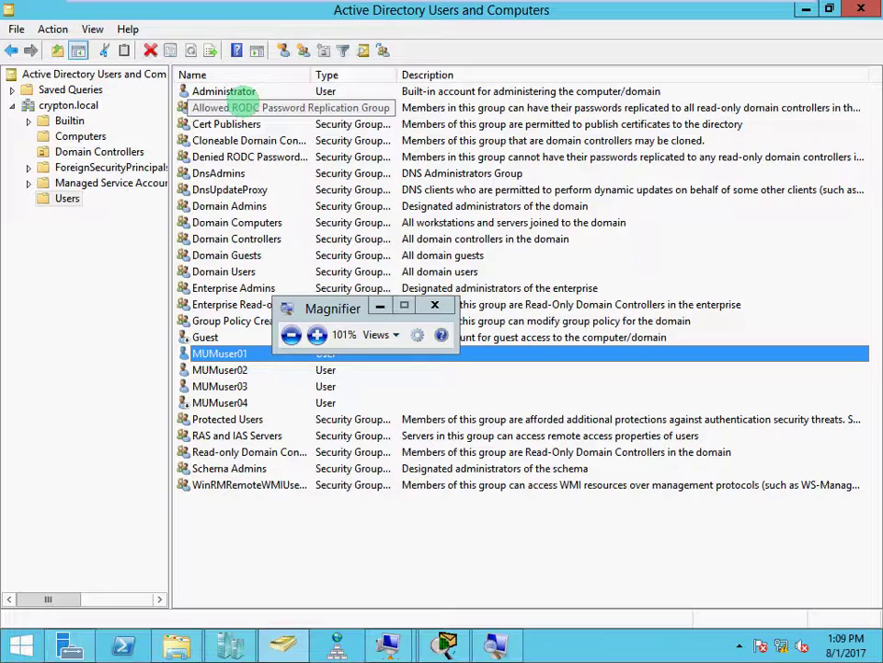
{"action": "key", "text": "super+plus"}
{"action": "key", "text": "super+plus"}
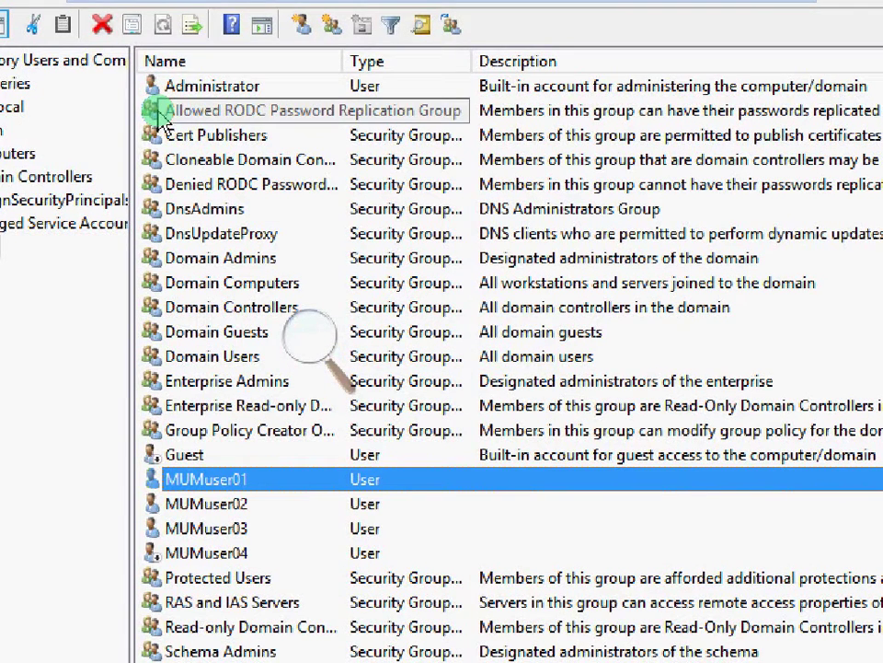
{"action": "left_click", "coordinate": [311, 329]}
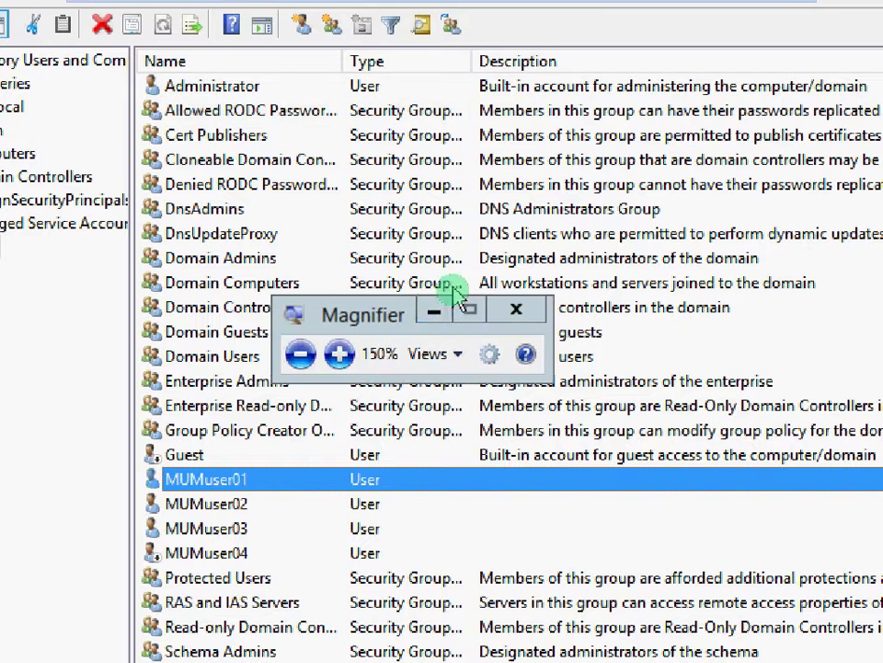
{"action": "left_click", "coordinate": [435, 311]}
{"action": "left_click", "coordinate": [267, 116]}
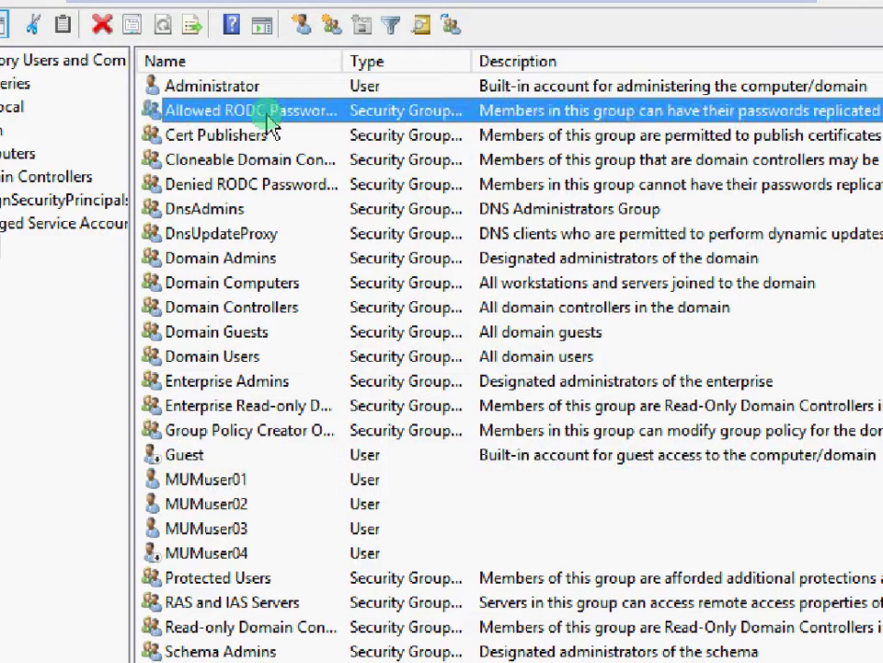
{"action": "right_click", "coordinate": [268, 115]}
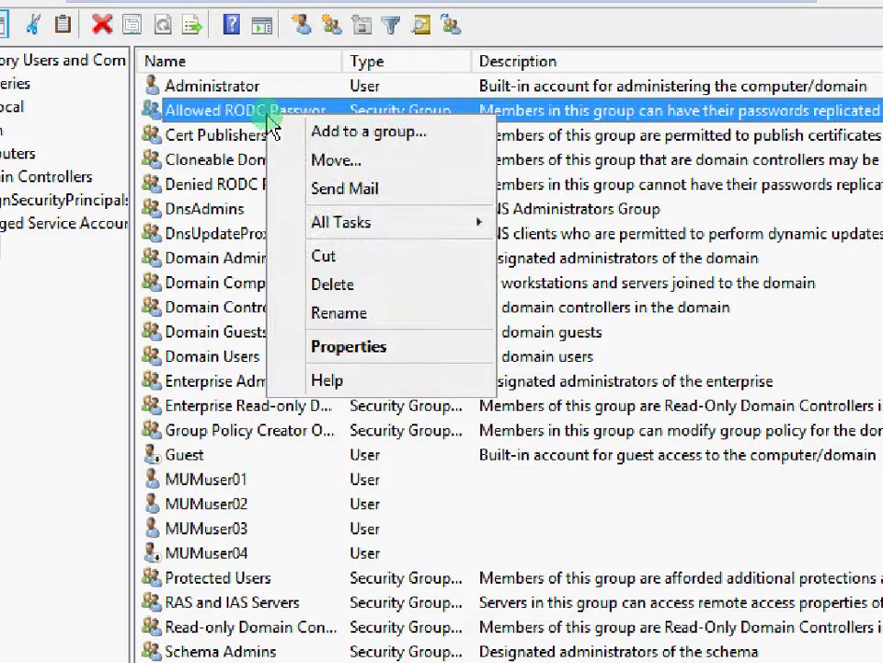
Open the group's Members tab and list all crypton.local accounts in the advanced search.
{"action": "left_click", "coordinate": [326, 347]}
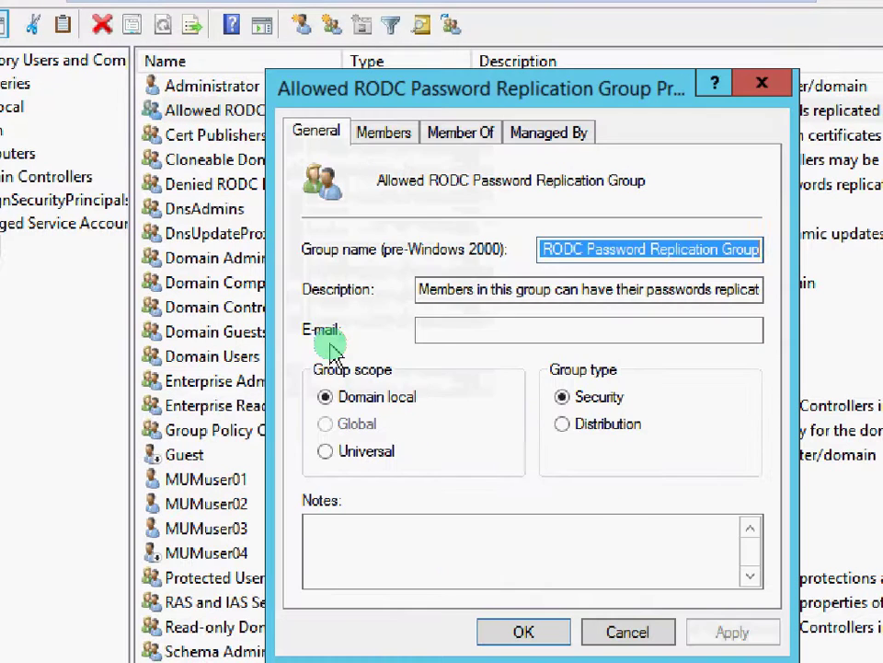
{"action": "left_click", "coordinate": [387, 138]}
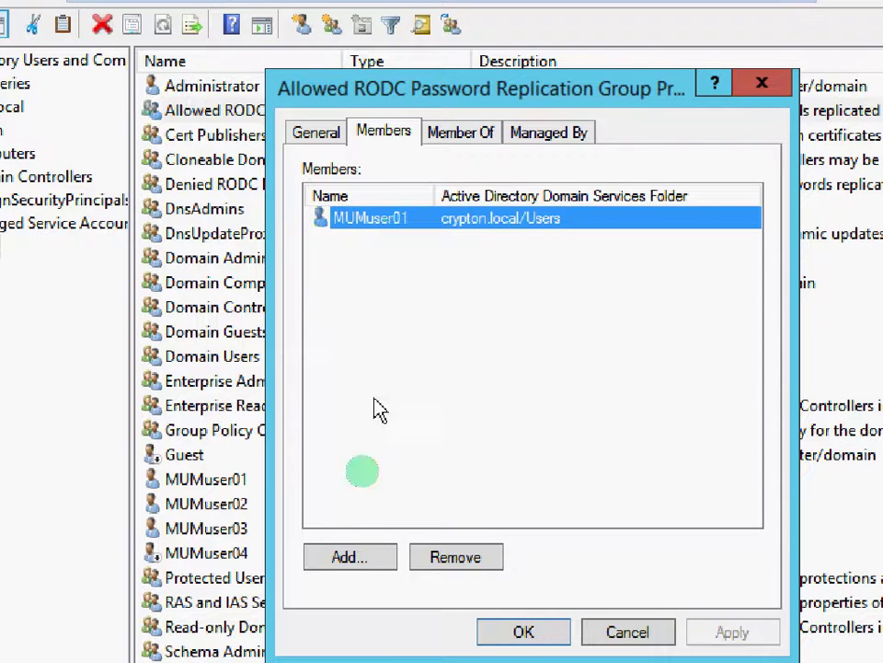
{"action": "left_click", "coordinate": [353, 559]}
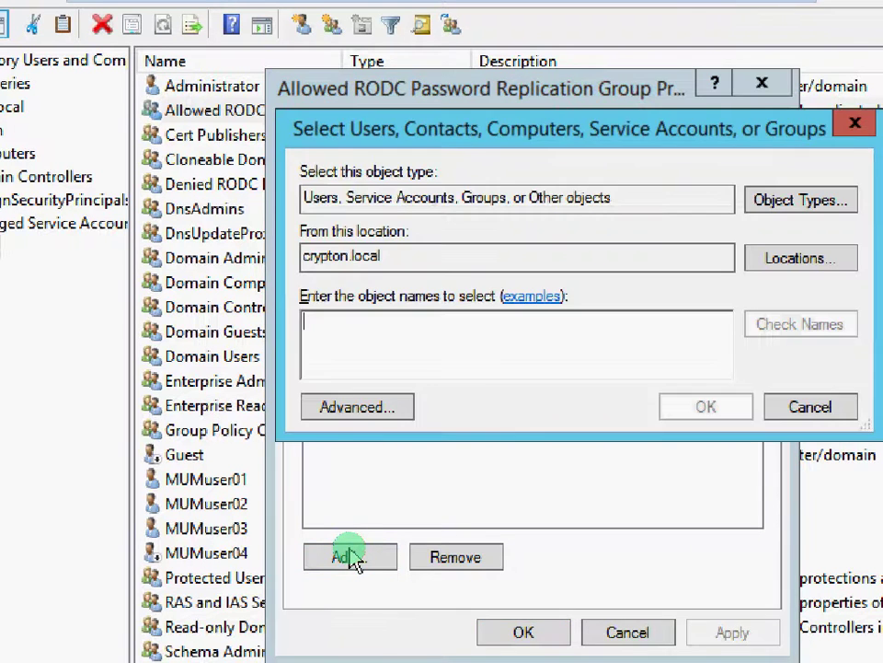
{"action": "left_click", "coordinate": [379, 412]}
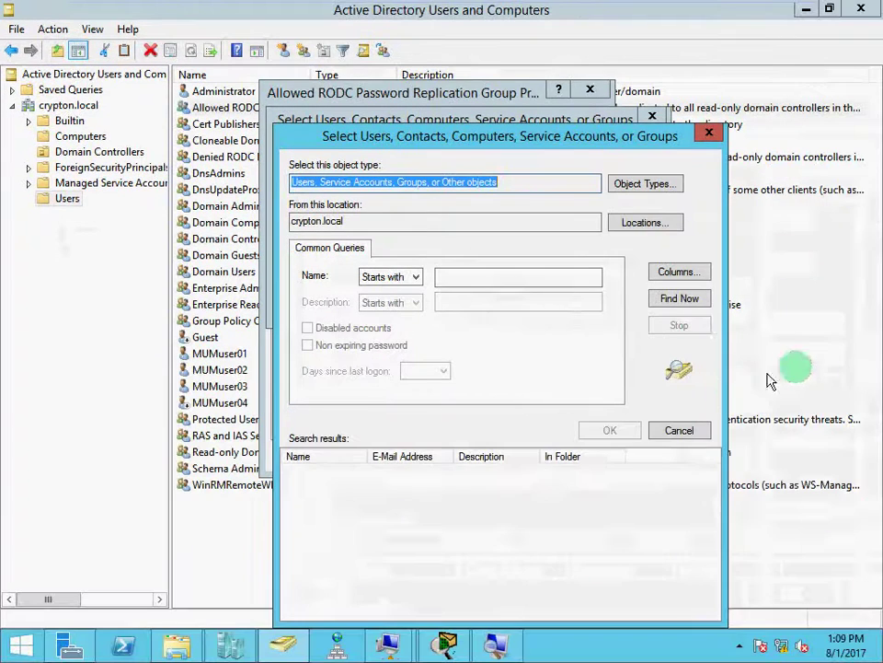
{"action": "left_click", "coordinate": [679, 299]}
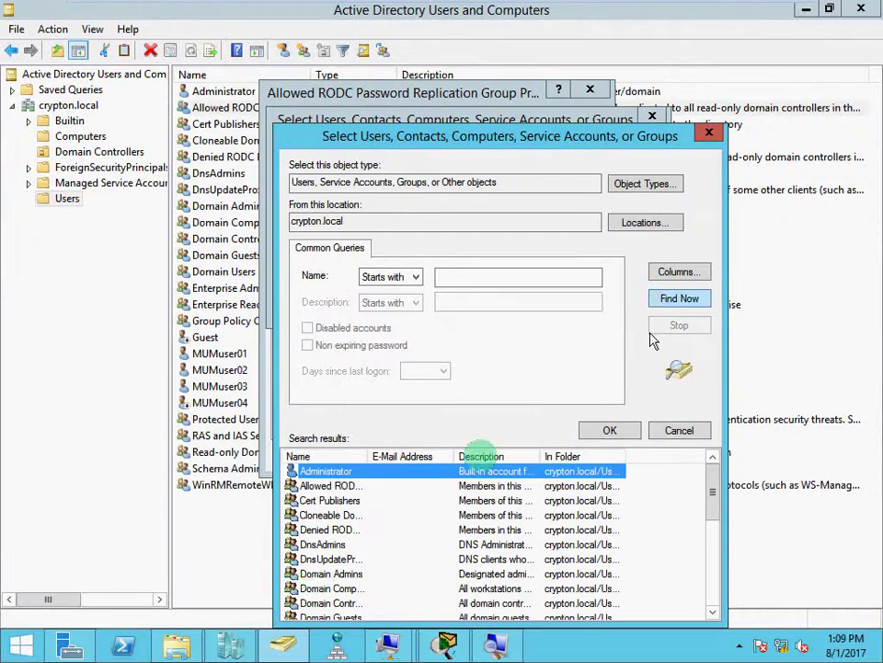
Add MUMuser01–MUMuser04 as members, dismiss the already-a-member warning, and apply.
{"action": "scroll", "coordinate": [292, 608], "scroll_direction": "down", "scroll_amount": 5}
{"action": "key", "text": "m"}
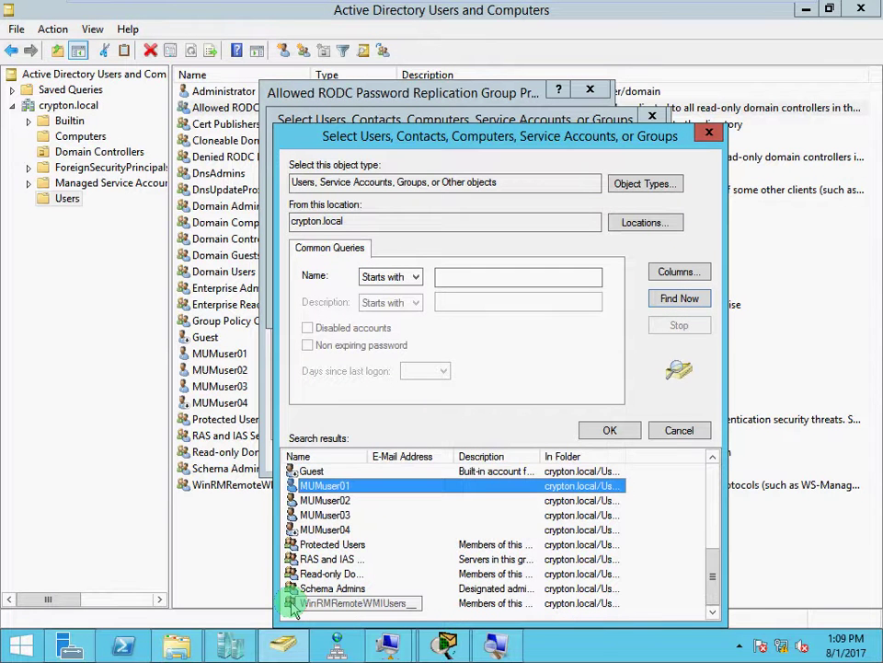
{"action": "left_click", "coordinate": [333, 502], "text": "ctrl"}
{"action": "left_click", "coordinate": [327, 516], "text": "ctrl"}
{"action": "left_click", "coordinate": [324, 529], "text": "ctrl"}
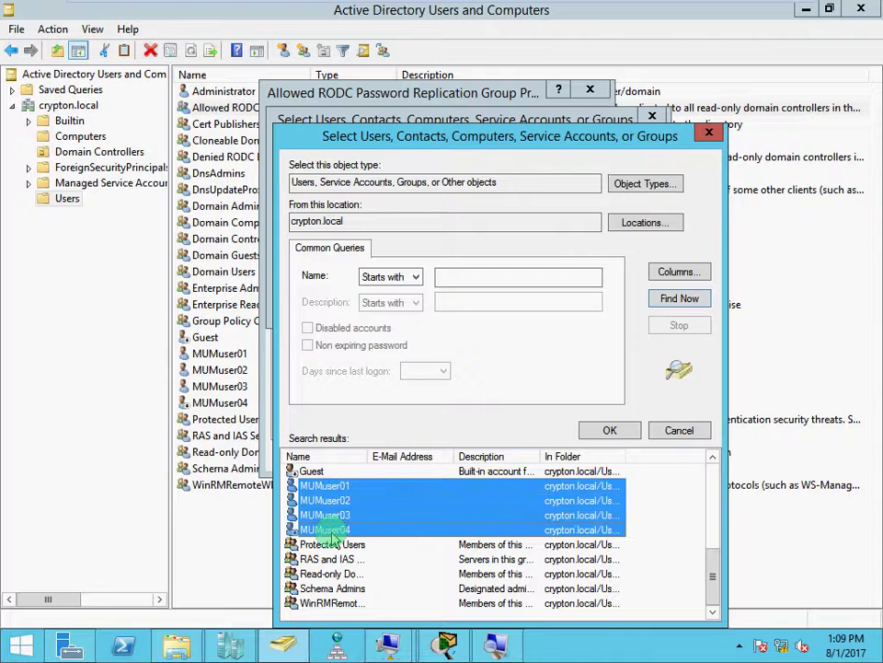
{"action": "left_click", "coordinate": [598, 432]}
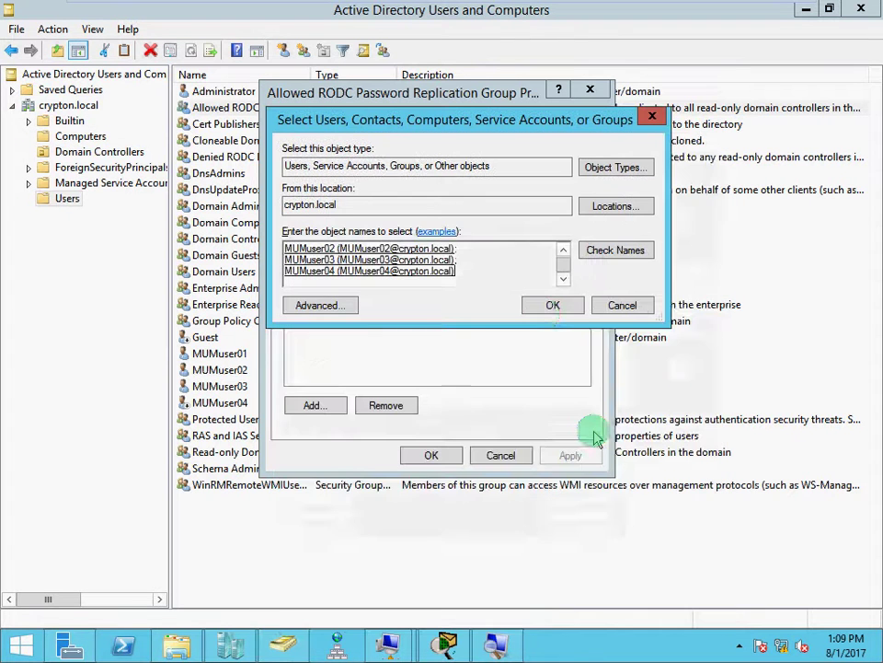
{"action": "left_click", "coordinate": [551, 306]}
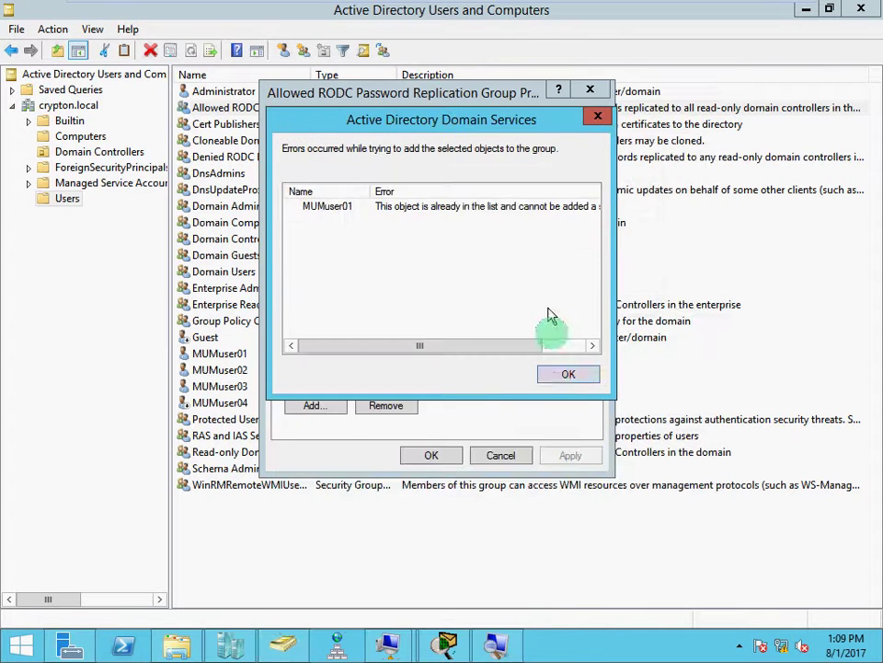
{"action": "left_click", "coordinate": [563, 379]}
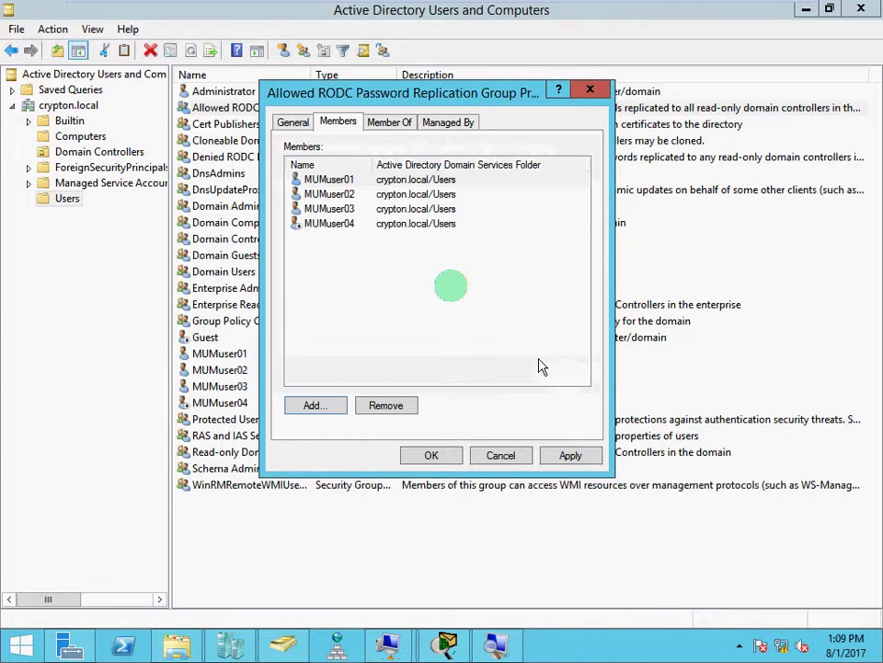
{"action": "left_click", "coordinate": [564, 455]}
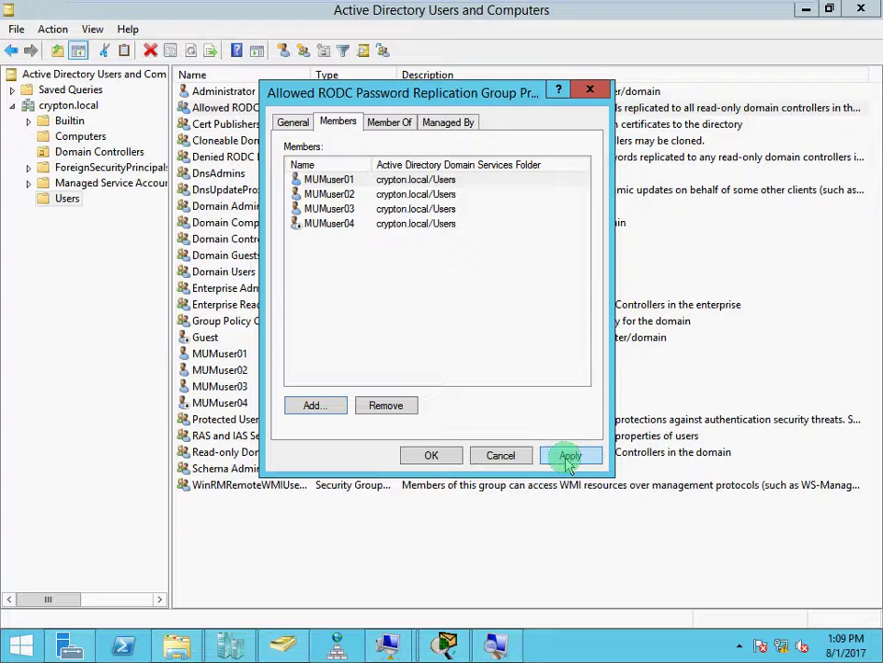
{"action": "left_click", "coordinate": [429, 456]}
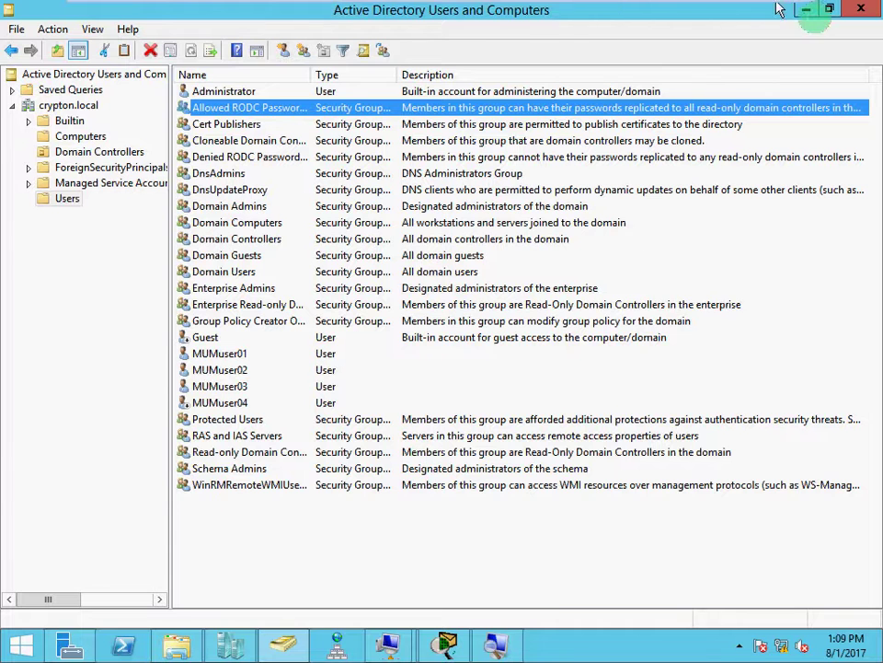
{"action": "left_click", "coordinate": [805, 11]}
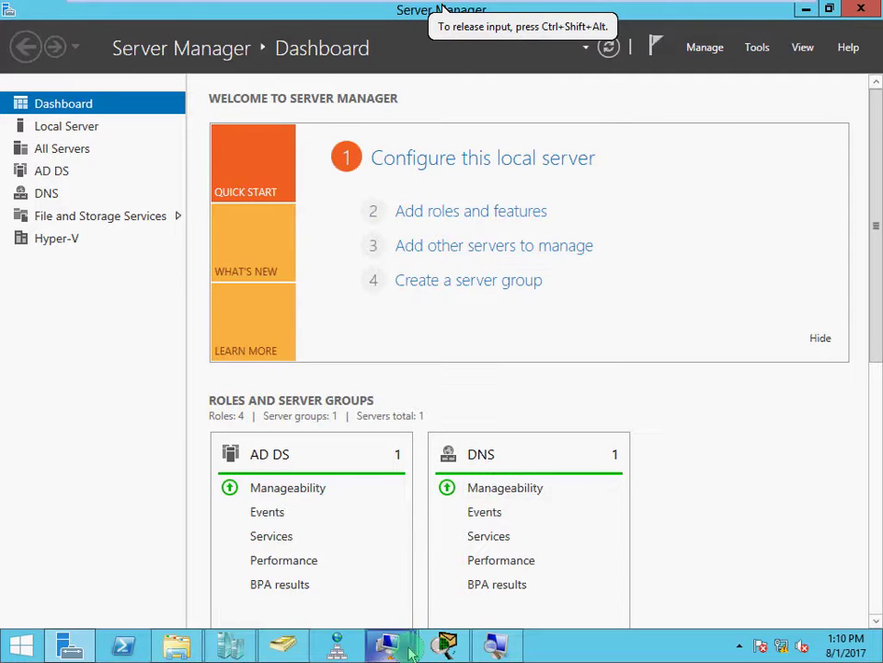
{"action": "mouse_move", "coordinate": [411, 653]}
{"action": "left_click", "coordinate": [459, 566]}
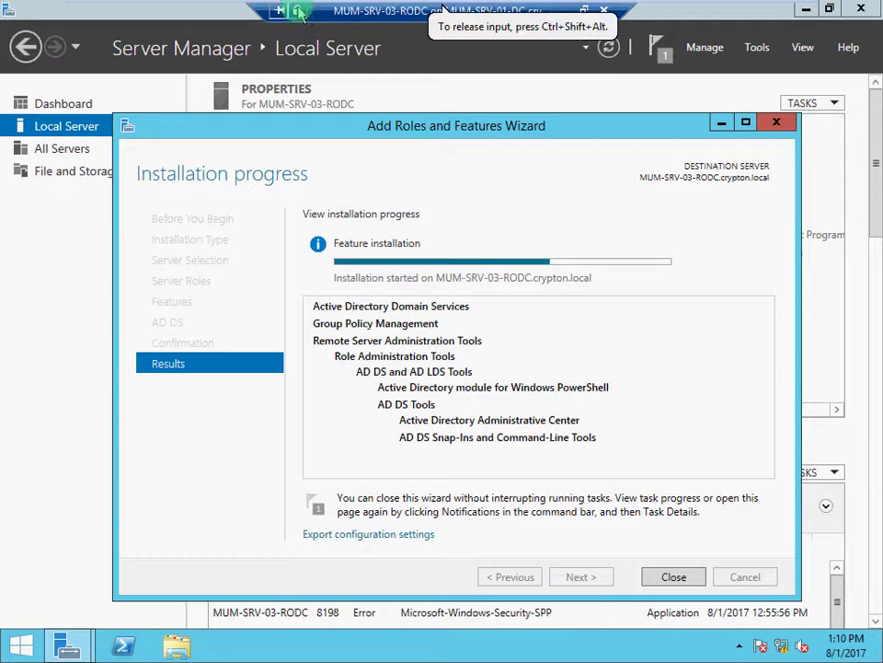
{"action": "left_click", "coordinate": [563, 9]}
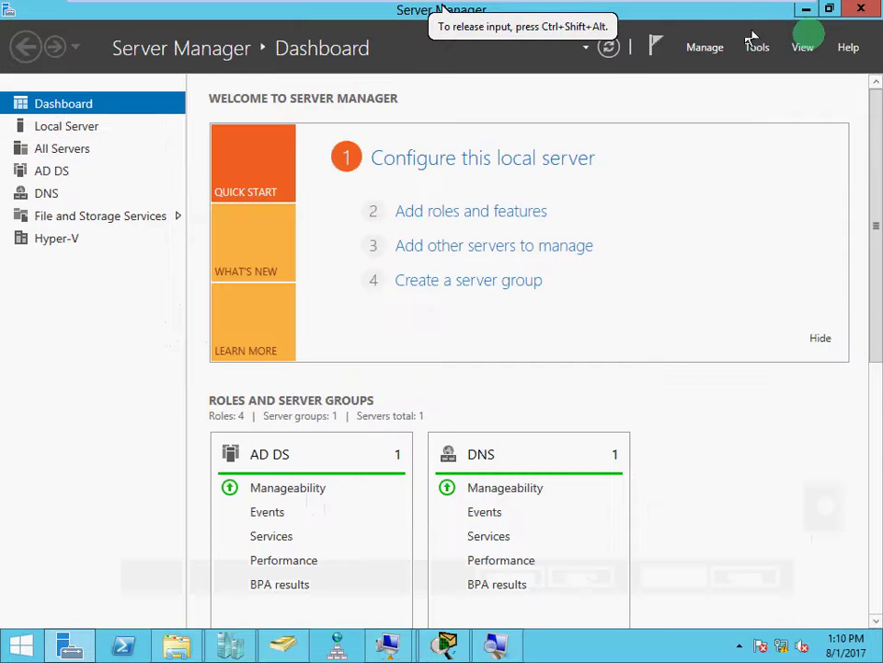
{"action": "left_click", "coordinate": [806, 11]}
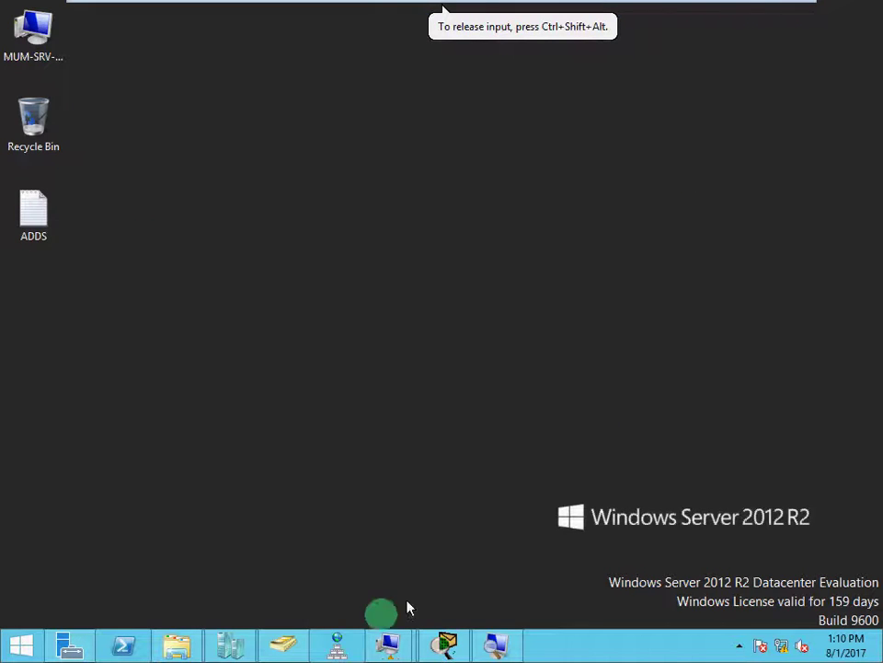
{"action": "left_click", "coordinate": [283, 645]}
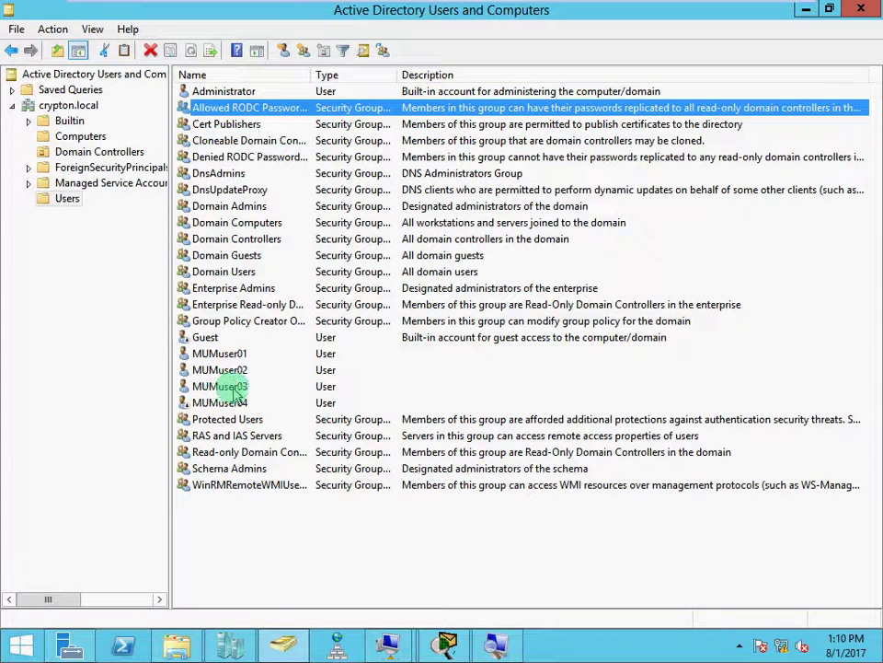
Widen the Users Name column, then switch to the MUM-SRV-03-RODC VM's installation results.
{"action": "left_click", "coordinate": [235, 389]}
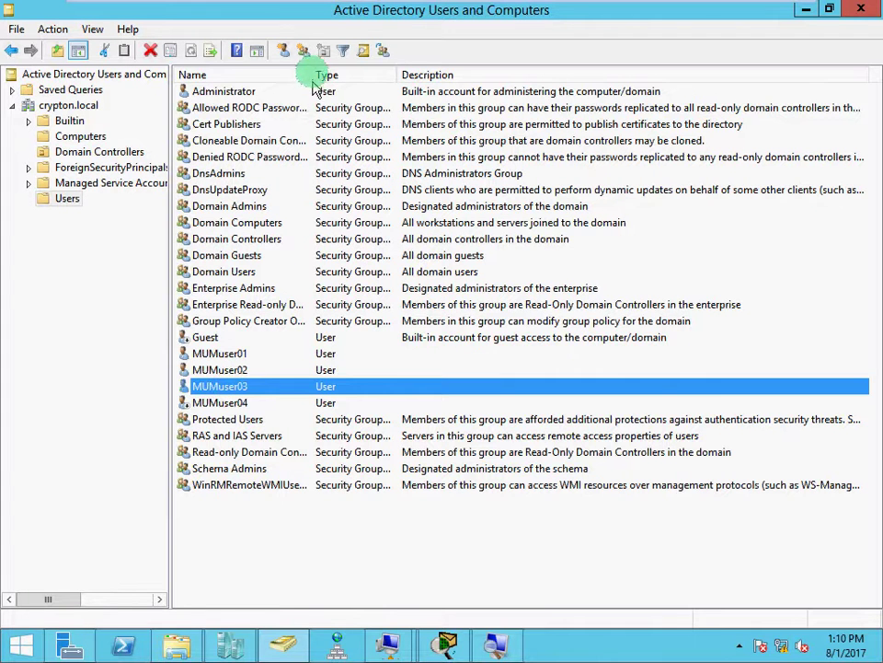
{"action": "left_click_drag", "start_coordinate": [313, 71], "coordinate": [454, 77]}
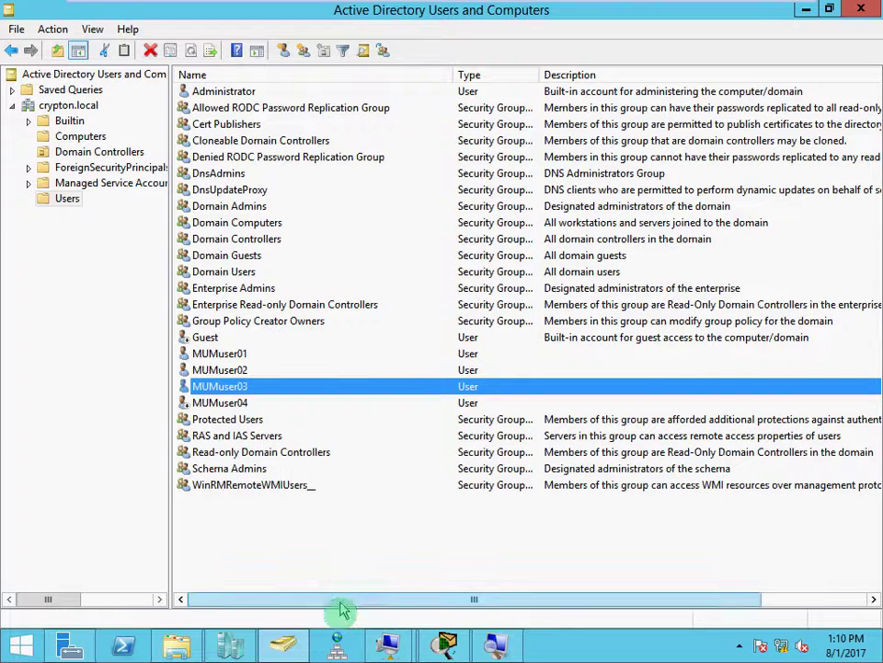
{"action": "left_click", "coordinate": [388, 644]}
{"action": "left_click", "coordinate": [492, 535]}
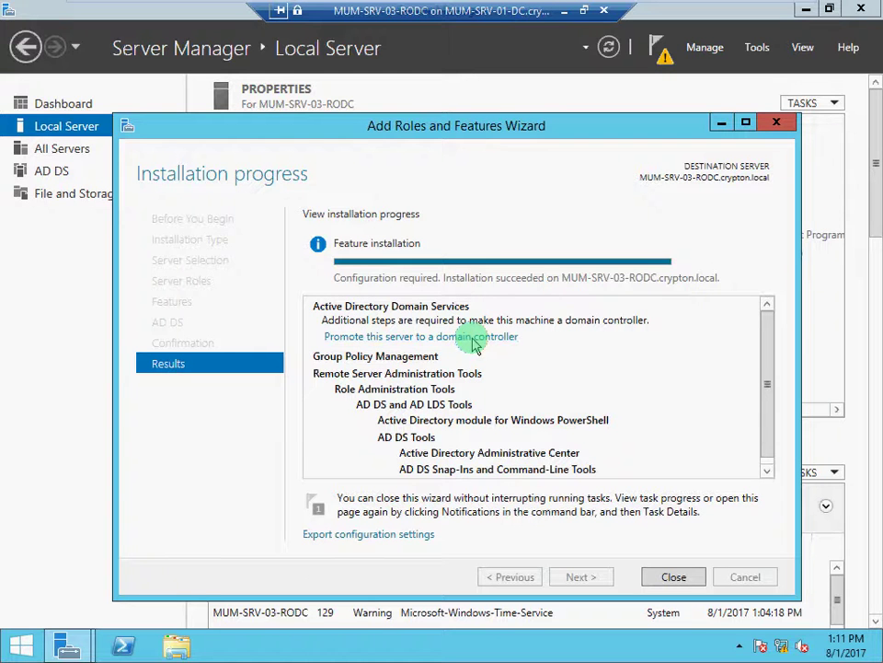
Start the domain controller promotion and choose adding a domain controller to the existing crypton.local domain.
{"action": "left_click", "coordinate": [474, 339]}
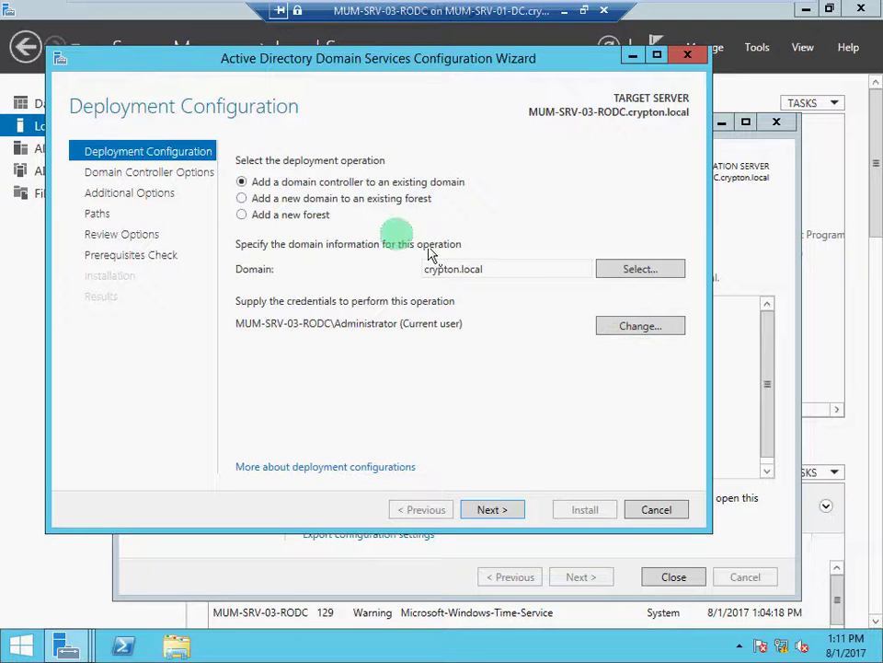
{"action": "left_click", "coordinate": [242, 214]}
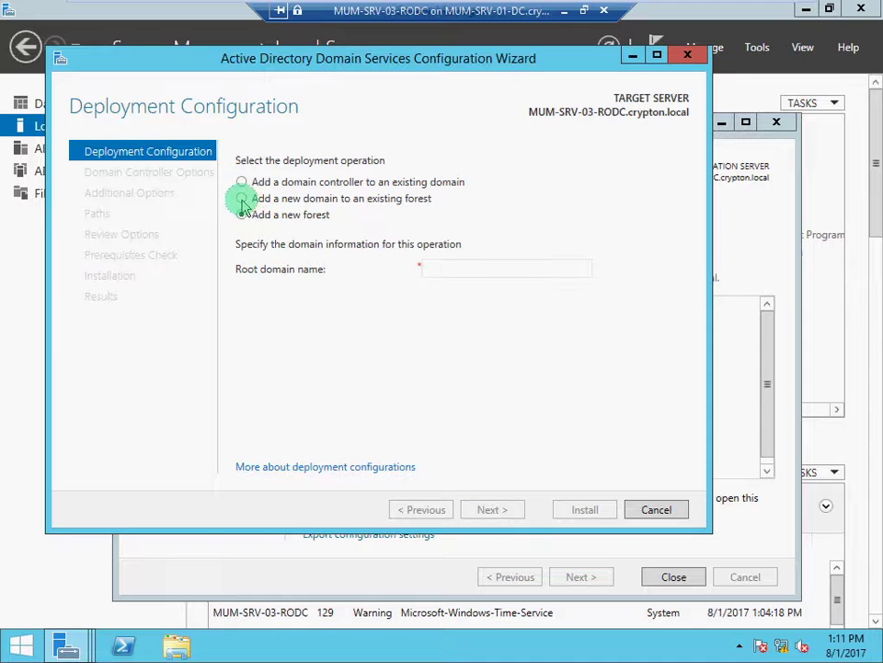
{"action": "left_click", "coordinate": [241, 198]}
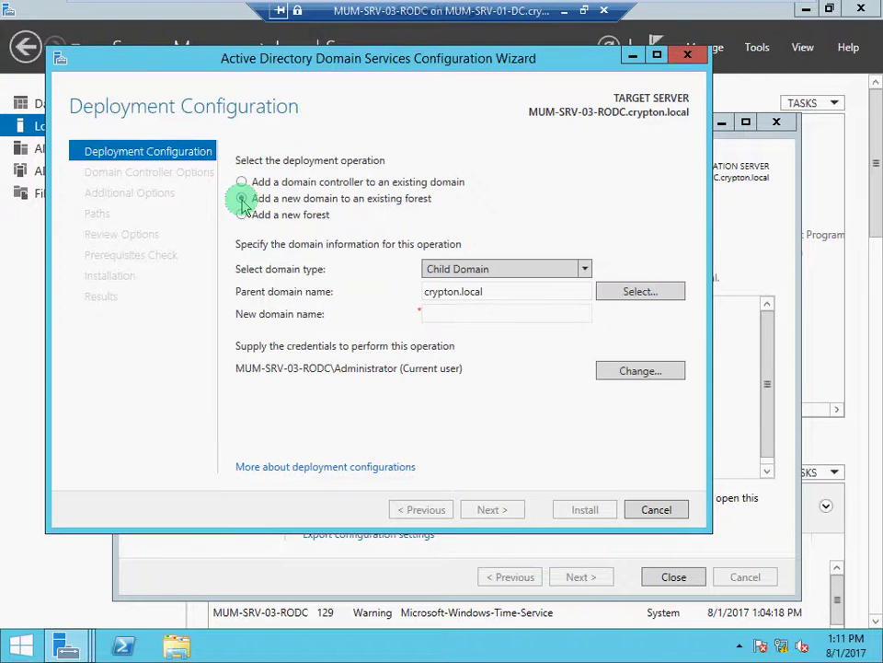
{"action": "left_click", "coordinate": [241, 182]}
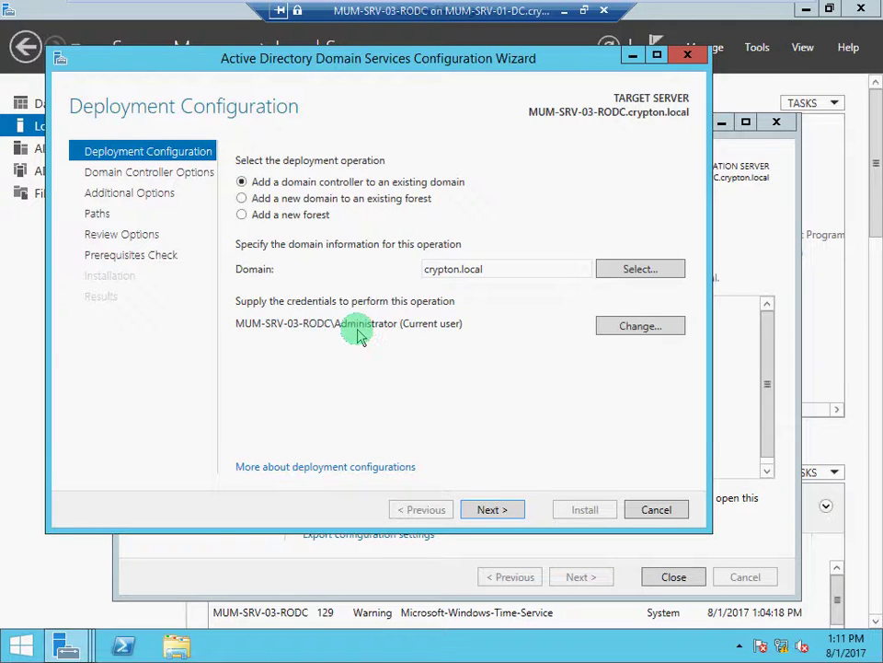
Supply the crypton.local domain administrator's user name and password as the deployment credentials.
{"action": "left_click", "coordinate": [628, 328]}
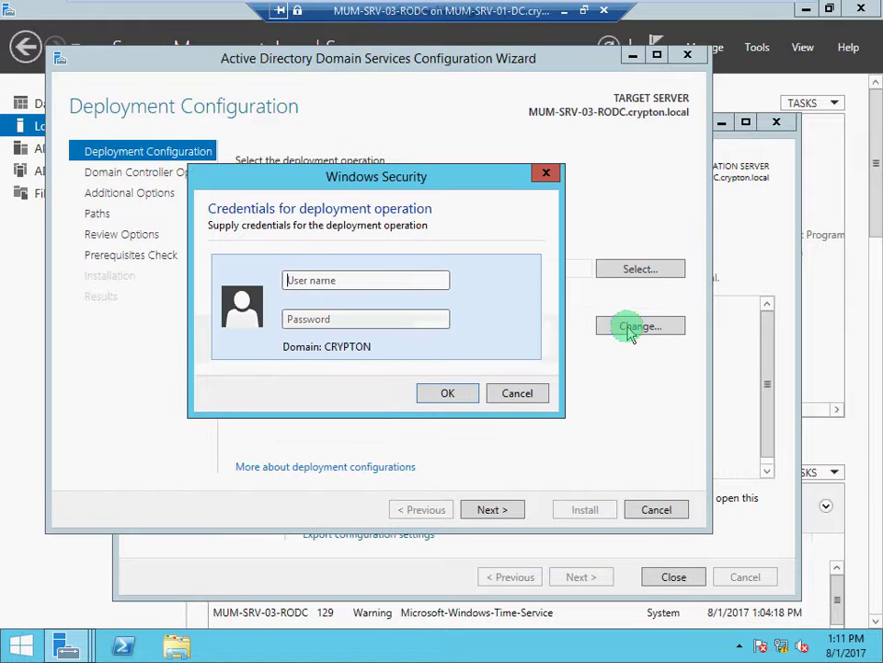
{"action": "left_click", "coordinate": [425, 280]}
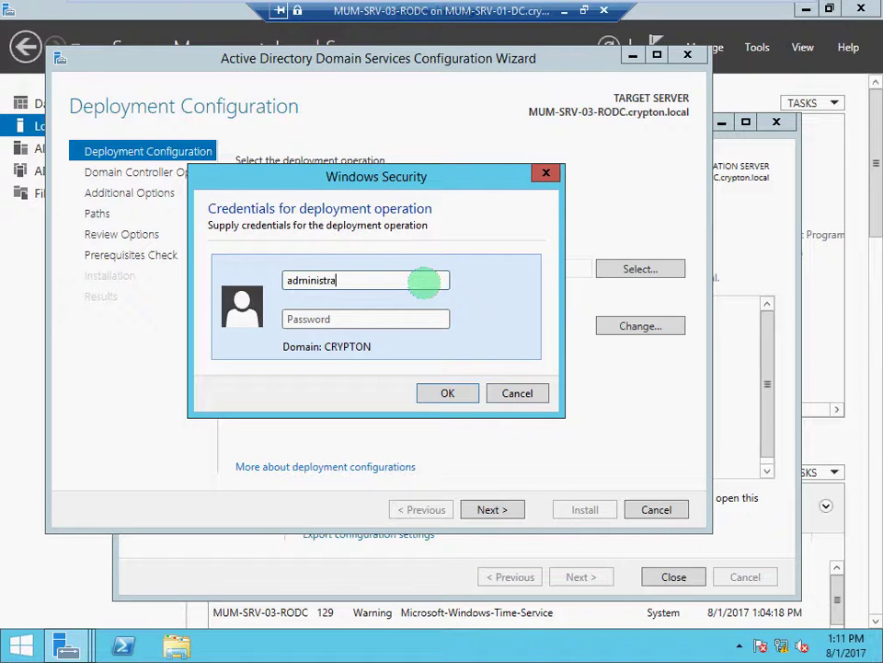
{"action": "type", "text": "administrator@crypton"}
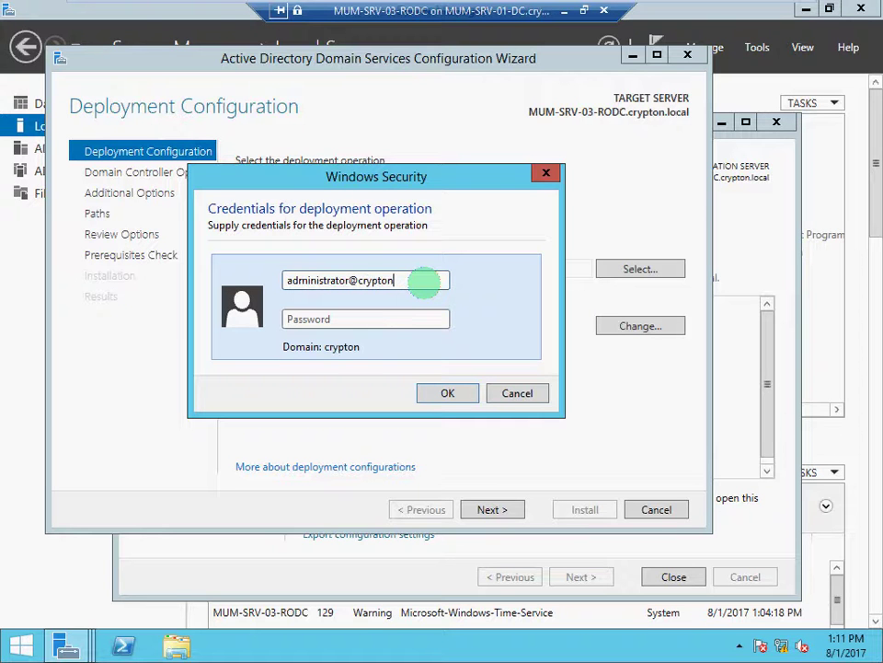
{"action": "type", "text": ".lcoao"}
{"action": "key", "text": "Tab"}
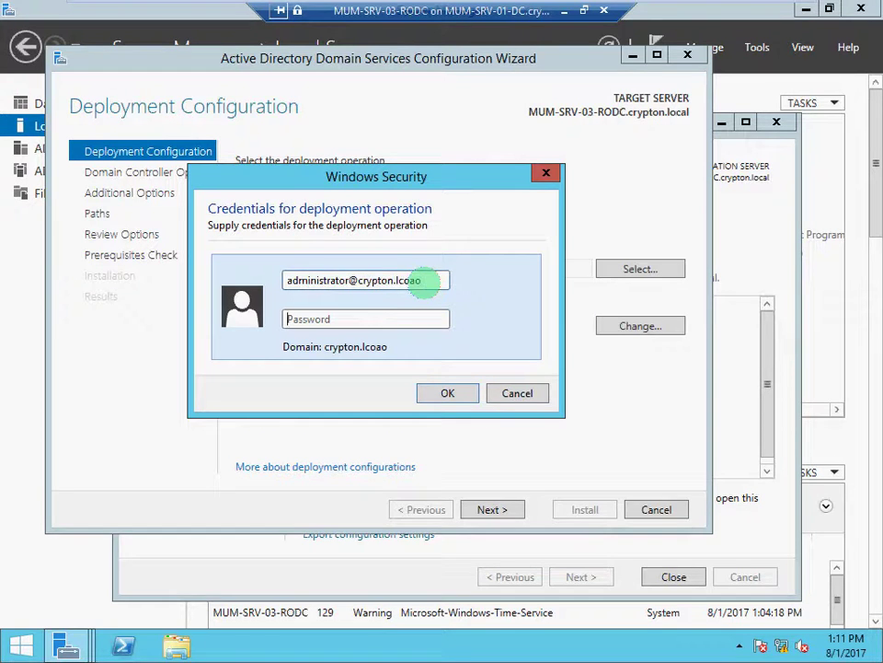
{"action": "left_click", "coordinate": [431, 280]}
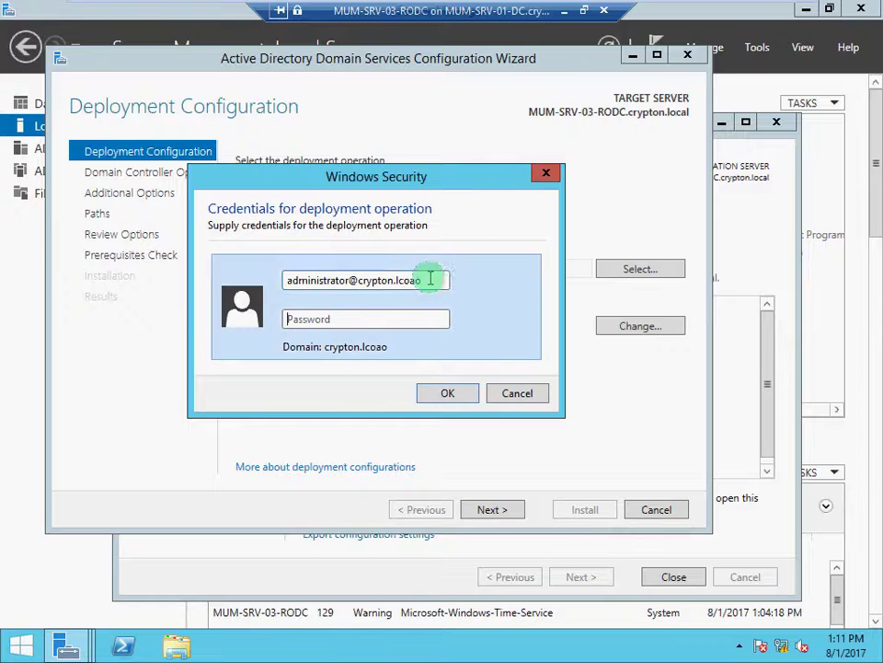
{"action": "key", "text": "BackSpace"}
{"action": "key", "text": "BackSpace"}
{"action": "key", "text": "BackSpace"}
{"action": "key", "text": "BackSpace"}
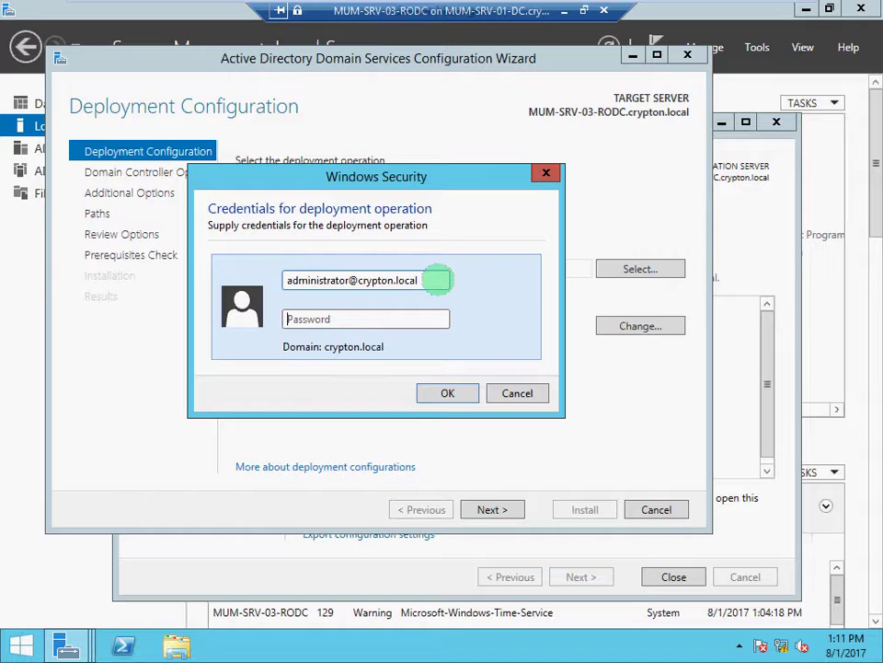
{"action": "type", "text": "•••"}
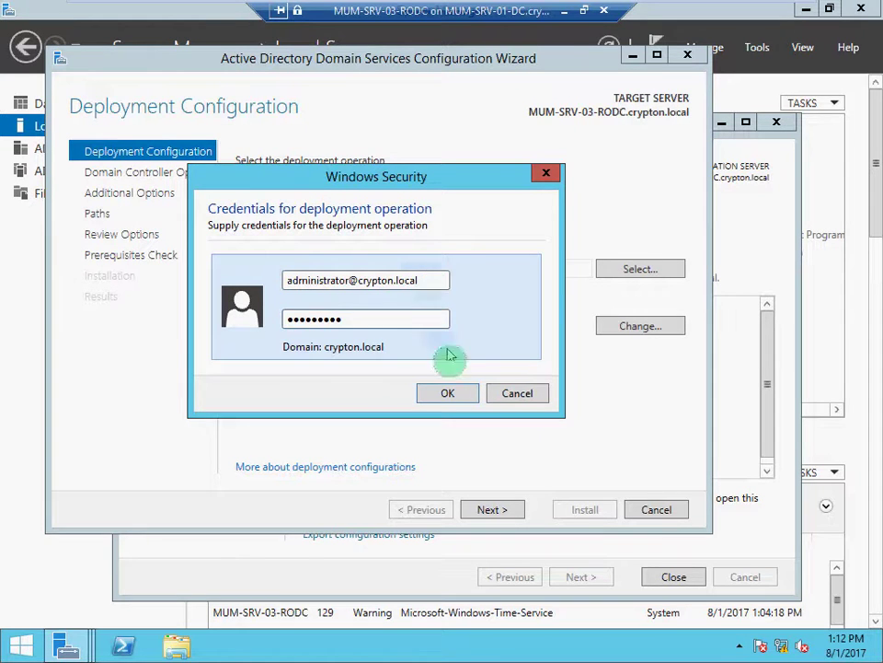
{"action": "left_click", "coordinate": [450, 393]}
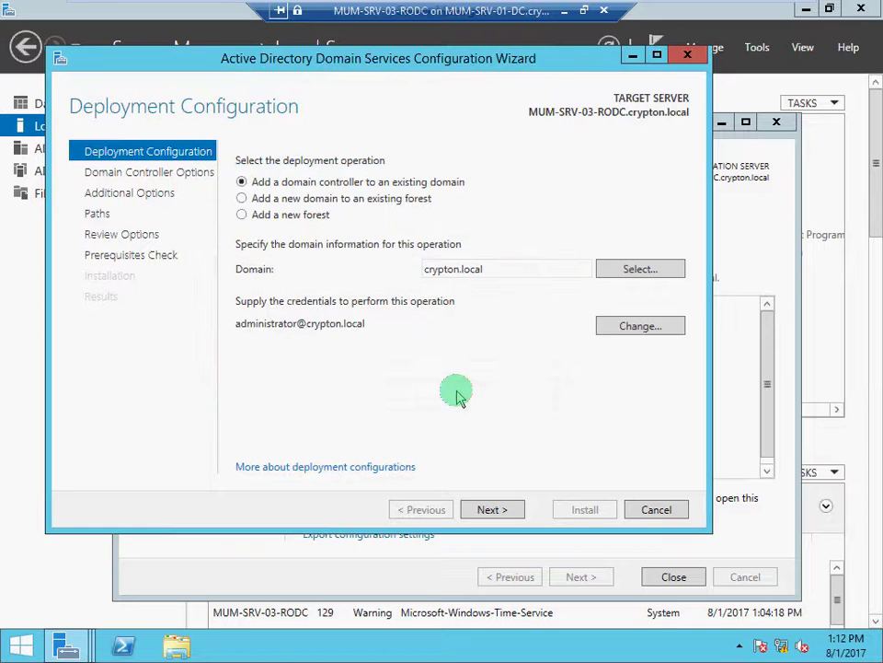
Advance to Domain Controller Options, with DNS server, Global Catalog and read-only domain controller ticked.
{"action": "left_click", "coordinate": [505, 513]}
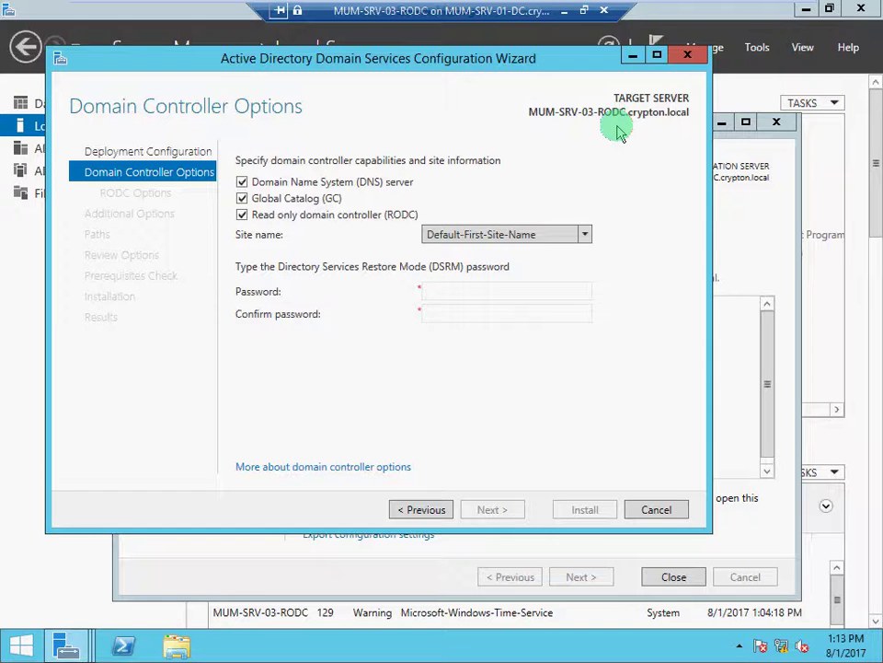
Enter and confirm the Directory Services Restore Mode password, then continue to RODC Options.
{"action": "left_click", "coordinate": [451, 289]}
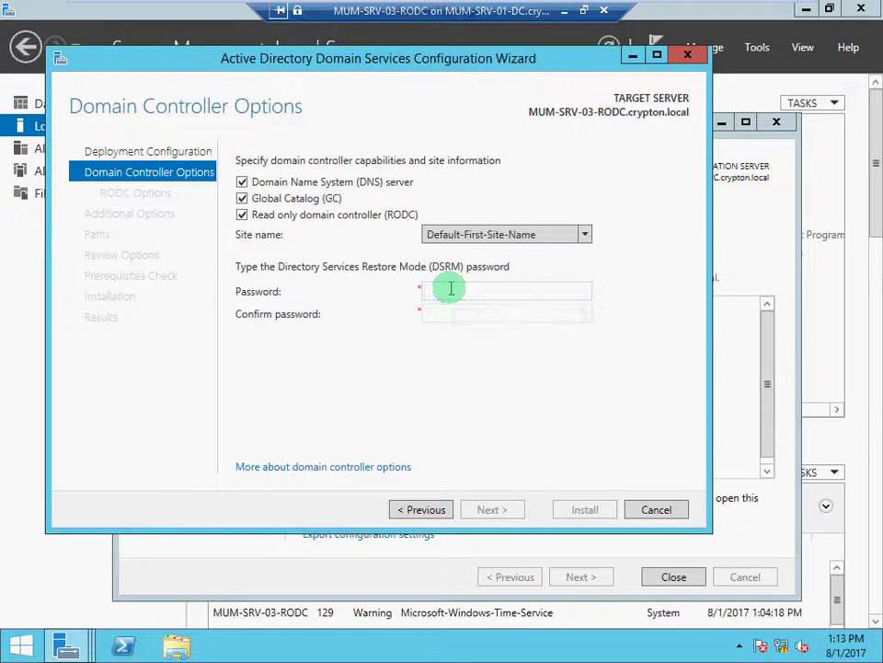
{"action": "type", "text": "•••••••"}
{"action": "key", "text": "Tab"}
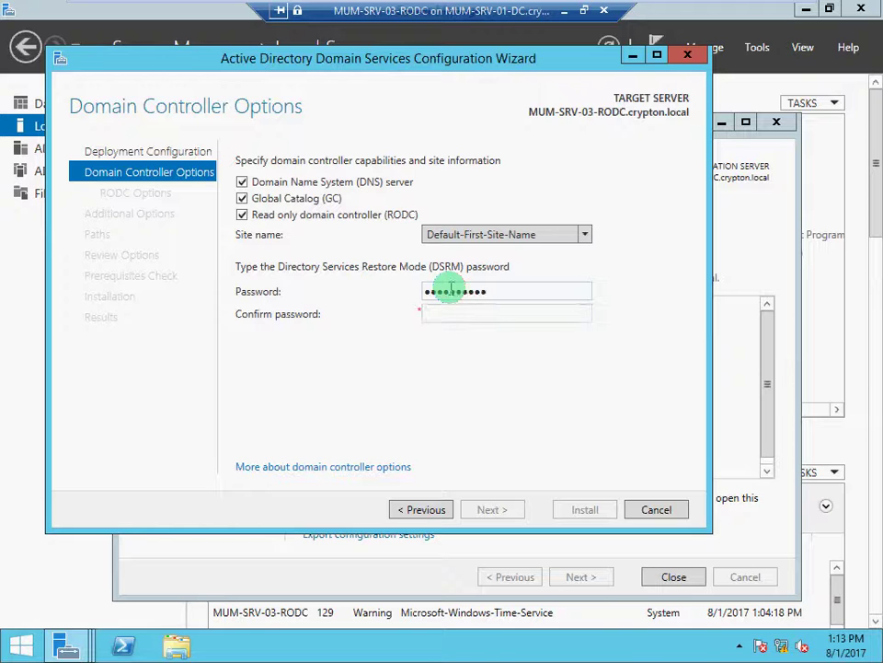
{"action": "type", "text": "•••••"}
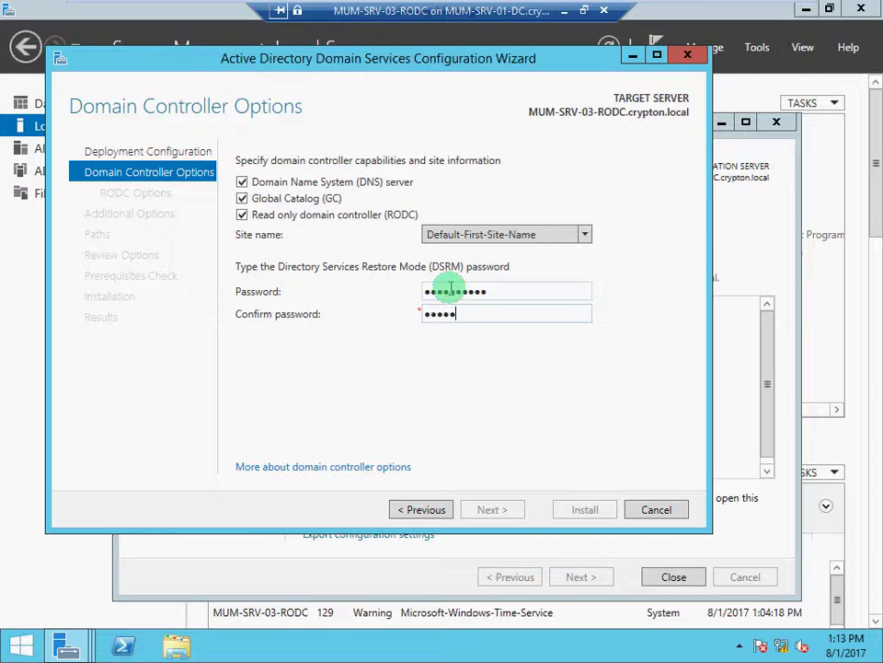
{"action": "type", "text": "••••"}
{"action": "key", "text": "BackSpace"}
{"action": "key", "text": "BackSpace"}
{"action": "key", "text": "BackSpace"}
{"action": "key", "text": "BackSpace"}
{"action": "key", "text": "BackSpace"}
{"action": "key", "text": "BackSpace"}
{"action": "key", "text": "BackSpace"}
{"action": "key", "text": "BackSpace"}
{"action": "key", "text": "BackSpace"}
{"action": "key", "text": "BackSpace"}
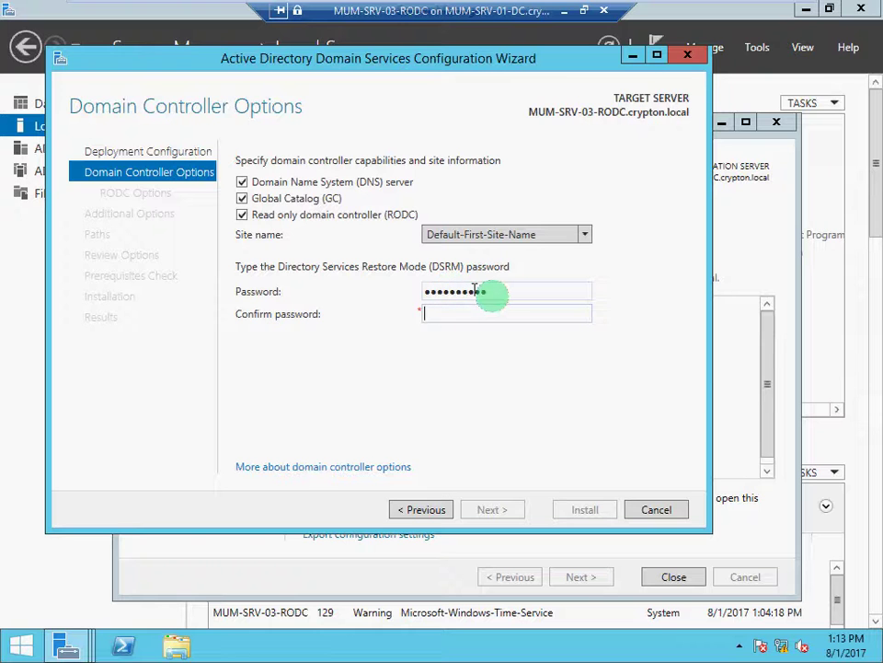
{"action": "key", "text": "BackSpace"}
{"action": "key", "text": "BackSpace"}
{"action": "key", "text": "BackSpace"}
{"action": "key", "text": "BackSpace"}
{"action": "key", "text": "BackSpace"}
{"action": "key", "text": "BackSpace"}
{"action": "key", "text": "BackSpace"}
{"action": "key", "text": "BackSpace"}
{"action": "key", "text": "BackSpace"}
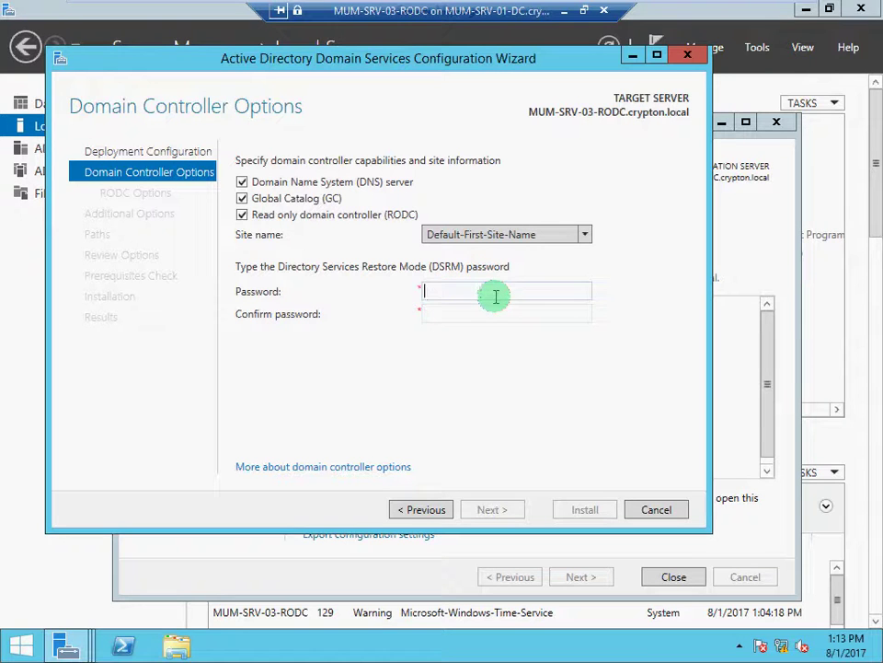
{"action": "type", "text": "*********"}
{"action": "key", "text": "Tab"}
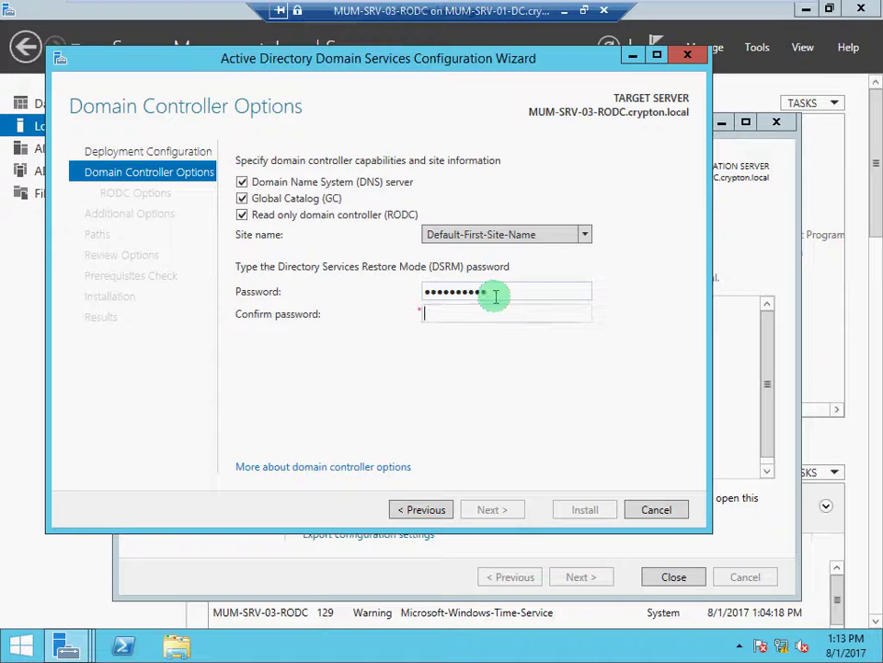
{"action": "type", "text": "***********"}
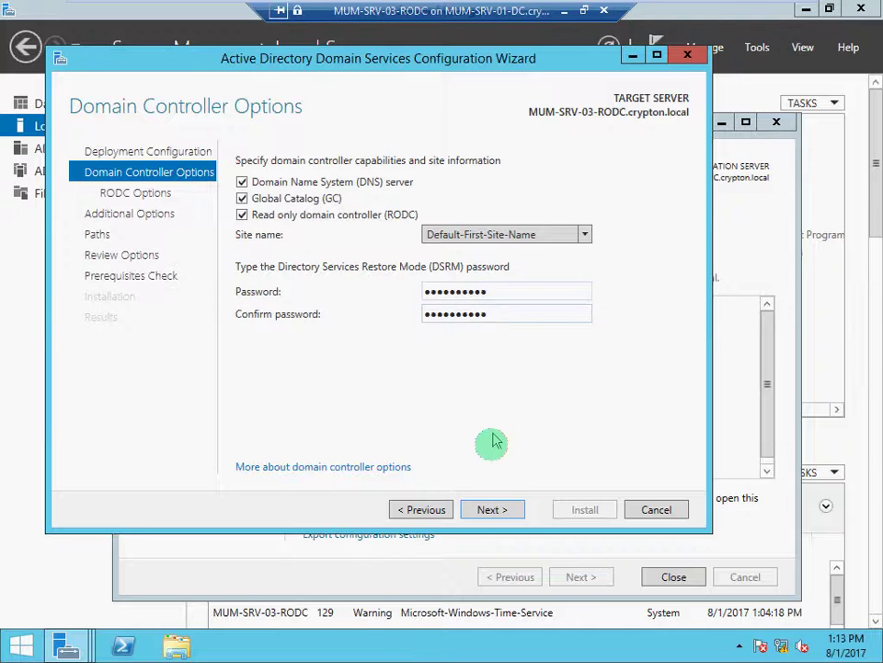
{"action": "left_click", "coordinate": [495, 509]}
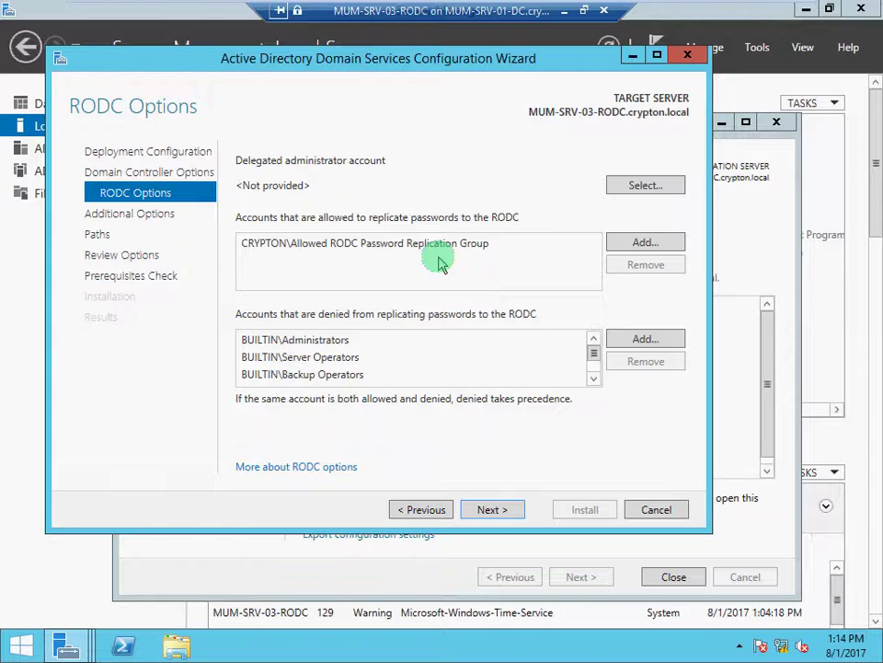
Browse the crypton.local accounts for password replication, then cancel, keeping the default allowed and denied lists.
{"action": "left_click", "coordinate": [633, 249]}
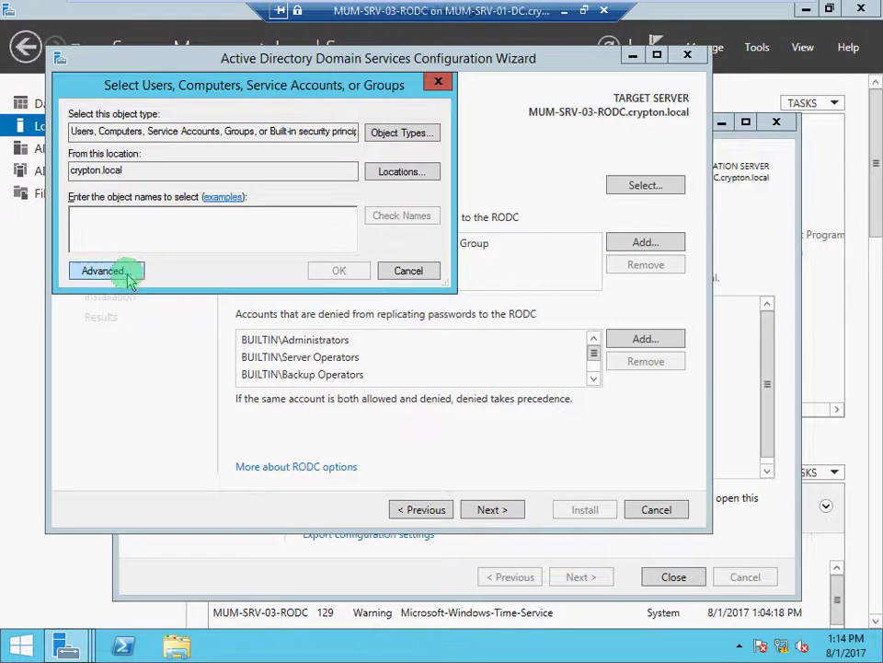
{"action": "left_click", "coordinate": [129, 278]}
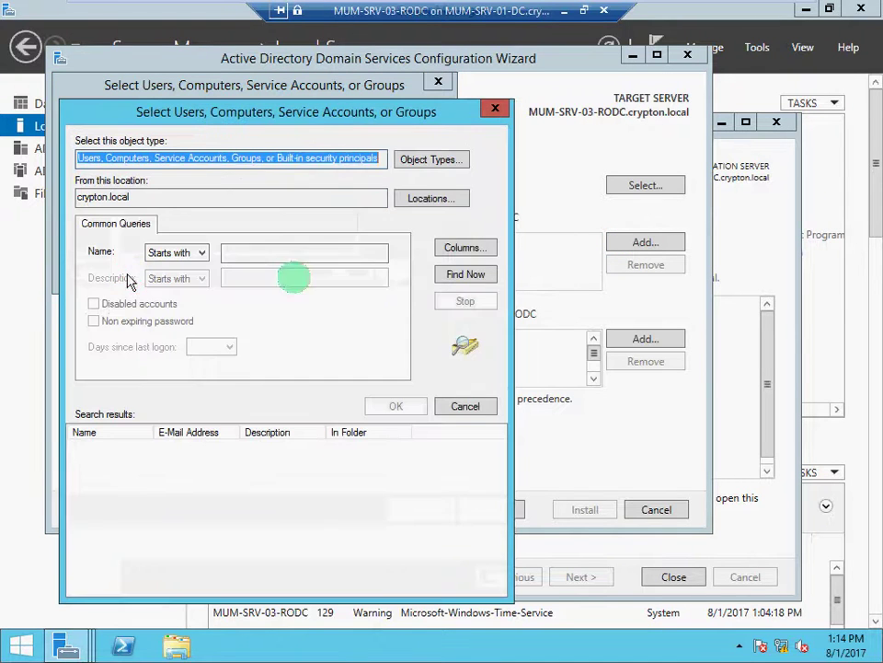
{"action": "left_click", "coordinate": [449, 276]}
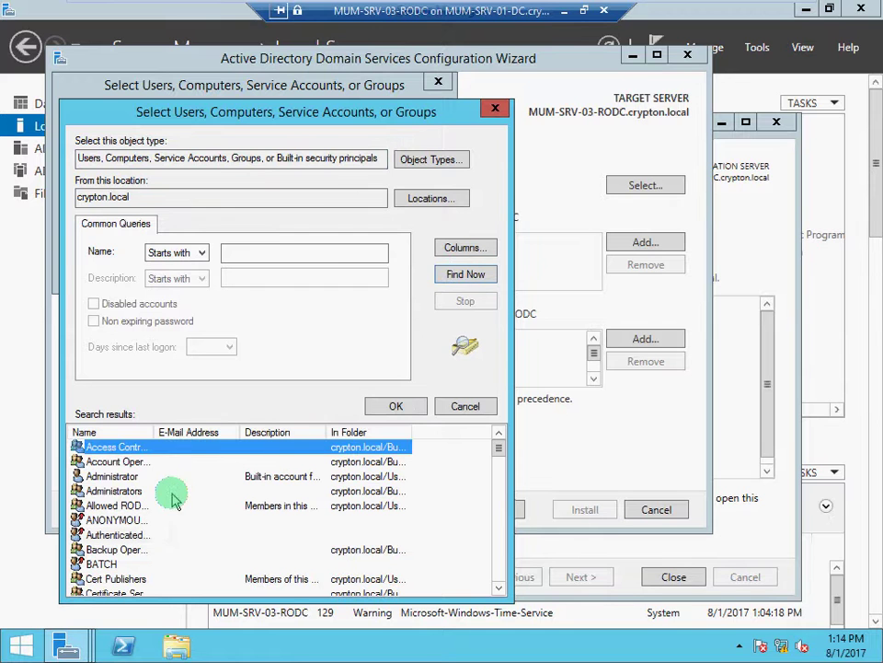
{"action": "left_click", "coordinate": [466, 405]}
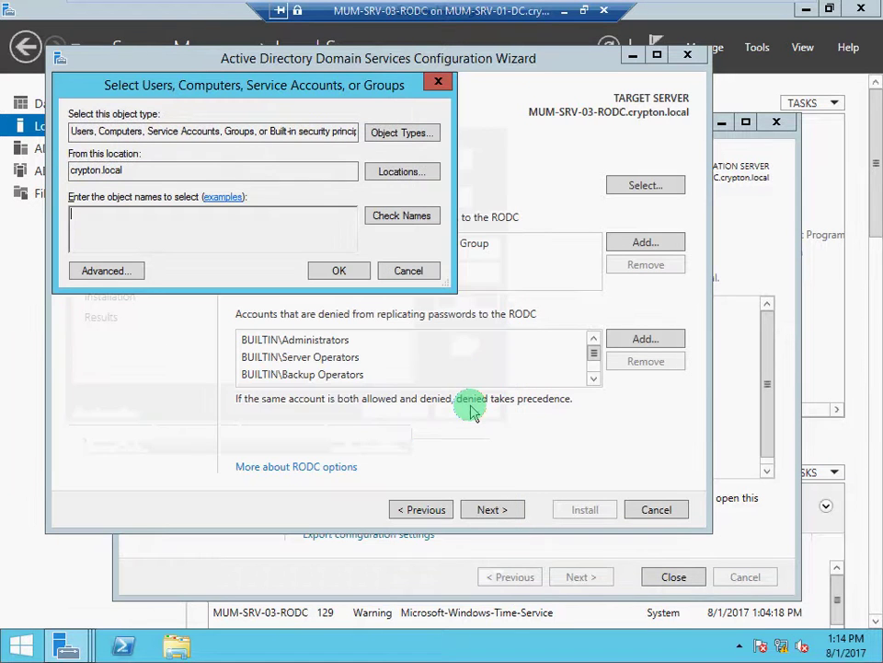
{"action": "left_click", "coordinate": [415, 270]}
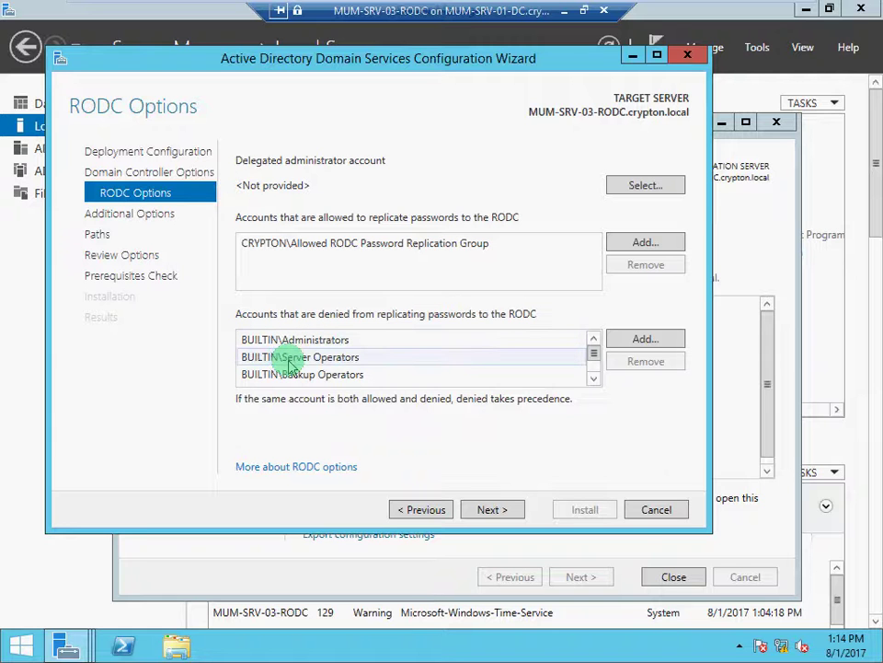
{"action": "left_click", "coordinate": [593, 379]}
{"action": "left_click", "coordinate": [594, 379]}
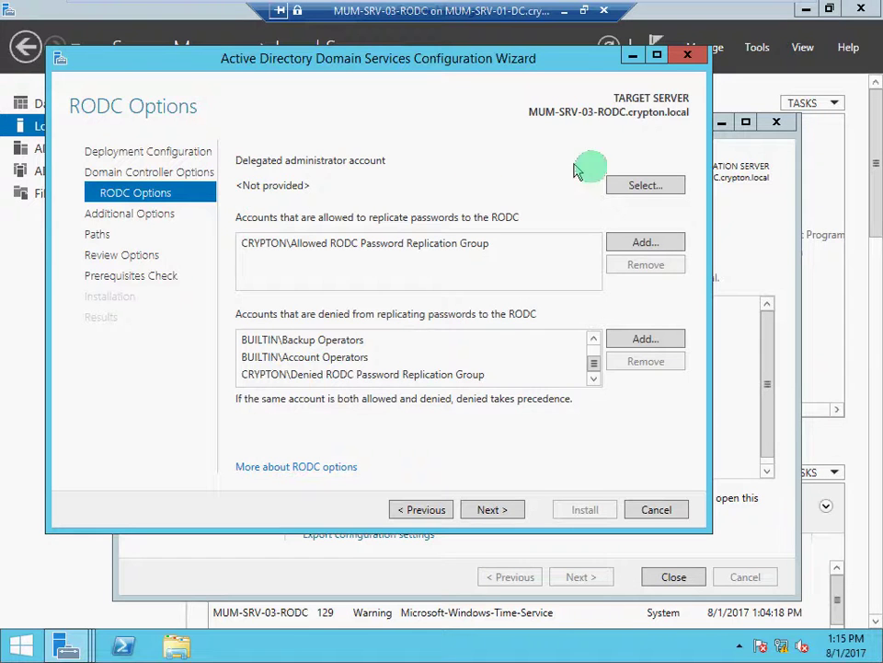
Find MUMuser03 through the advanced search and set CRYPTON\MUMuser03 as delegated administrator.
{"action": "left_click", "coordinate": [641, 188]}
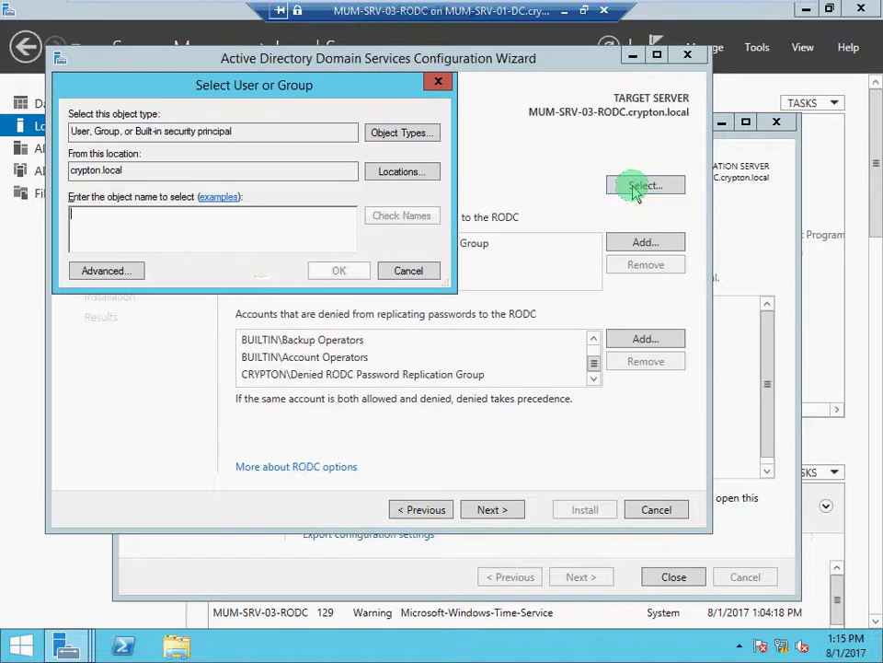
{"action": "left_click", "coordinate": [102, 272]}
{"action": "left_click", "coordinate": [460, 273]}
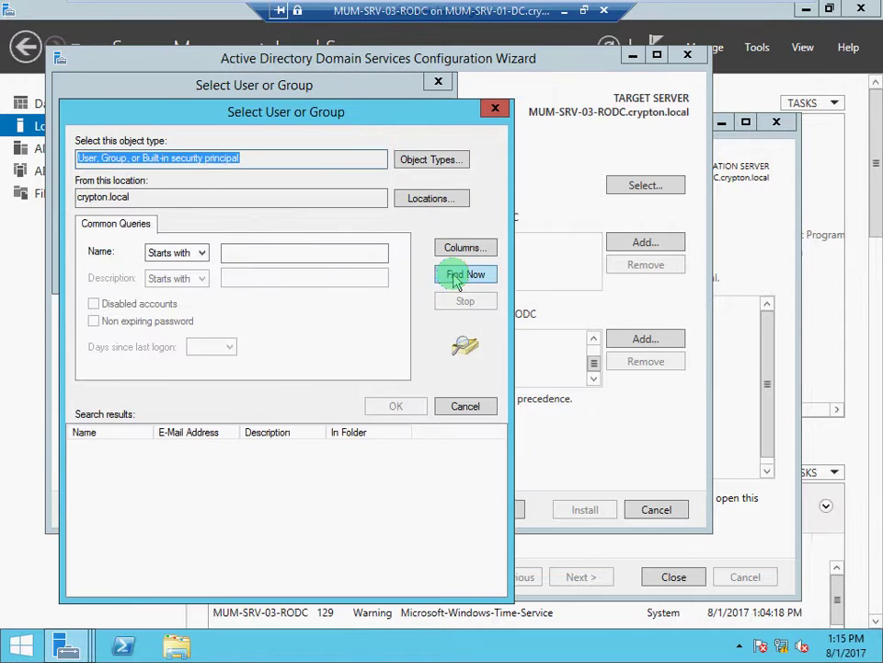
{"action": "left_click", "coordinate": [98, 534]}
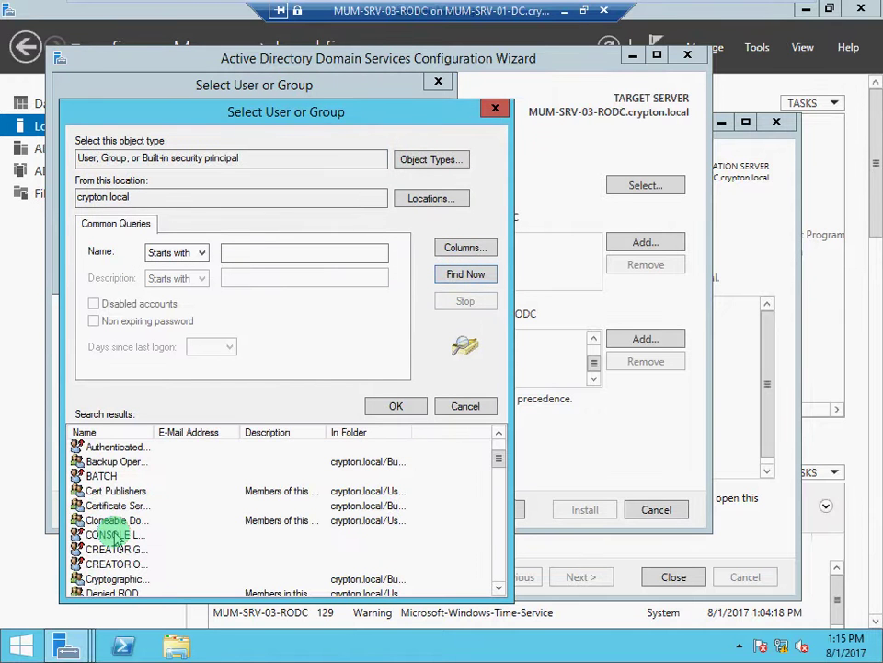
{"action": "key", "text": "m"}
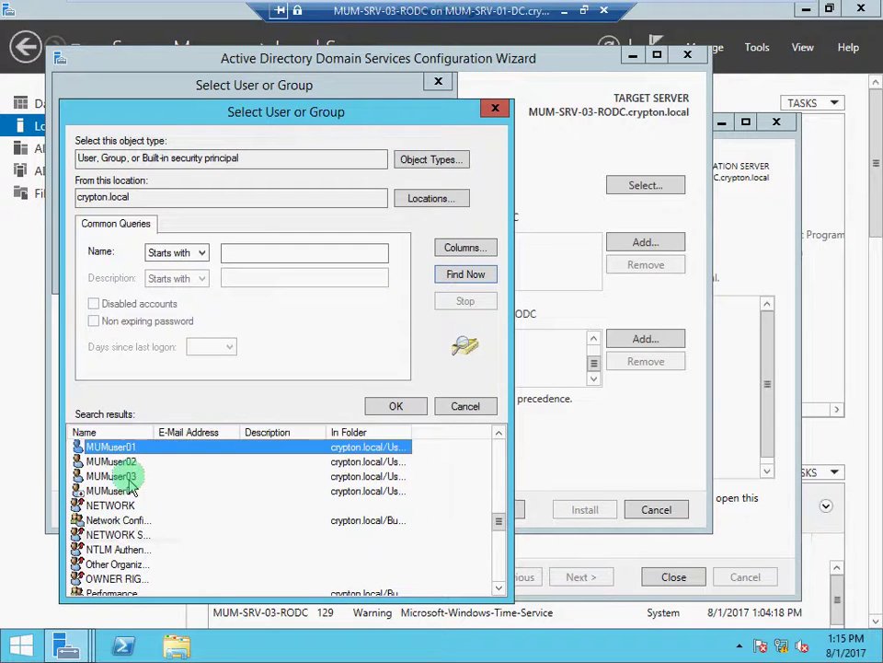
{"action": "left_click", "coordinate": [127, 476]}
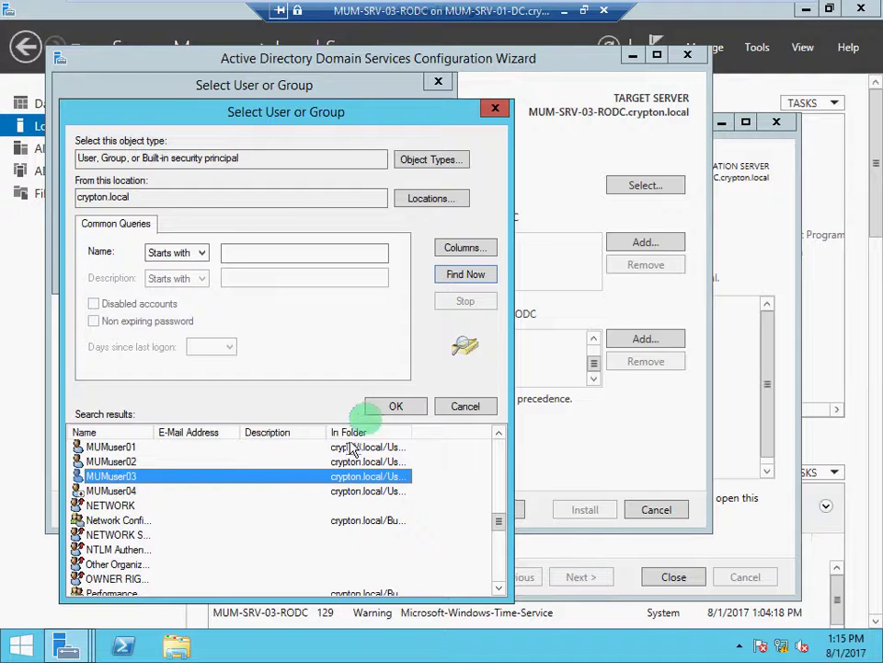
{"action": "left_click", "coordinate": [372, 407]}
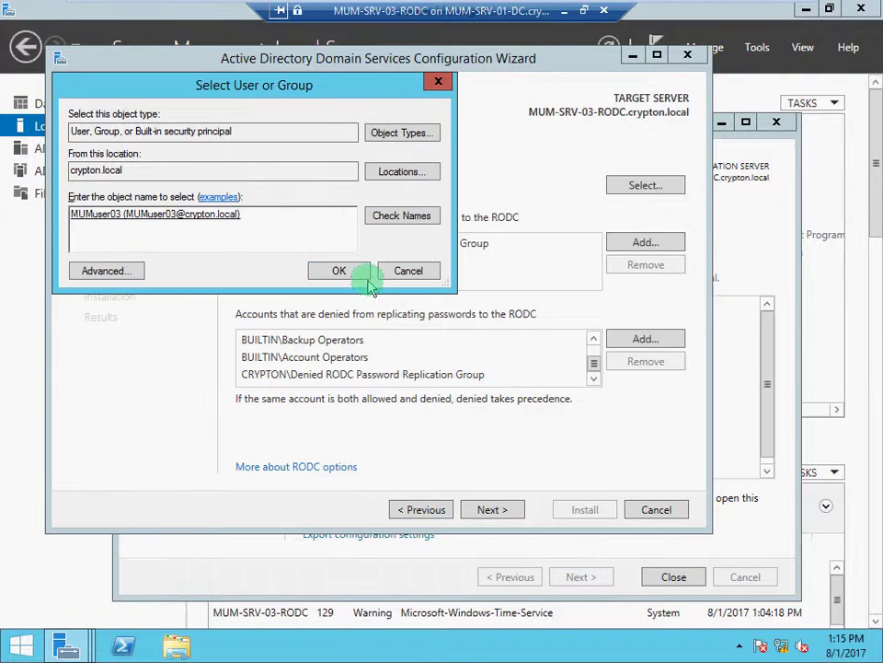
{"action": "left_click", "coordinate": [341, 270]}
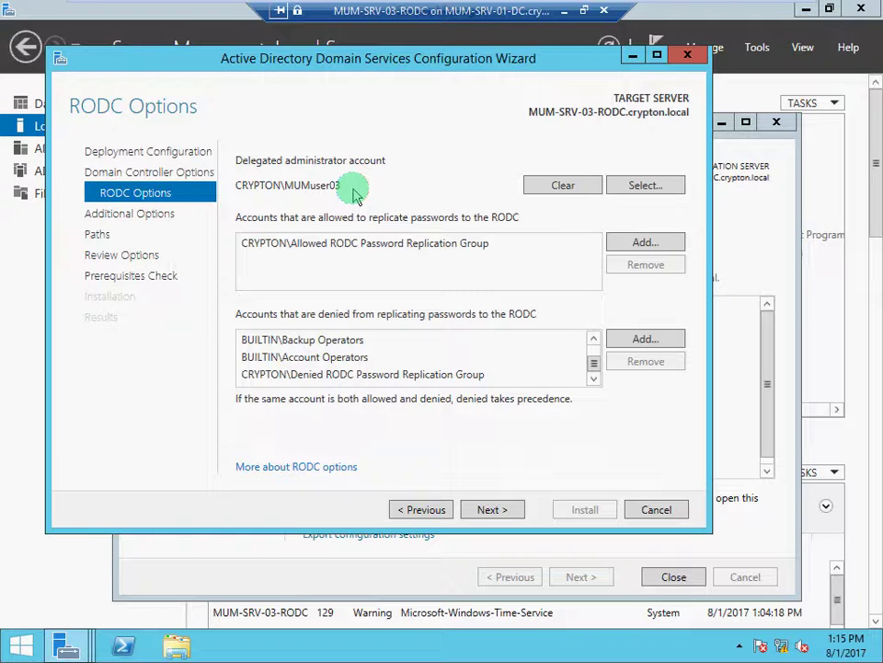
Keep replication from any domain controller and default paths, proceeding to Review Options.
{"action": "left_click", "coordinate": [483, 513]}
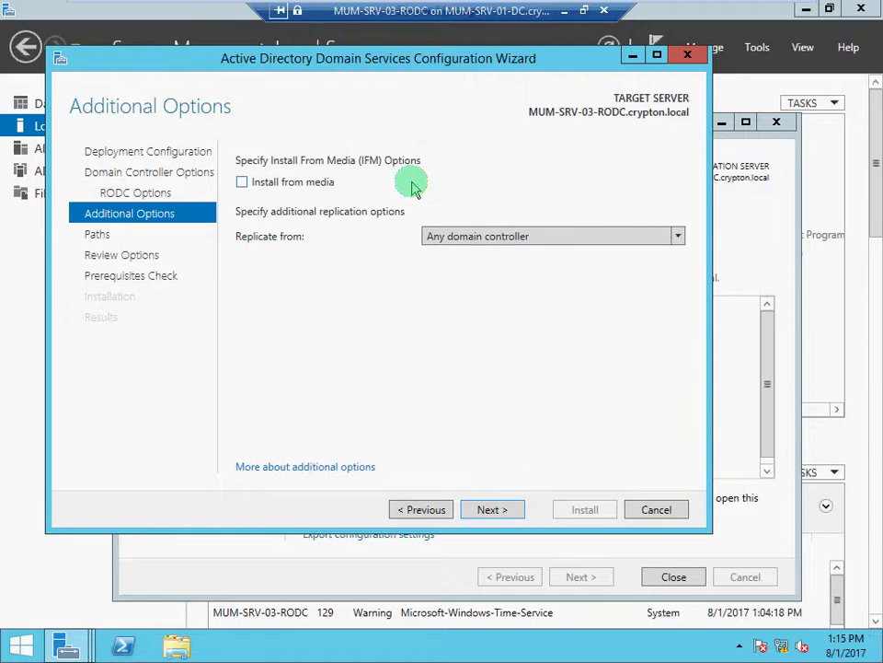
{"action": "left_click", "coordinate": [497, 236]}
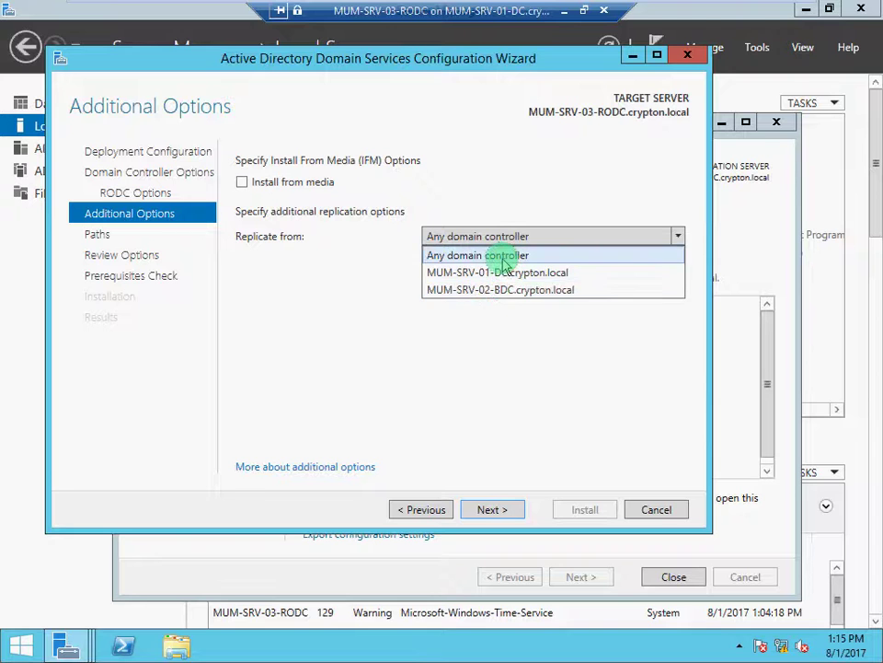
{"action": "left_click", "coordinate": [504, 257]}
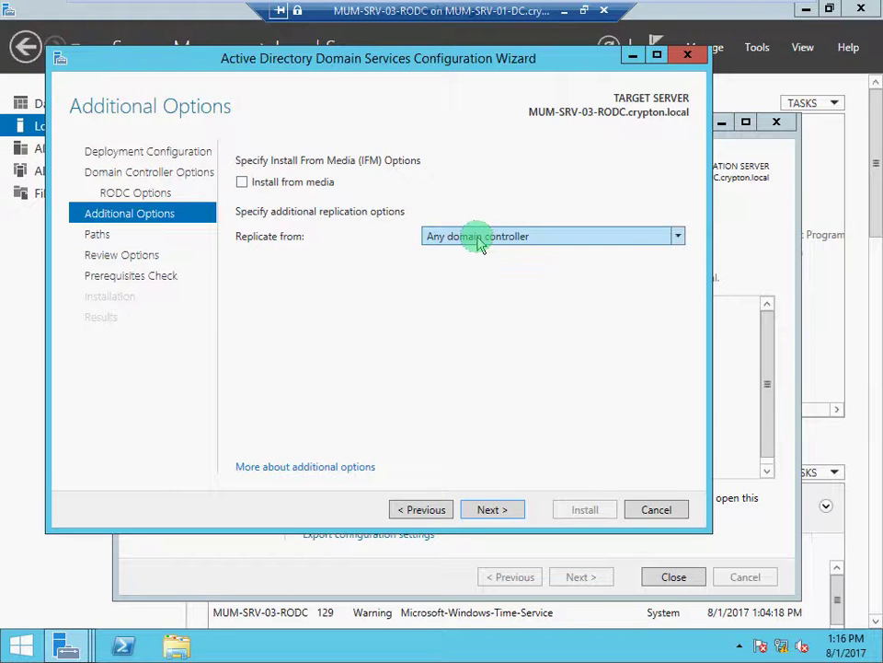
{"action": "left_click", "coordinate": [509, 509]}
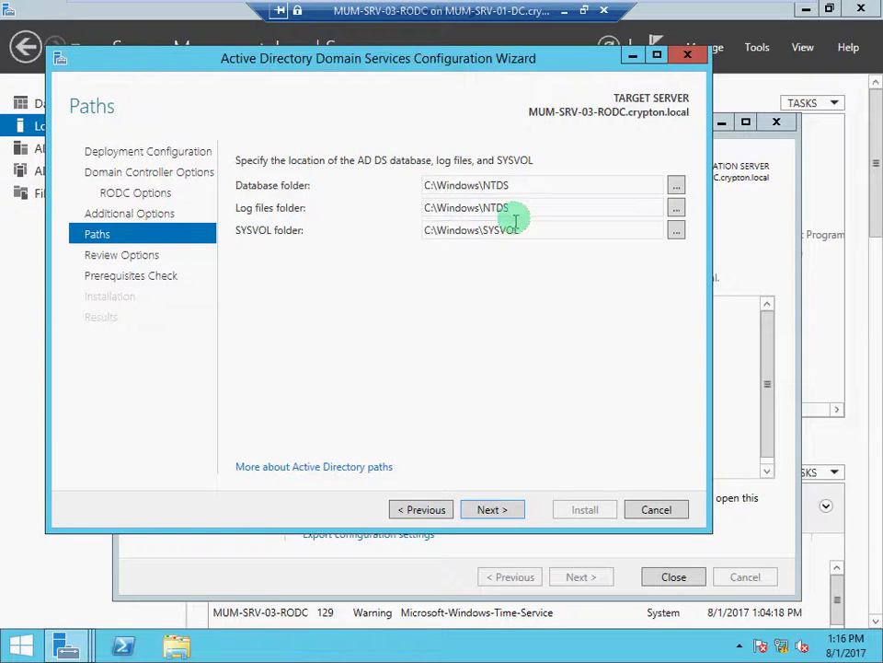
{"action": "left_click", "coordinate": [494, 509]}
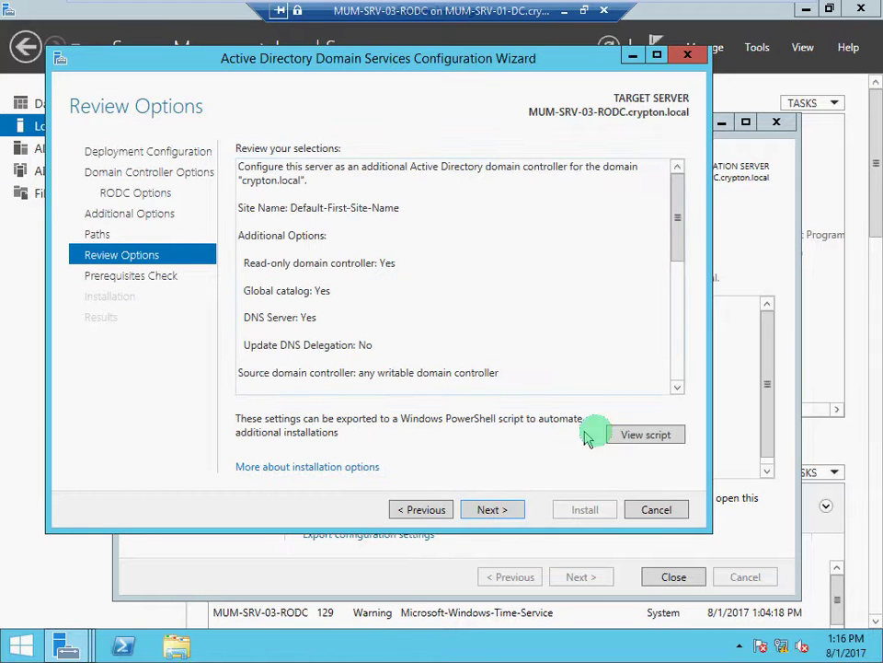
Save the exported AD DS deployment script to the Desktop as RODC, then close Notepad.
{"action": "left_click", "coordinate": [644, 435]}
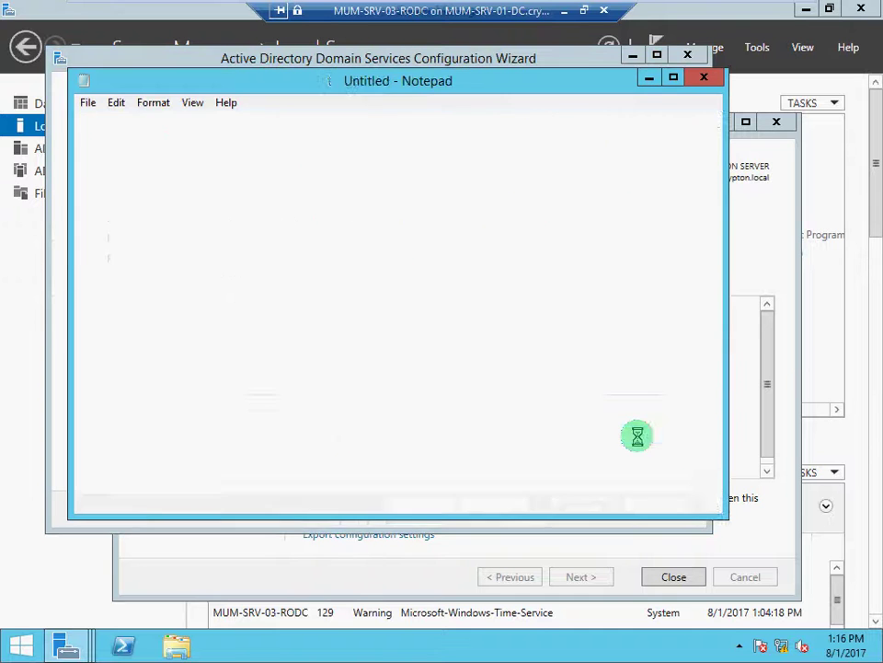
{"action": "left_click", "coordinate": [91, 103]}
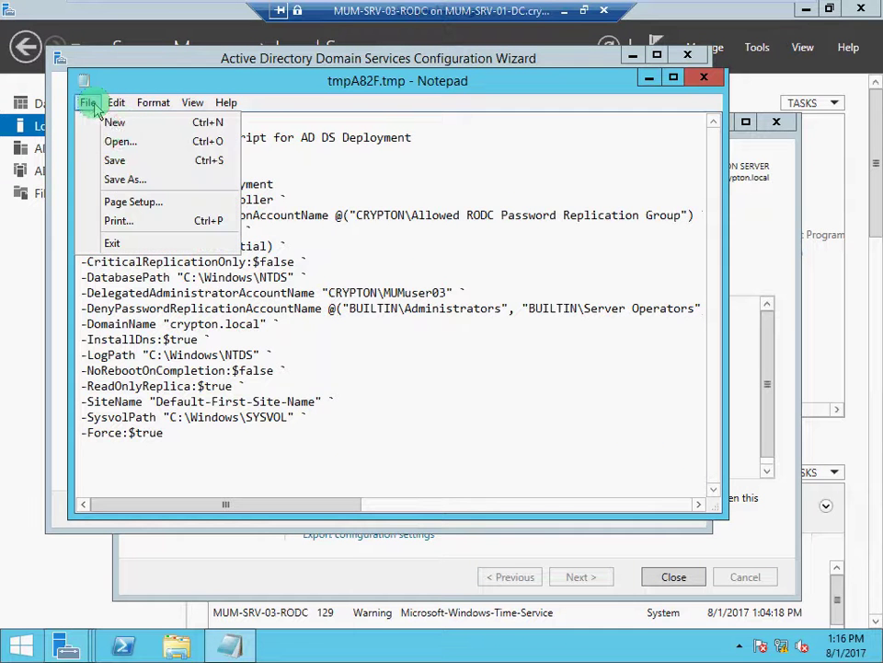
{"action": "left_click", "coordinate": [124, 181]}
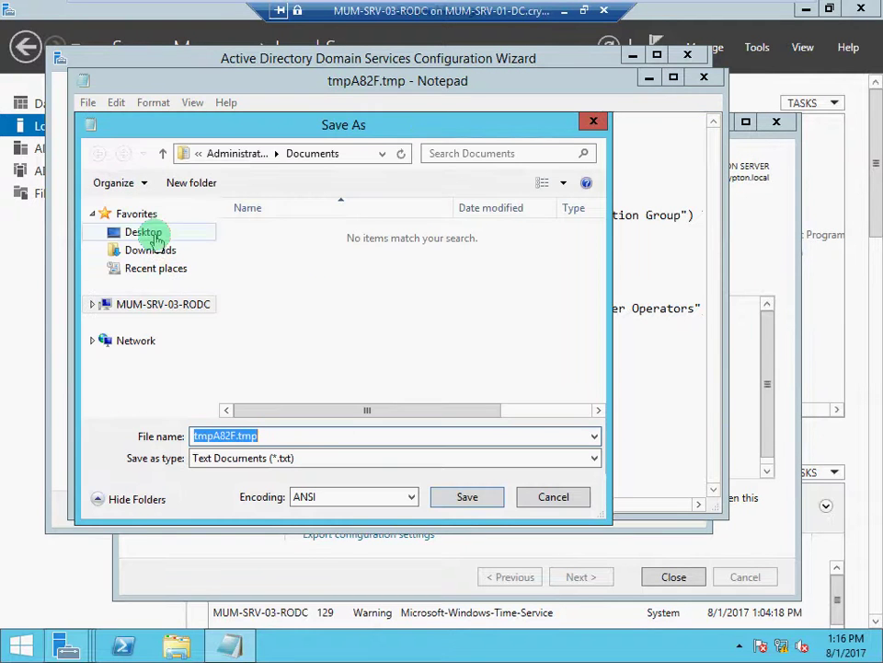
{"action": "left_click", "coordinate": [147, 233]}
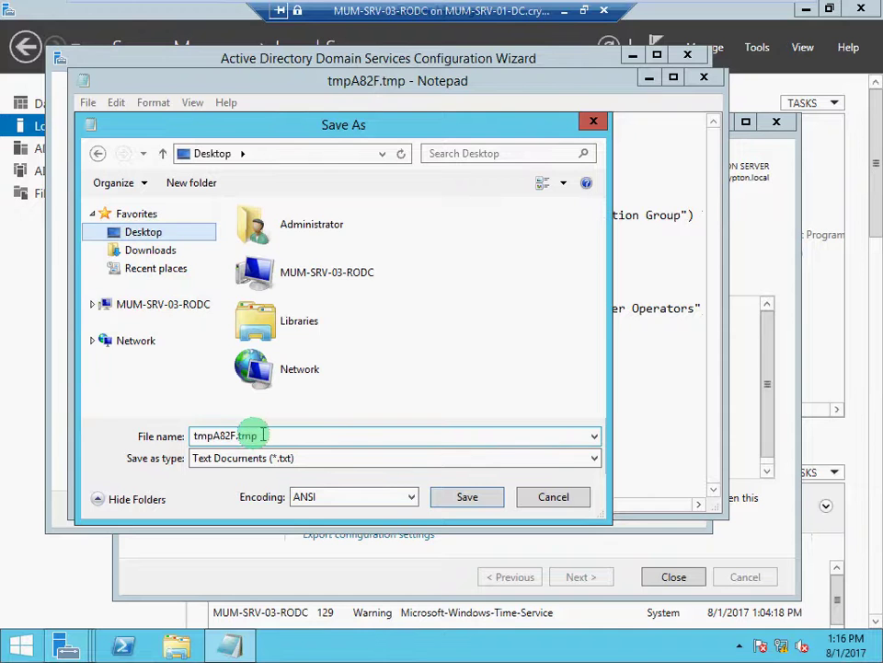
{"action": "left_click_drag", "start_coordinate": [262, 435], "coordinate": [142, 414]}
{"action": "type", "text": "ROP"}
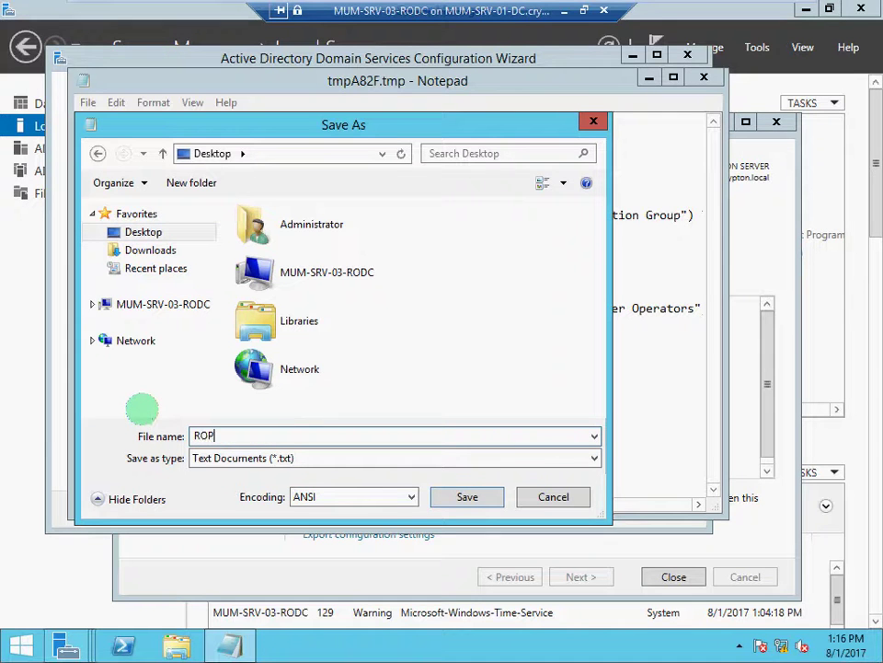
{"action": "type", "text": "DC"}
{"action": "key", "text": "BackSpace"}
{"action": "key", "text": "BackSpace"}
{"action": "key", "text": "BackSpace"}
{"action": "type", "text": "DC"}
{"action": "key", "text": "Return"}
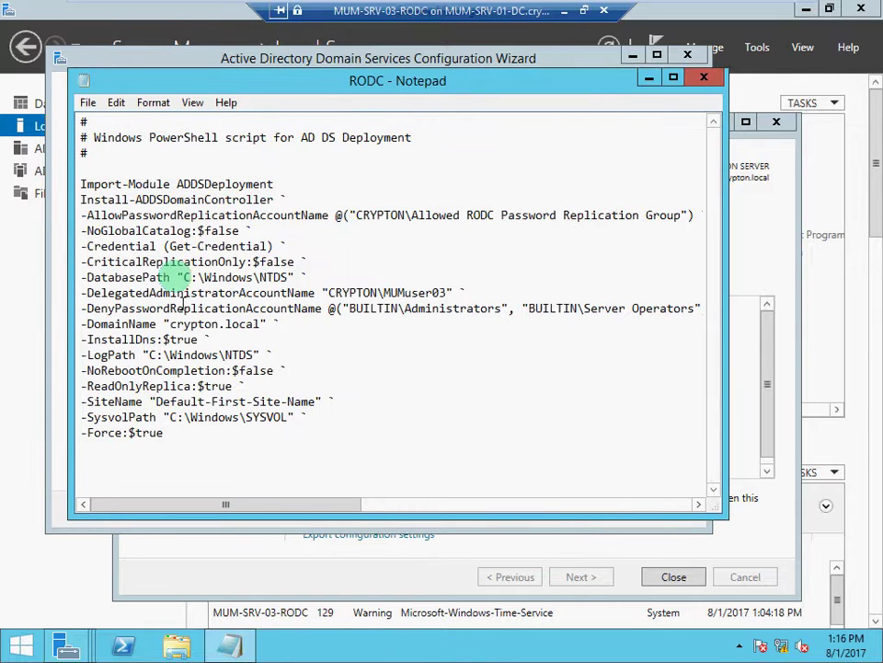
{"action": "left_click_drag", "start_coordinate": [81, 184], "coordinate": [126, 448]}
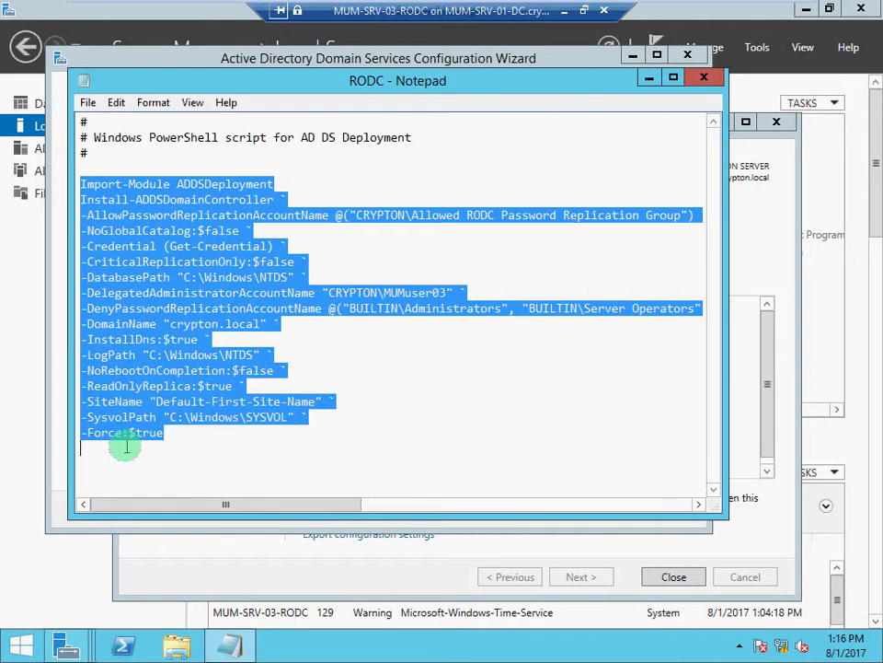
{"action": "left_click", "coordinate": [709, 79]}
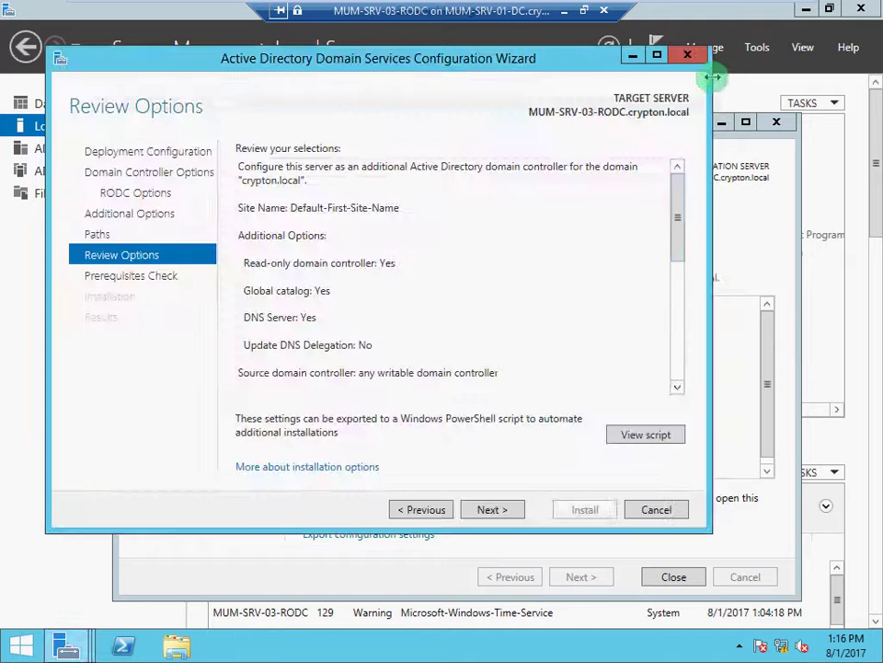
Pass the prerequisites check and install the read-only domain controller, letting the server reboot.
{"action": "left_click", "coordinate": [493, 510]}
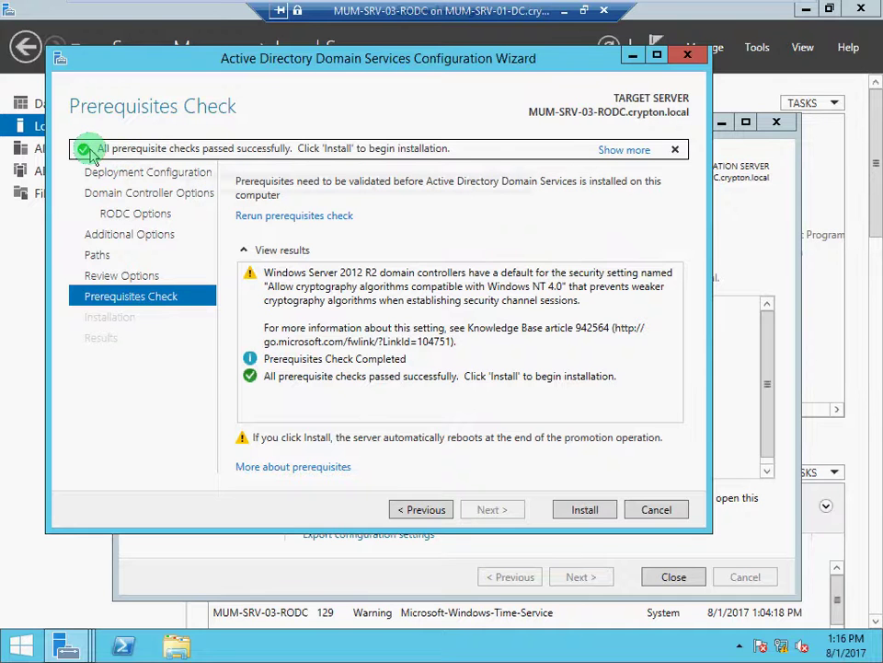
{"action": "left_click", "coordinate": [583, 510]}
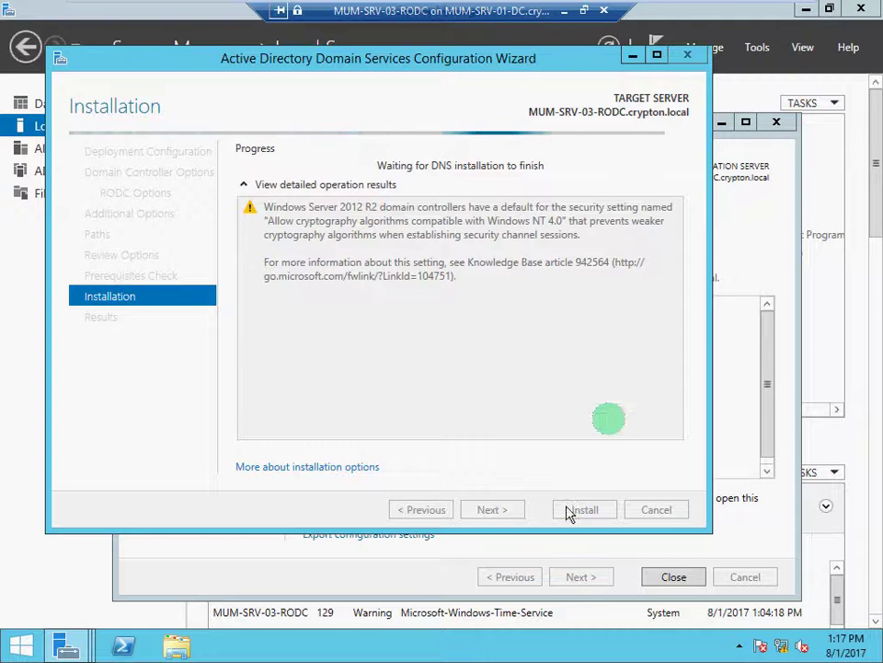
{"action": "mouse_move", "coordinate": [690, 11]}
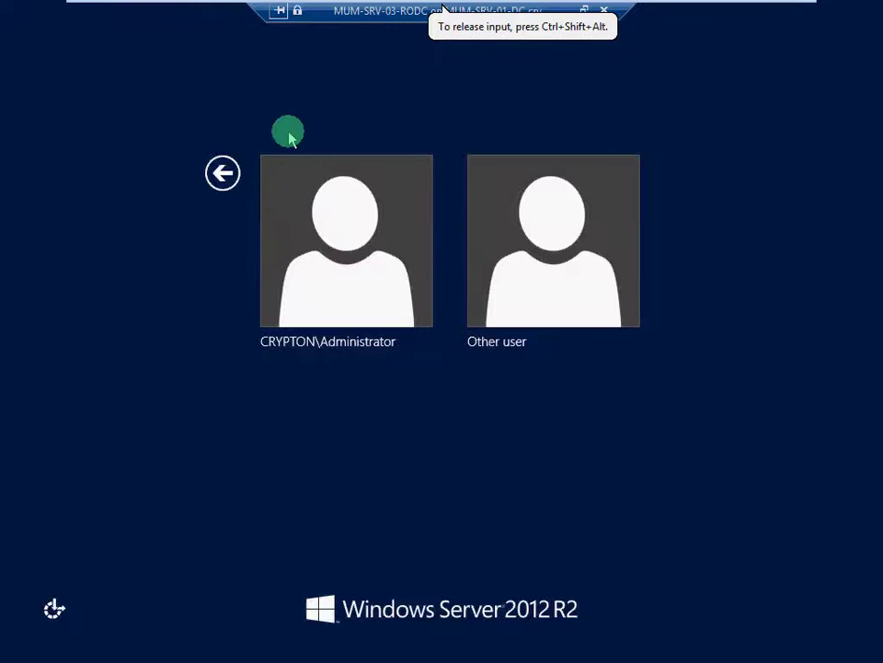
Sign in as the delegated crypton.local user through Other user, retrying after a wrong password.
{"action": "left_click", "coordinate": [529, 299]}
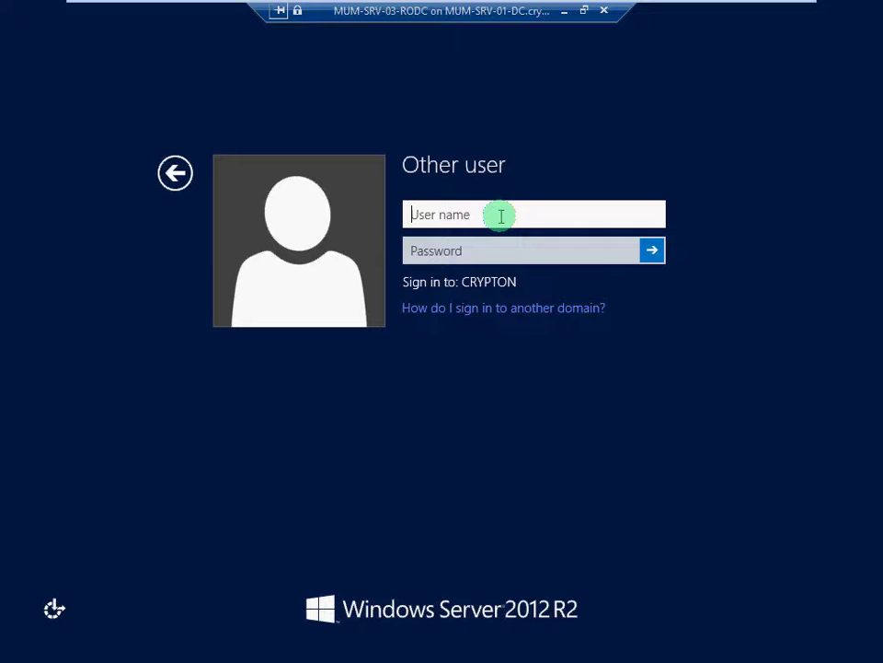
{"action": "type", "text": "mumuser"}
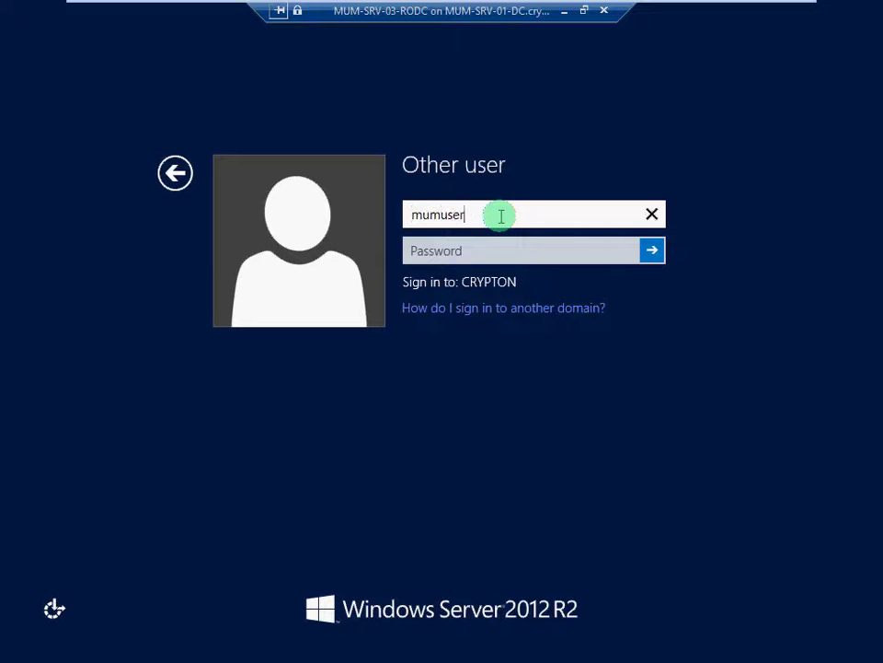
{"action": "type", "text": "03@"}
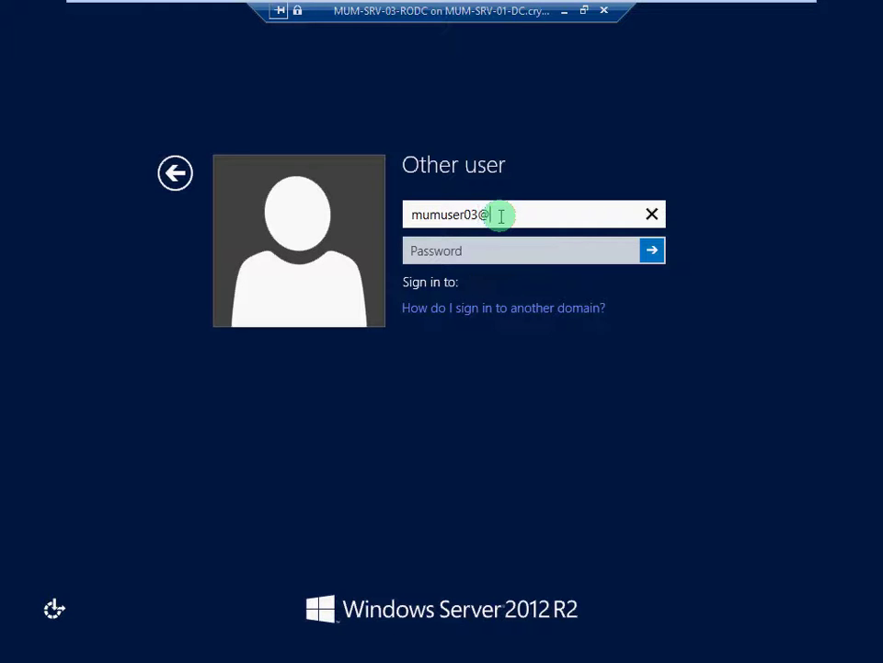
{"action": "type", "text": "cryptomn"}
{"action": "key", "text": "BackSpace"}
{"action": "key", "text": "BackSpace"}
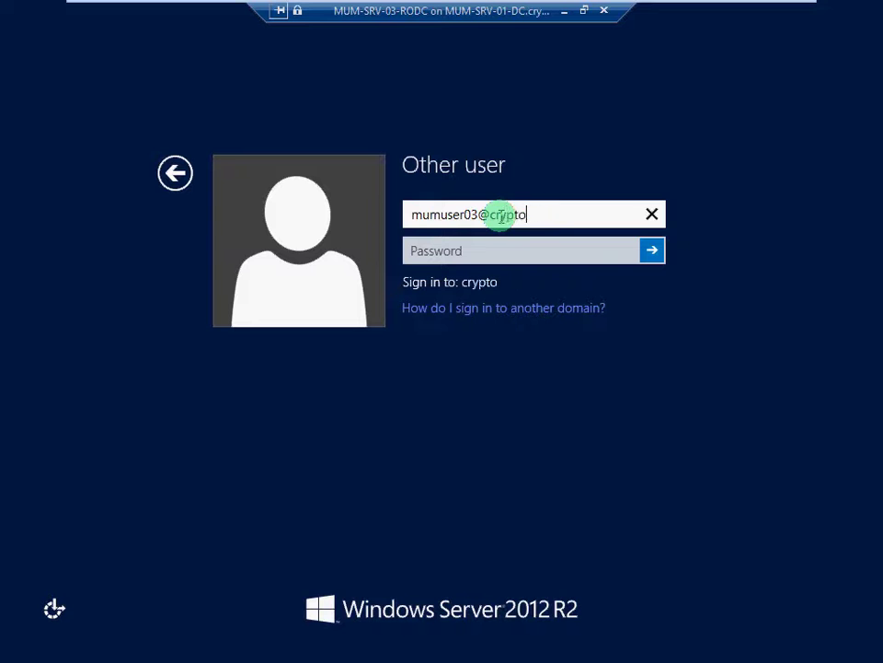
{"action": "type", "text": "n.local"}
{"action": "key", "text": "Tab"}
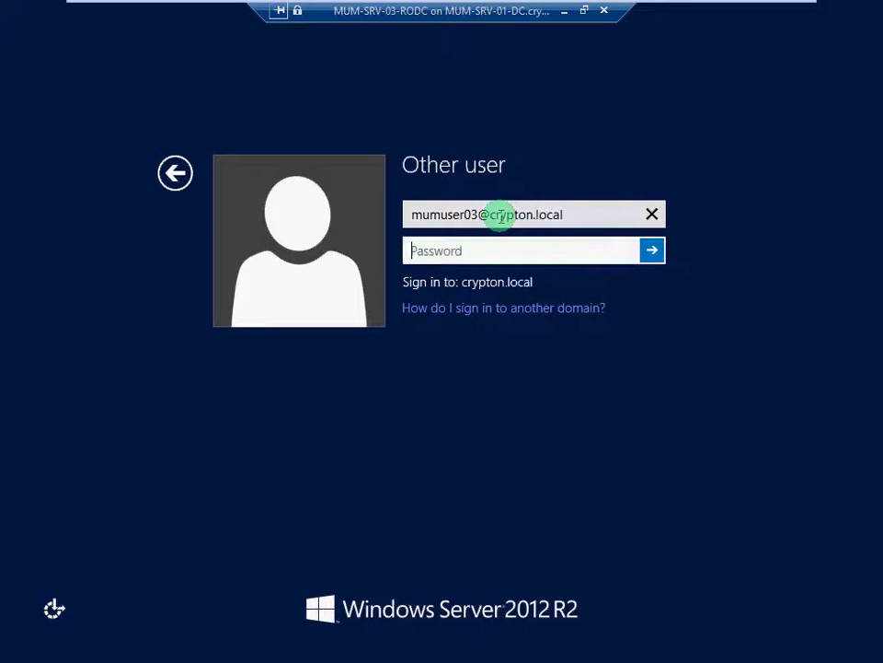
{"action": "type", "text": "****"}
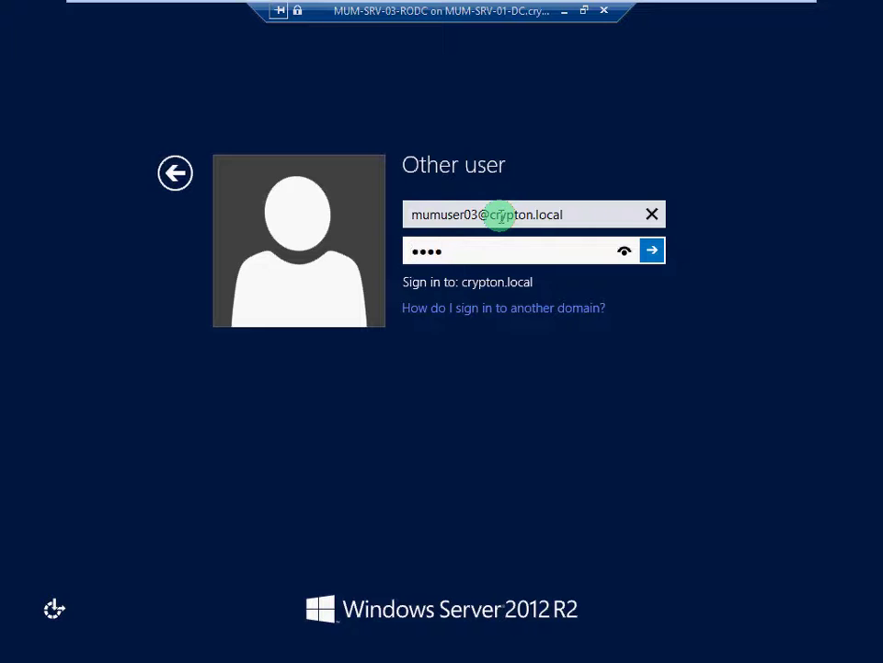
{"action": "type", "text": "******"}
{"action": "key", "text": "BackSpace"}
{"action": "key", "text": "Return"}
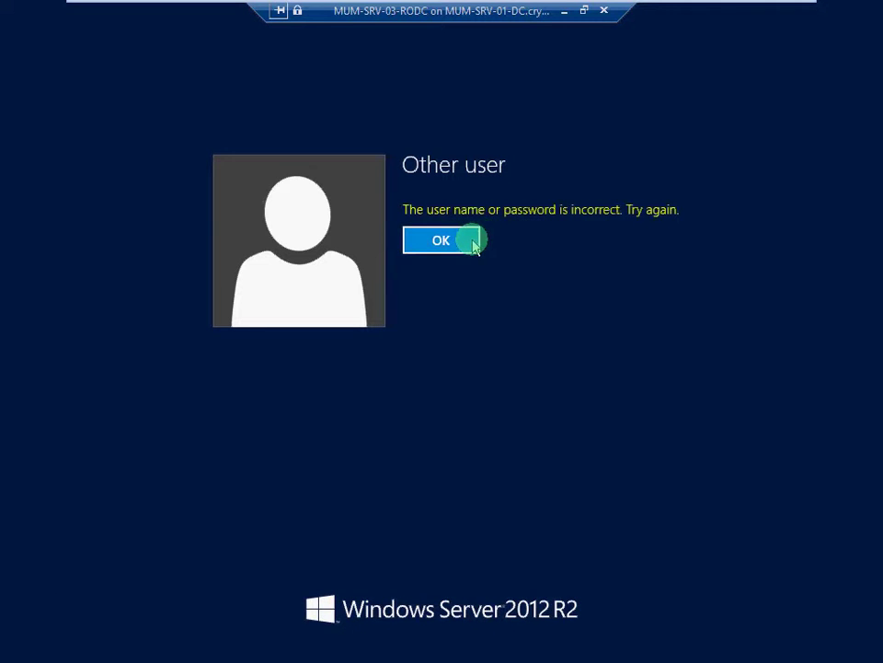
{"action": "left_click", "coordinate": [442, 240]}
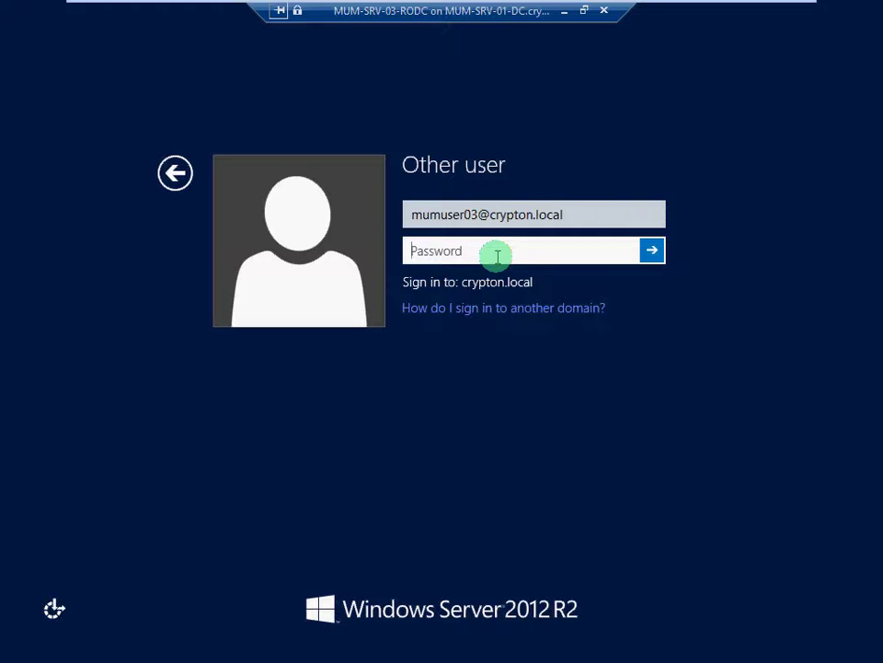
{"action": "type", "text": "********"}
{"action": "key", "text": "Return"}
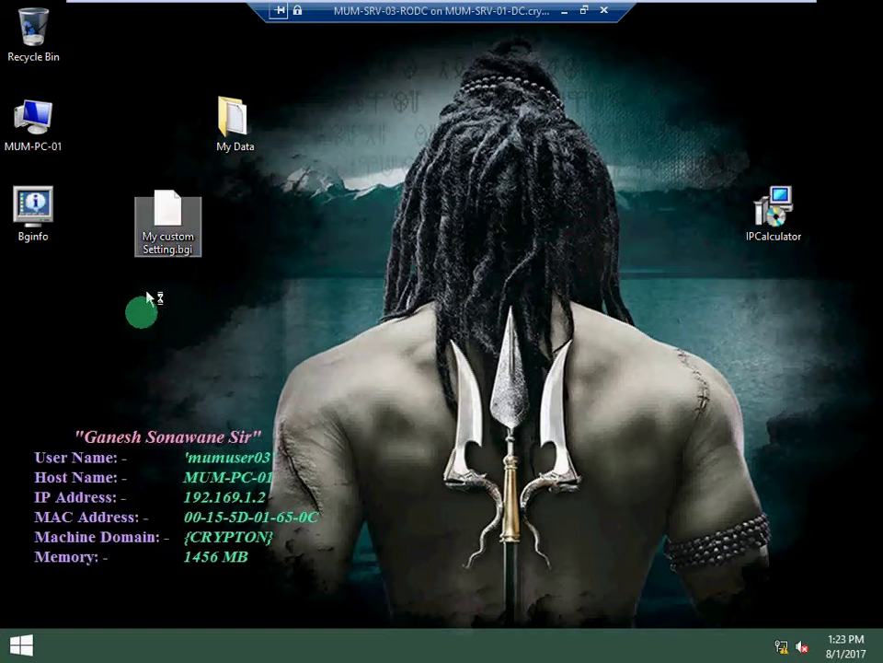
Apply the My custom Setting.bgi BGInfo overlay showing MUM-SRV-03-RODC, 192.169.1.113 and 1024 MB memory.
{"action": "double_click", "coordinate": [42, 218]}
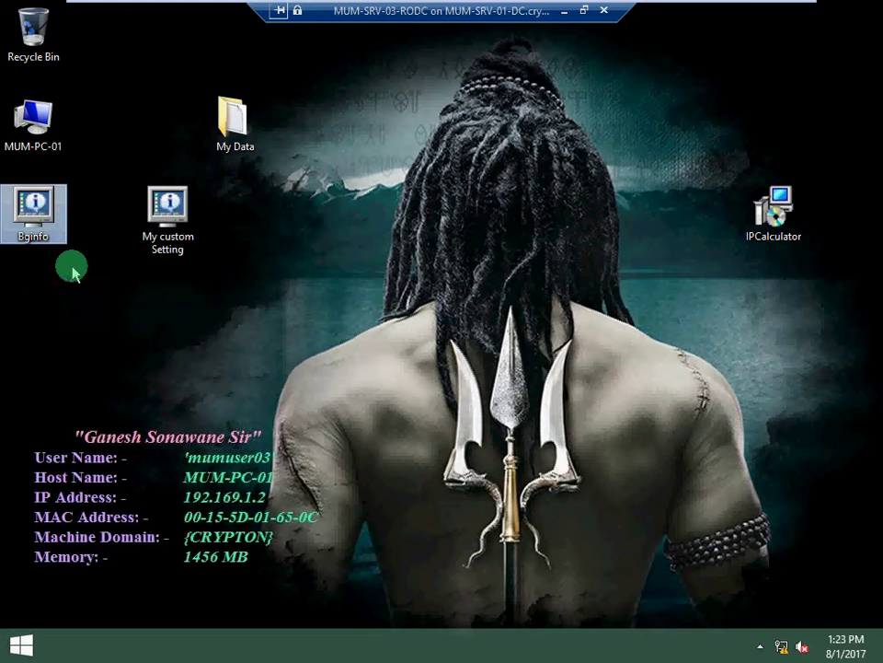
{"action": "left_click", "coordinate": [78, 271]}
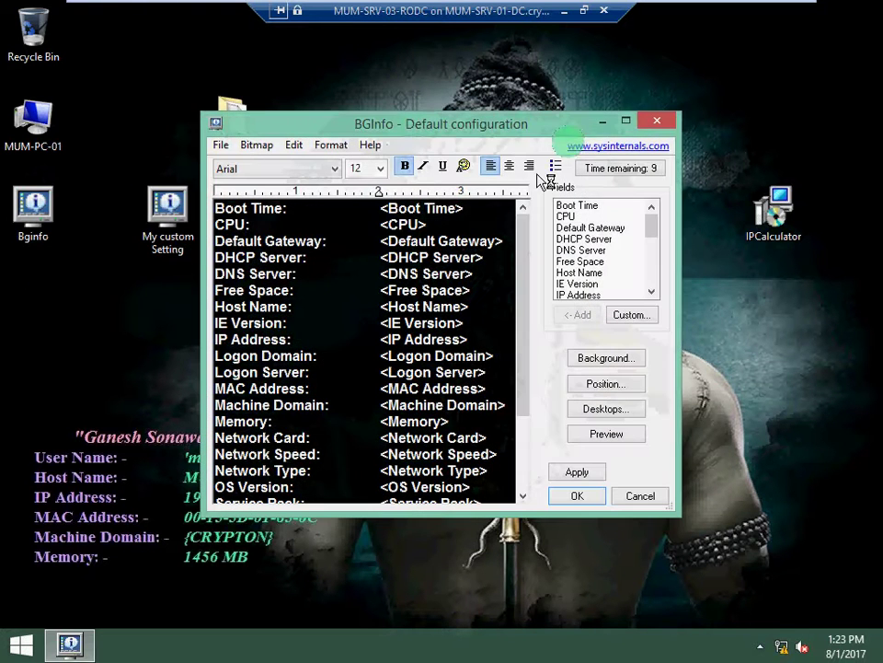
{"action": "left_click", "coordinate": [656, 123]}
{"action": "left_click", "coordinate": [269, 200]}
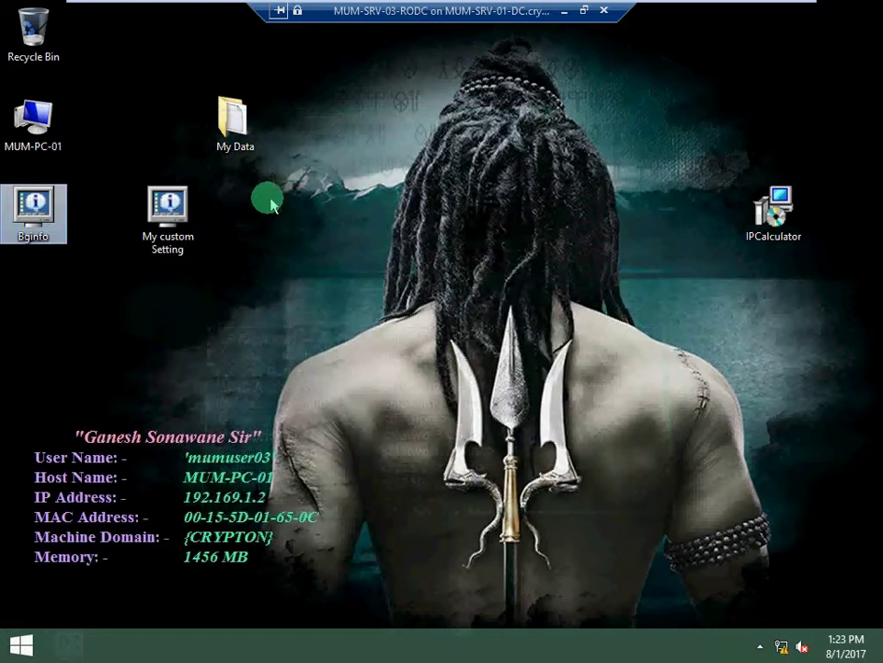
{"action": "double_click", "coordinate": [170, 215]}
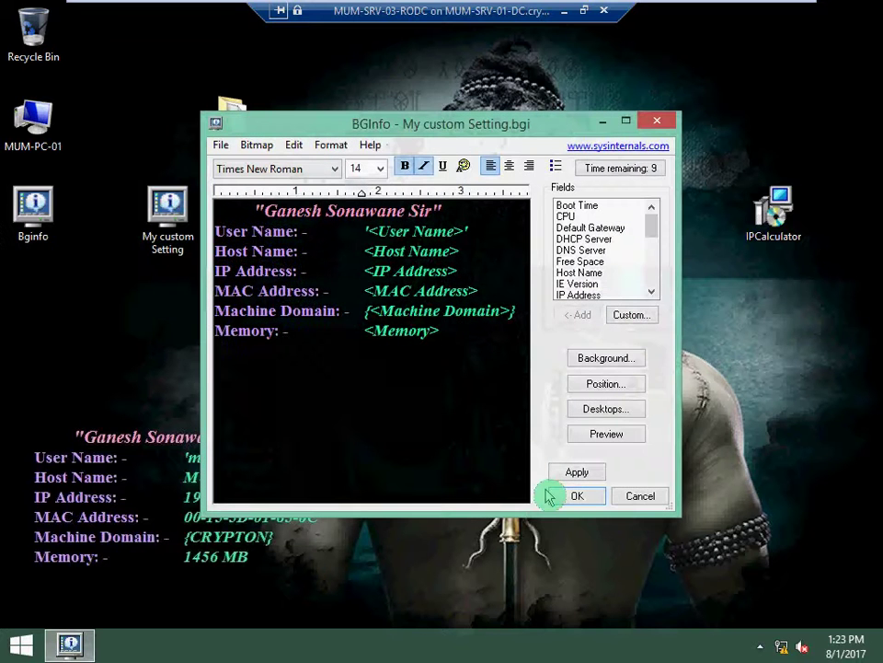
{"action": "left_click", "coordinate": [575, 495]}
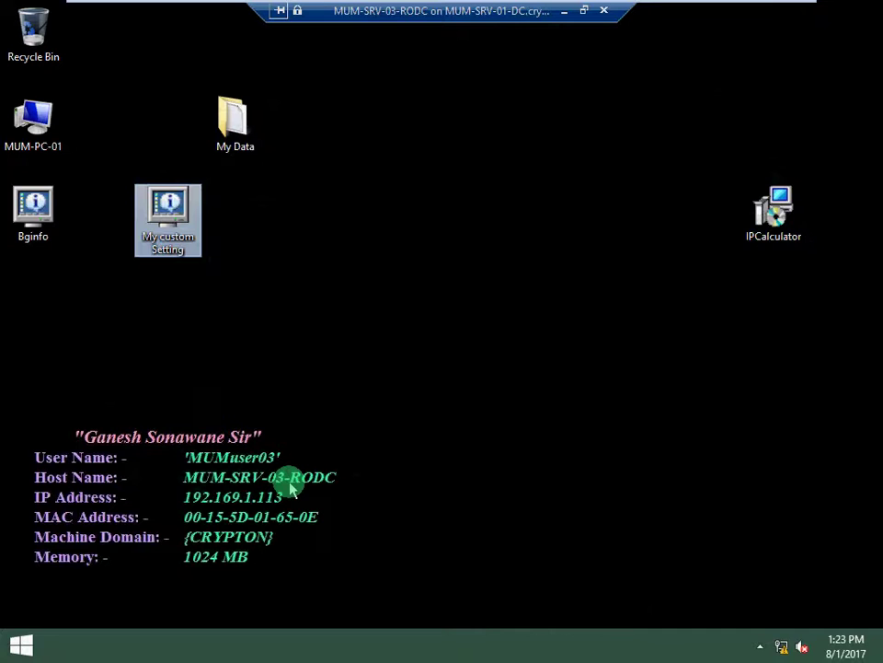
{"action": "left_click", "coordinate": [20, 644]}
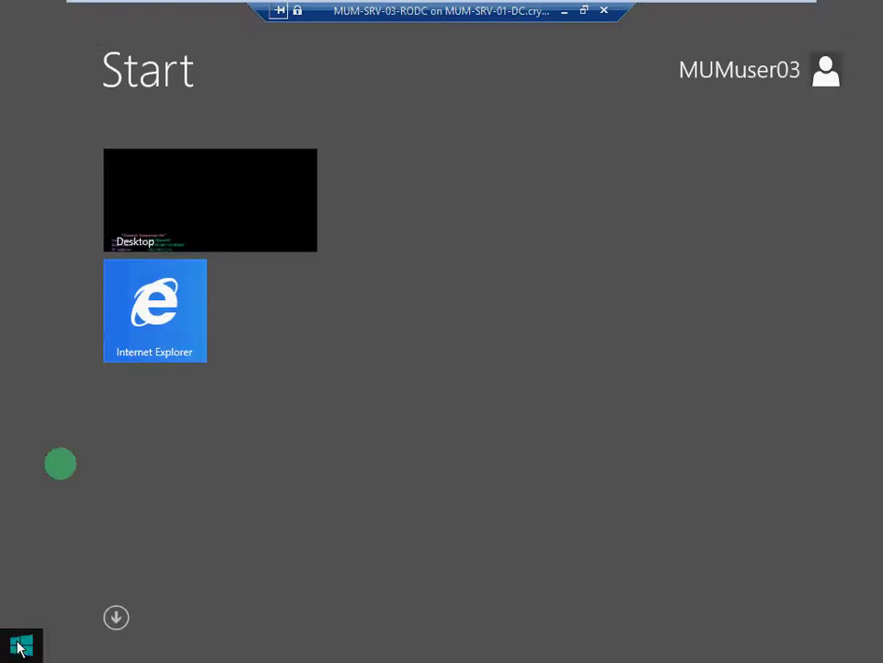
{"action": "left_click", "coordinate": [201, 233]}
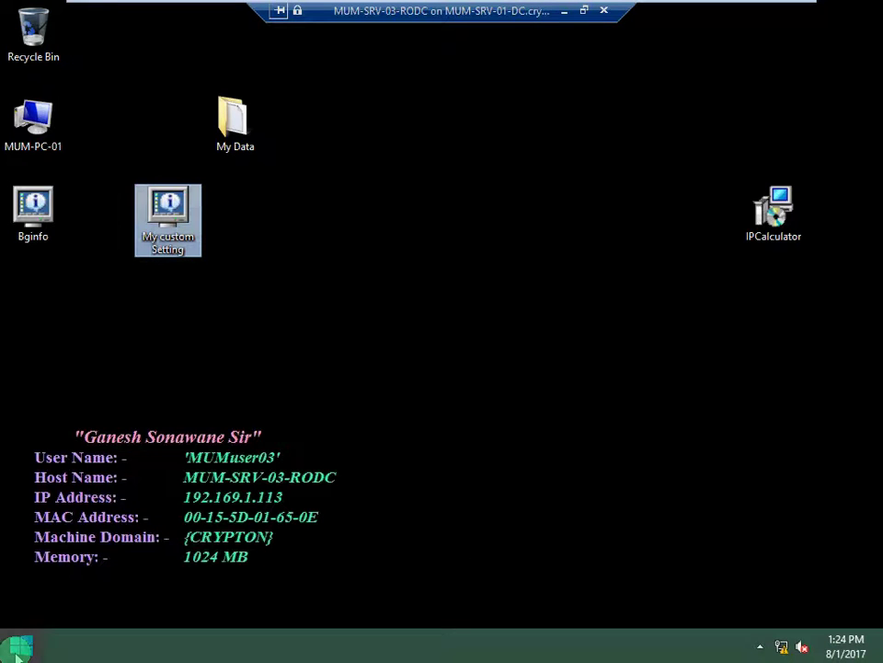
Browse the Start screen's full Apps list, then return to the Start tiles.
{"action": "left_click", "coordinate": [18, 650]}
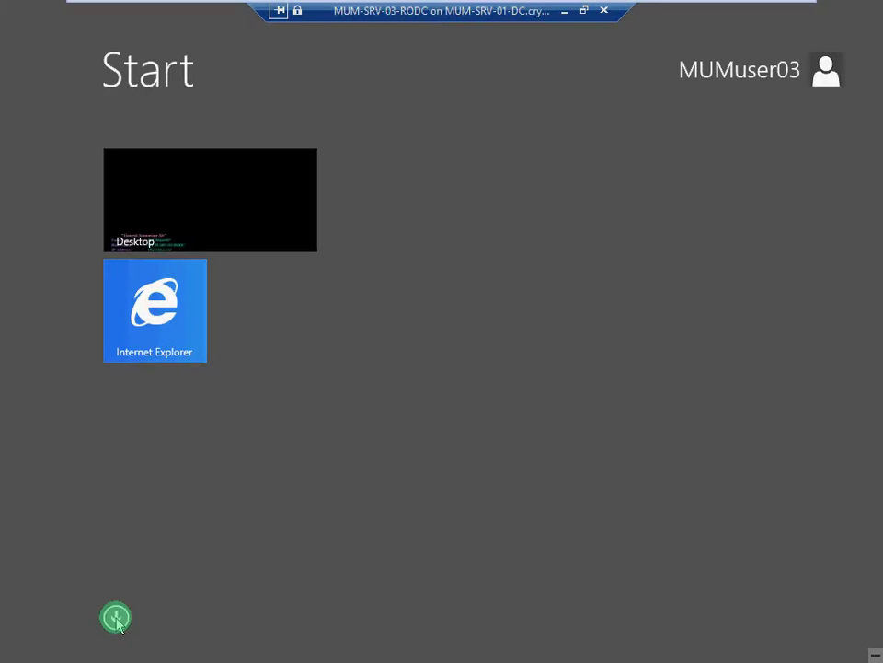
{"action": "left_click", "coordinate": [116, 618]}
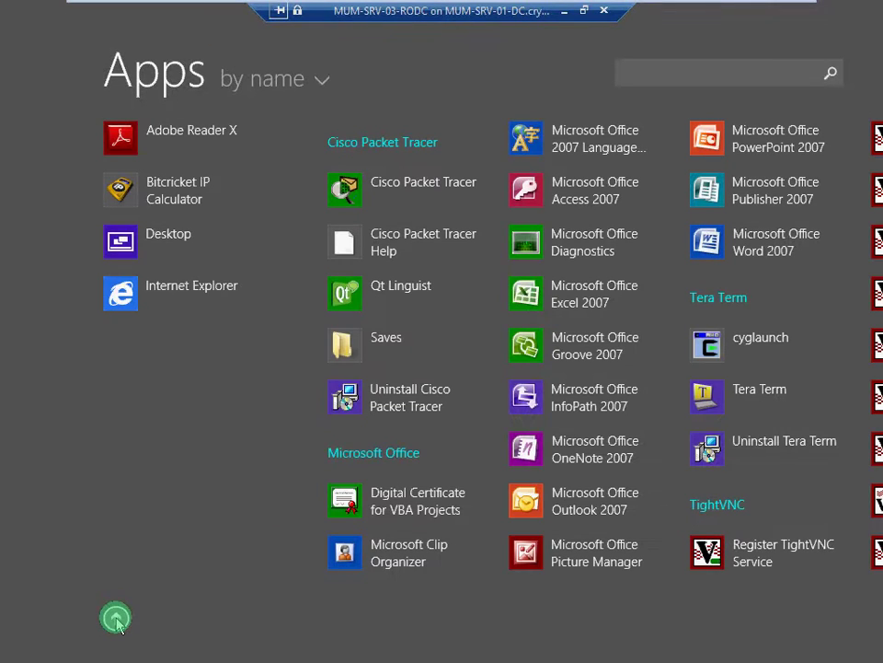
{"action": "left_click_drag", "start_coordinate": [207, 655], "coordinate": [78, 638]}
{"action": "left_click", "coordinate": [114, 621]}
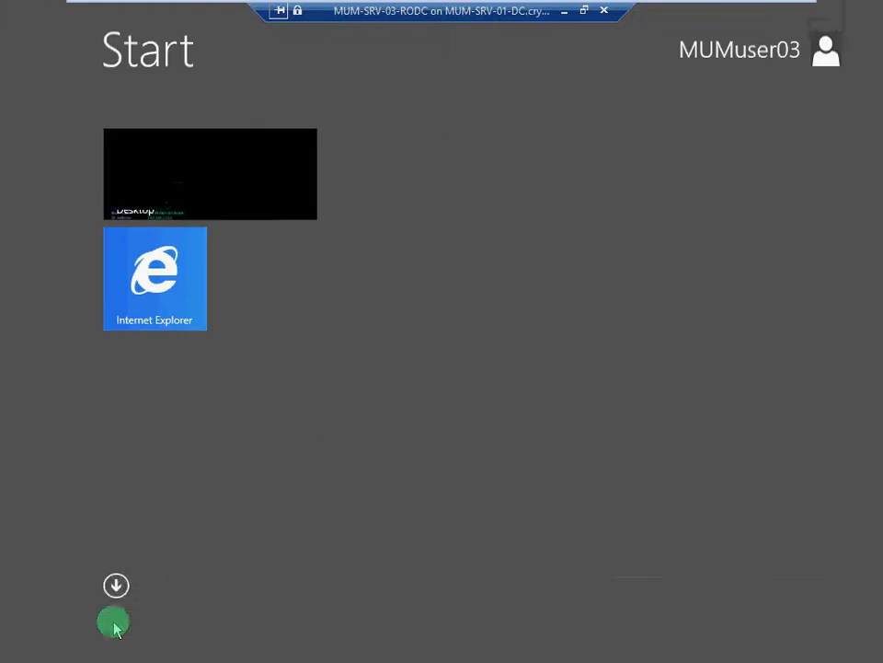
Pin Server Manager to the taskbar and view MUM-SRV-03-RODC's Local Server properties.
{"action": "left_click", "coordinate": [208, 232]}
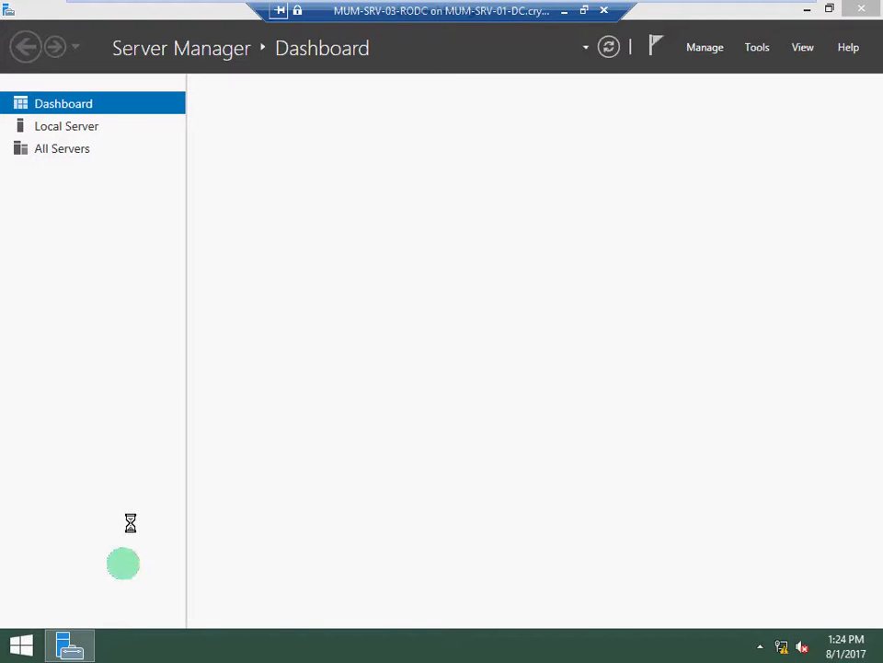
{"action": "mouse_move", "coordinate": [83, 650]}
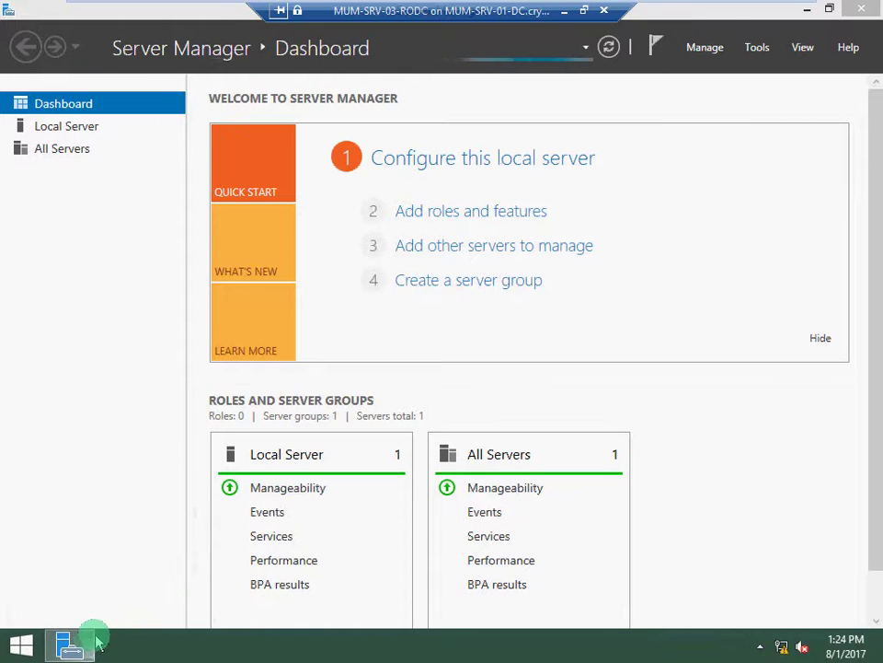
{"action": "right_click", "coordinate": [92, 644]}
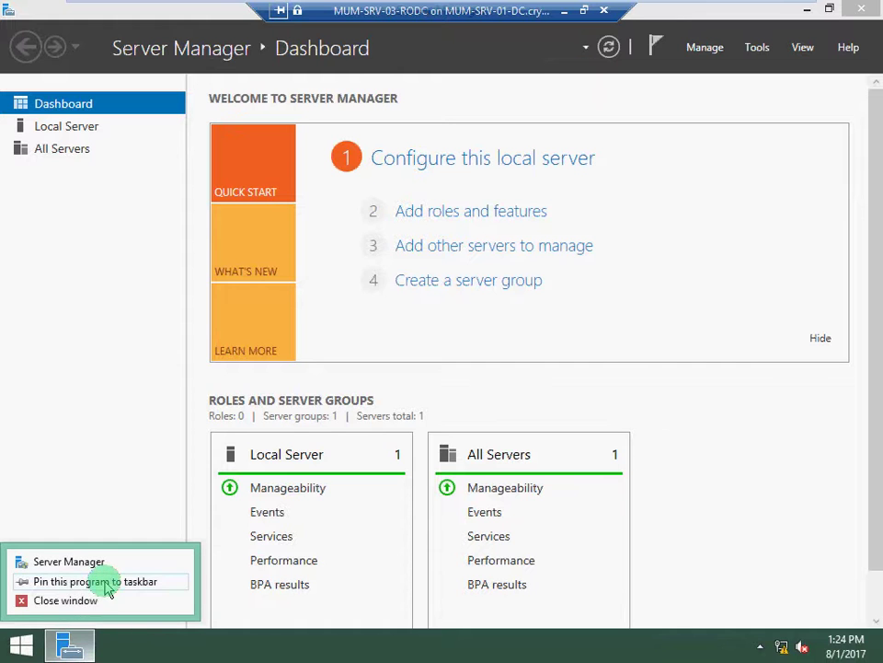
{"action": "left_click", "coordinate": [109, 589]}
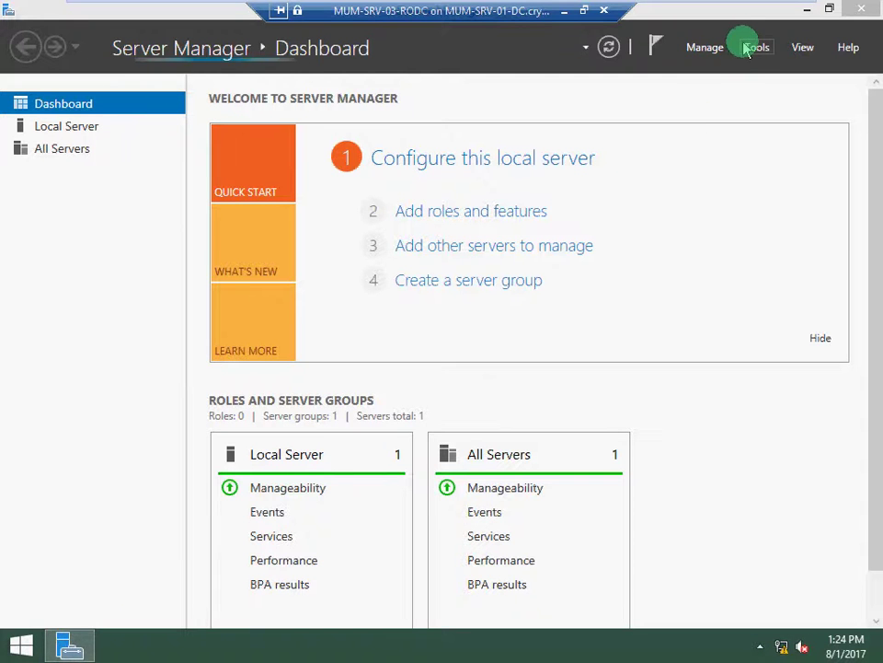
{"action": "left_click", "coordinate": [92, 127]}
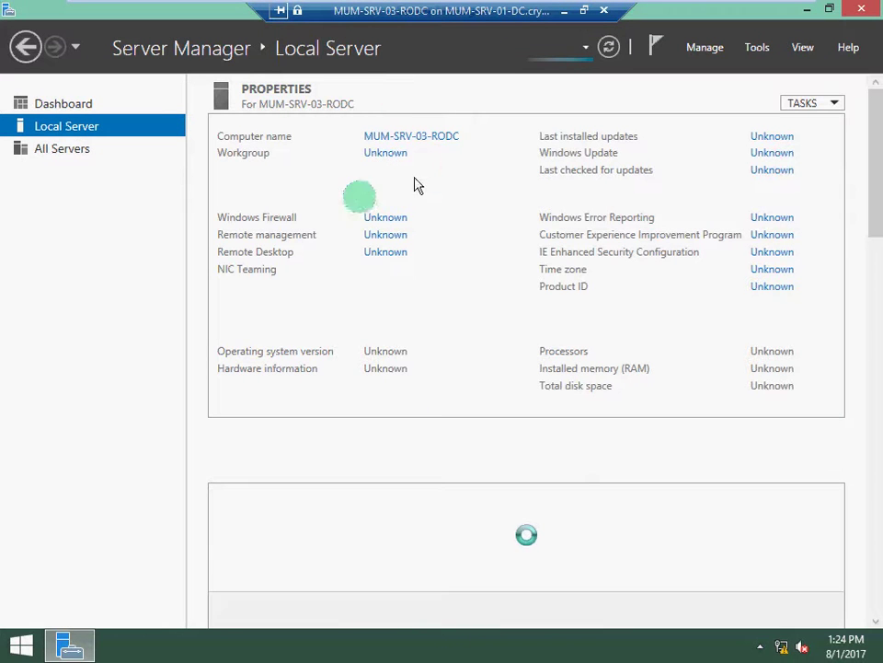
{"action": "left_click", "coordinate": [758, 47]}
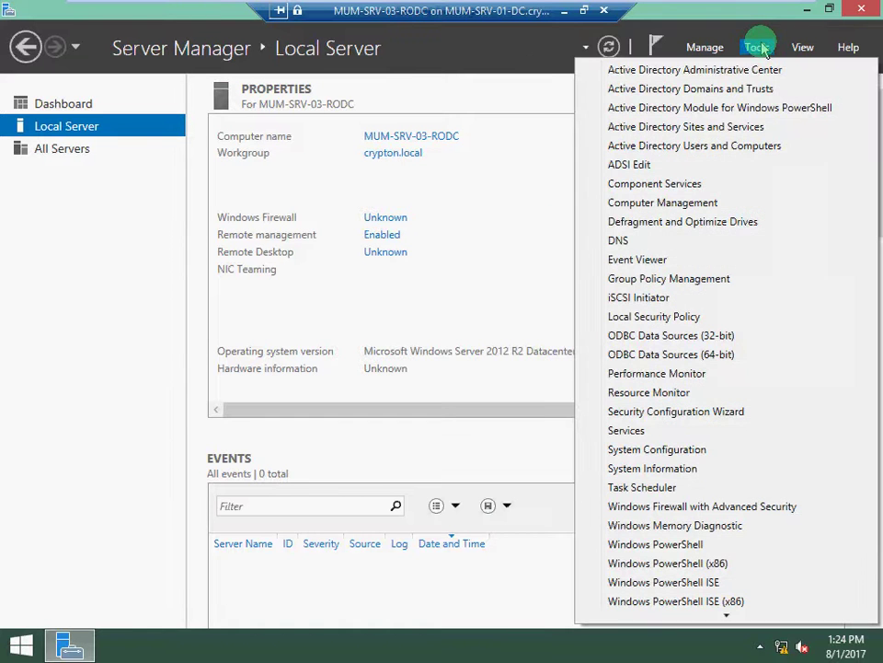
In Active Directory Users and Computers, open crypton.local's Computers container listing MUM-PC-01 and MUM-PC-02.
{"action": "left_click", "coordinate": [723, 151]}
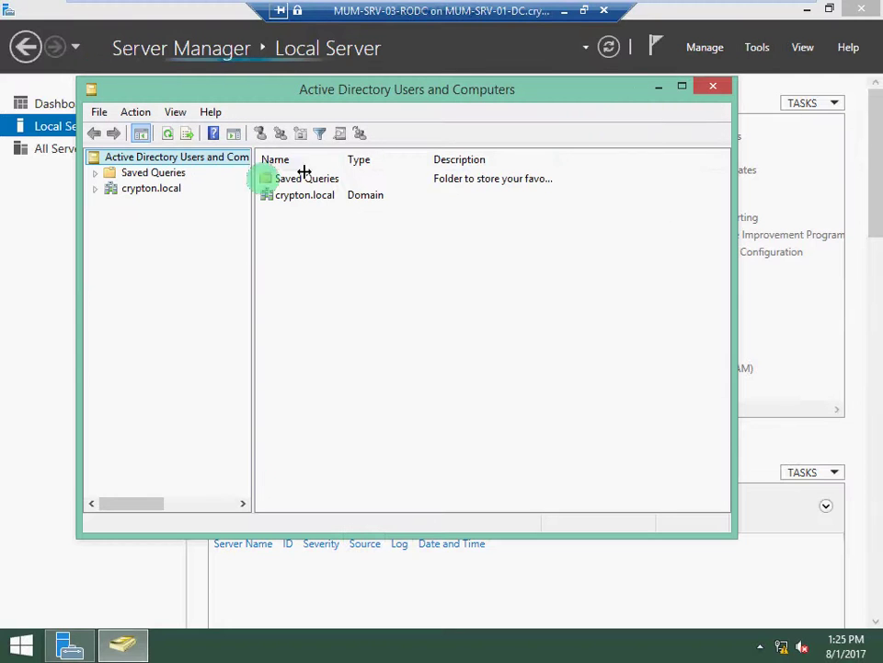
{"action": "left_click", "coordinate": [96, 188]}
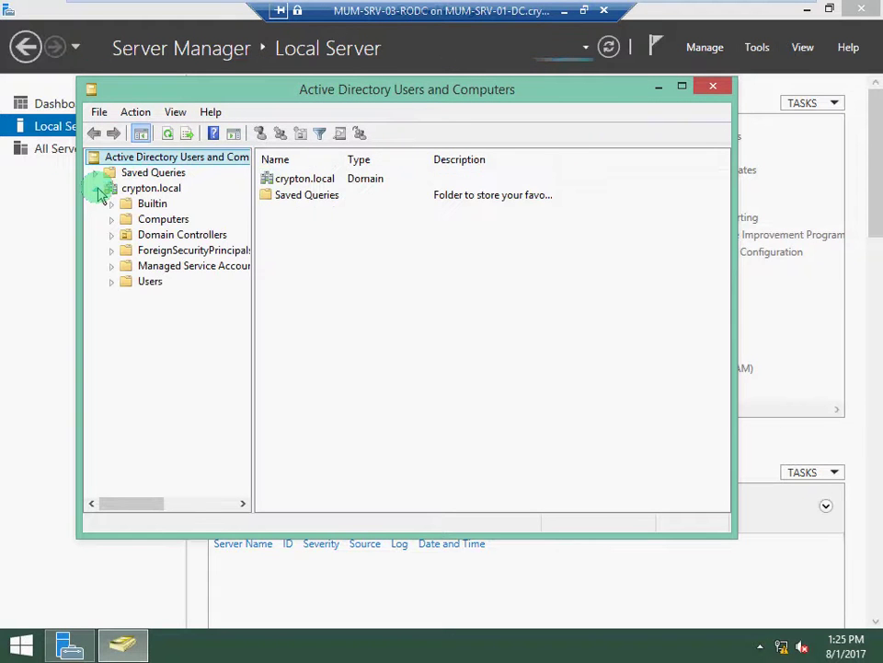
{"action": "left_click", "coordinate": [162, 221]}
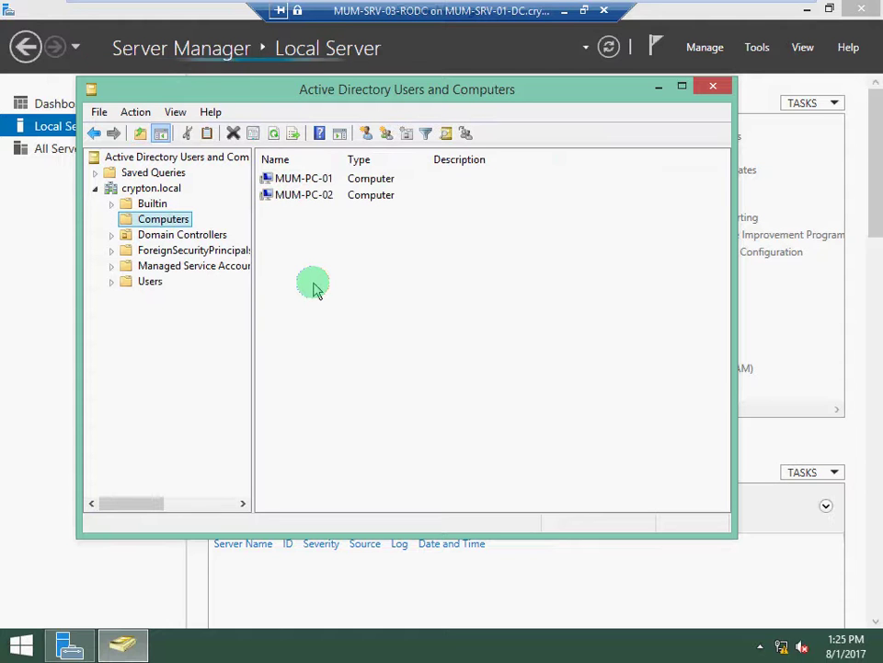
{"action": "left_click", "coordinate": [313, 290]}
{"action": "right_click", "coordinate": [312, 282]}
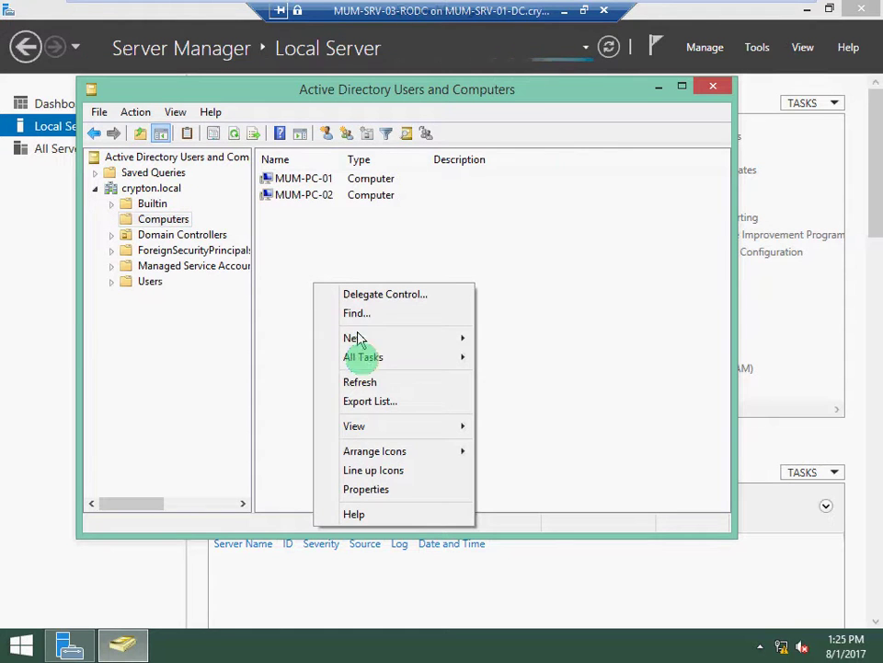
Try creating user demouser01 with a never-expiring password; dismiss the resulting Access is denied error.
{"action": "mouse_move", "coordinate": [375, 339]}
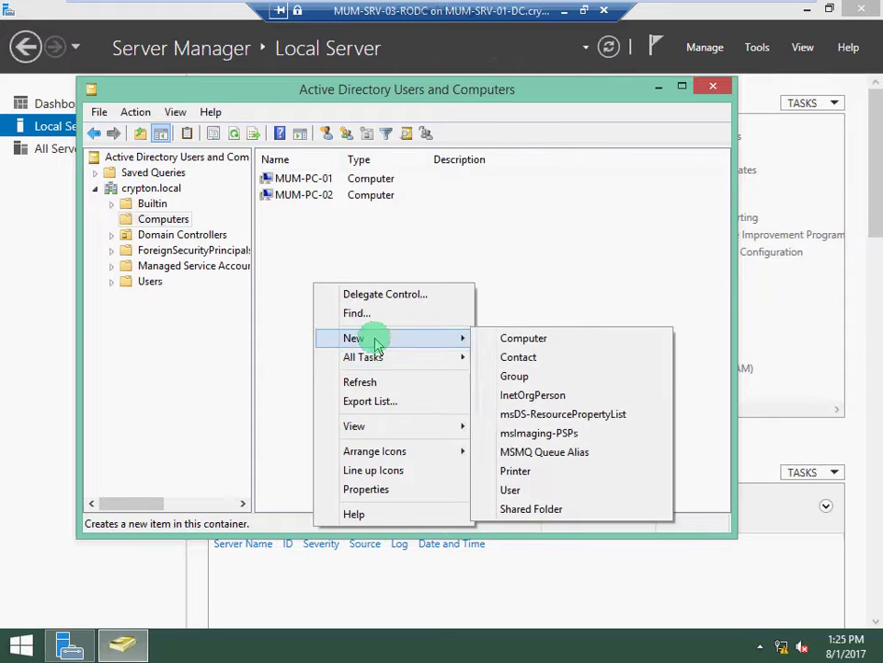
{"action": "left_click", "coordinate": [498, 497]}
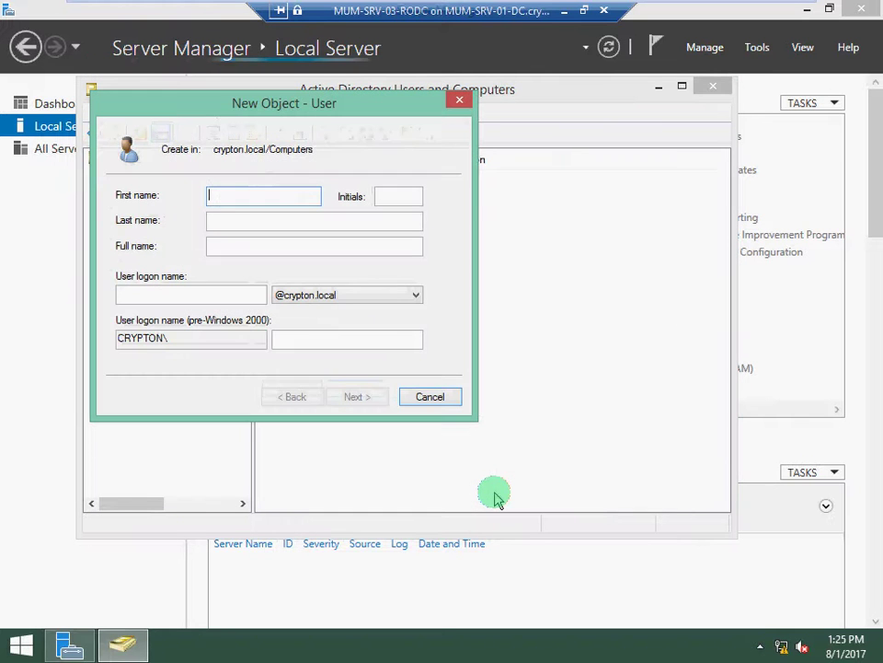
{"action": "type", "text": "d"}
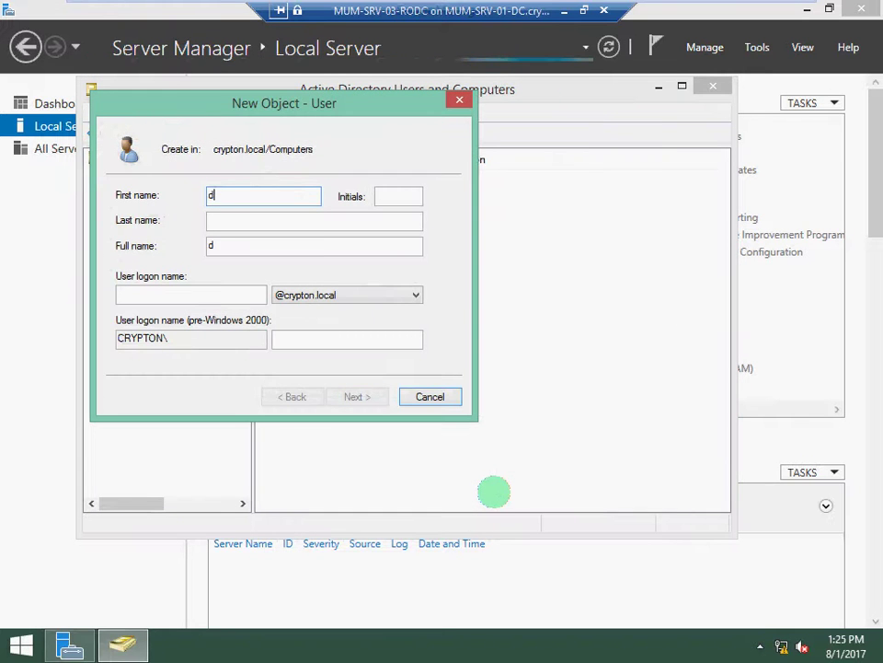
{"action": "type", "text": "emouser01"}
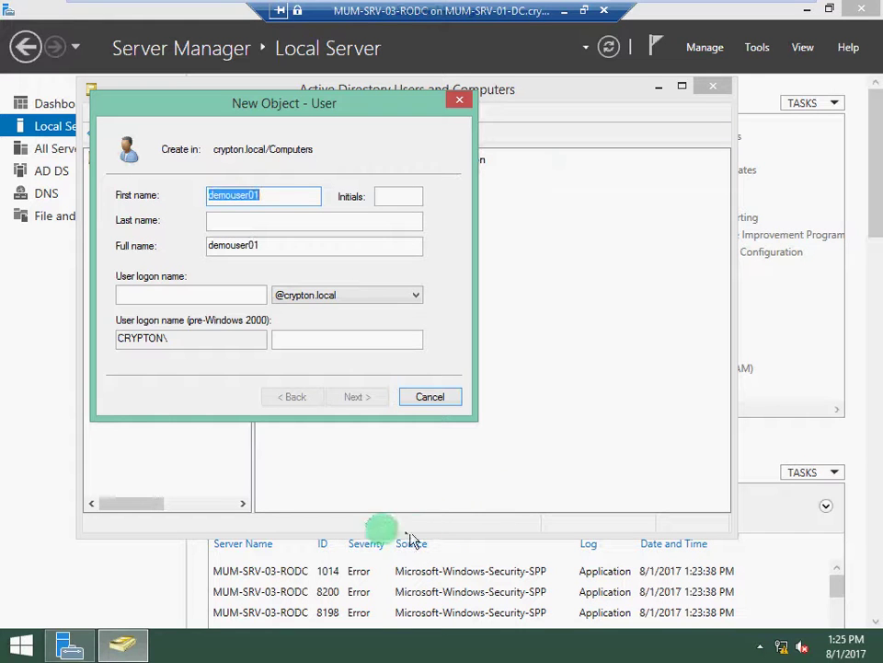
{"action": "left_click", "coordinate": [221, 296]}
{"action": "type", "text": "demouser01"}
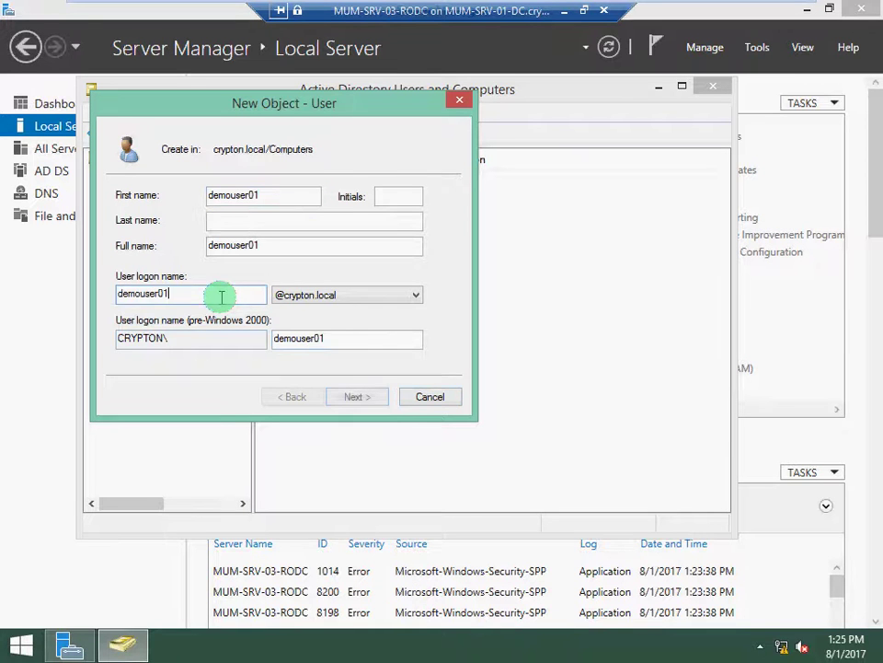
{"action": "left_click", "coordinate": [363, 397]}
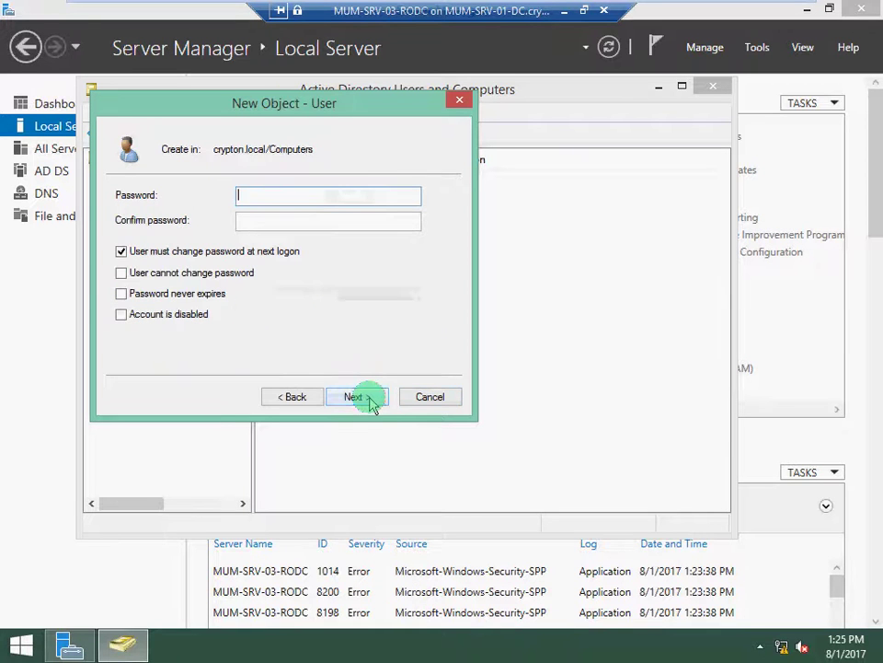
{"action": "left_click", "coordinate": [123, 294]}
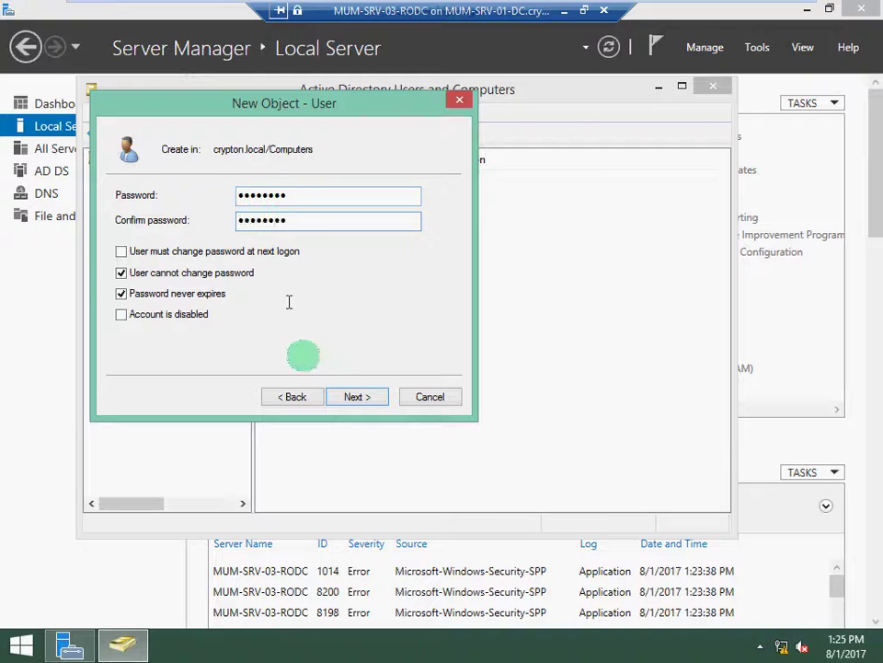
{"action": "left_click", "coordinate": [344, 396]}
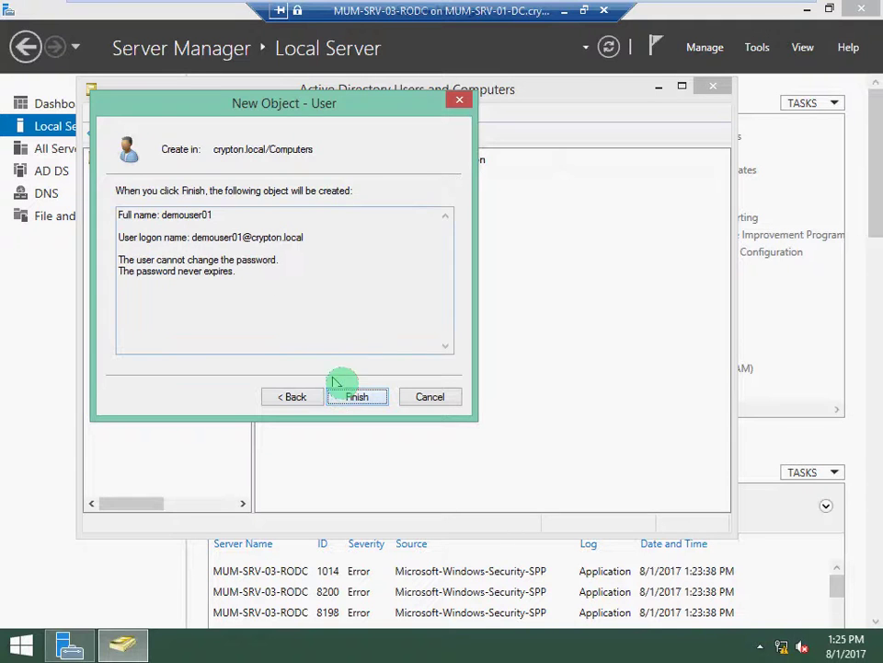
{"action": "left_click", "coordinate": [359, 396]}
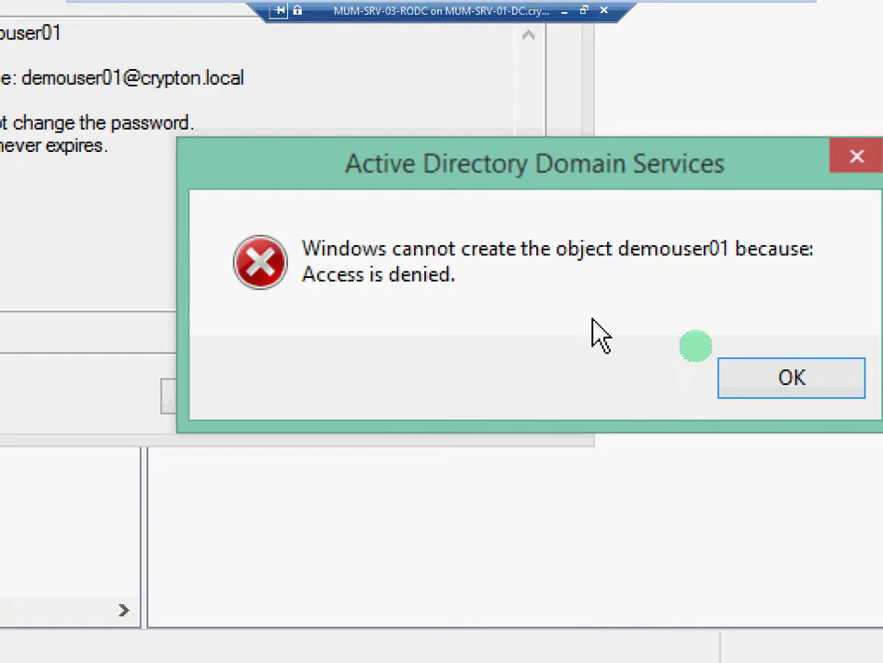
{"action": "left_click", "coordinate": [747, 379]}
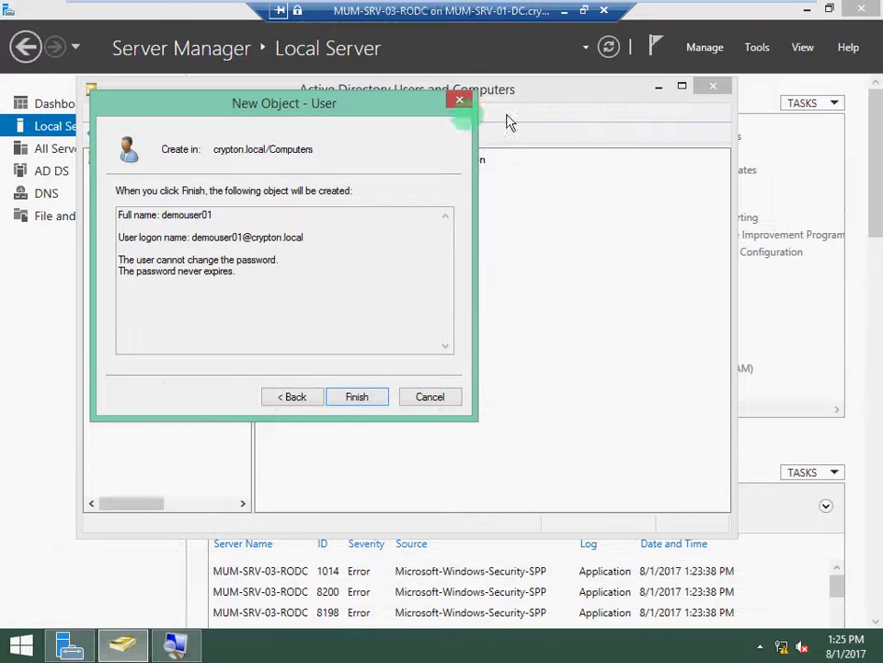
{"action": "left_click", "coordinate": [460, 102]}
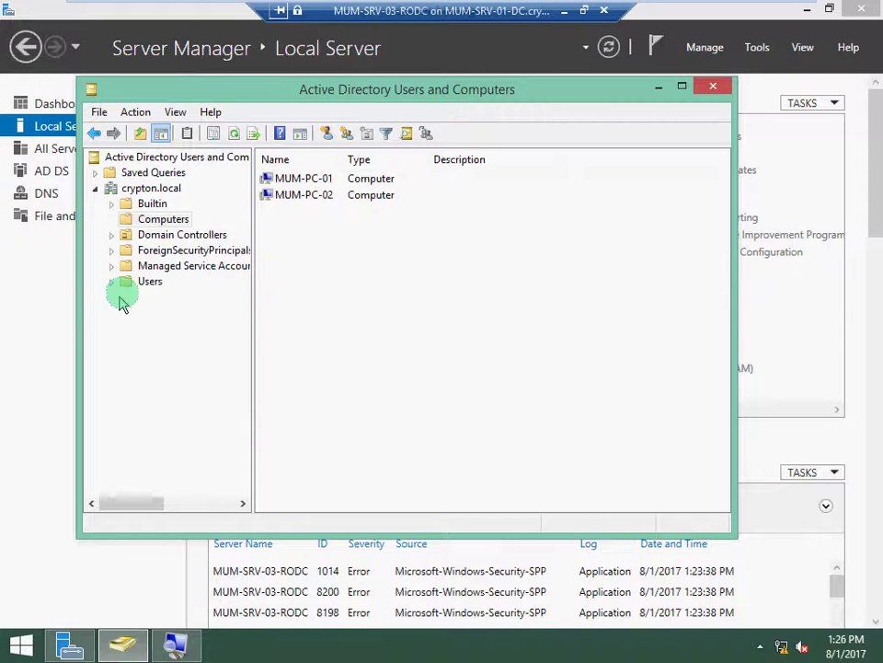
Switch between the Users and Computers containers, scrolling the Users list showing MUMuser01 through MUMuser04.
{"action": "left_click", "coordinate": [147, 280]}
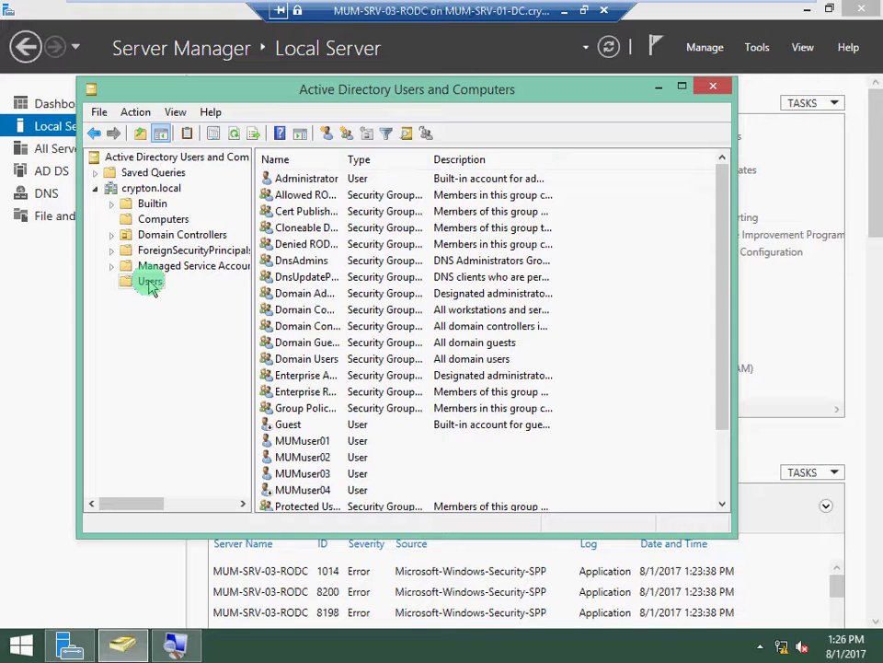
{"action": "left_click", "coordinate": [158, 219]}
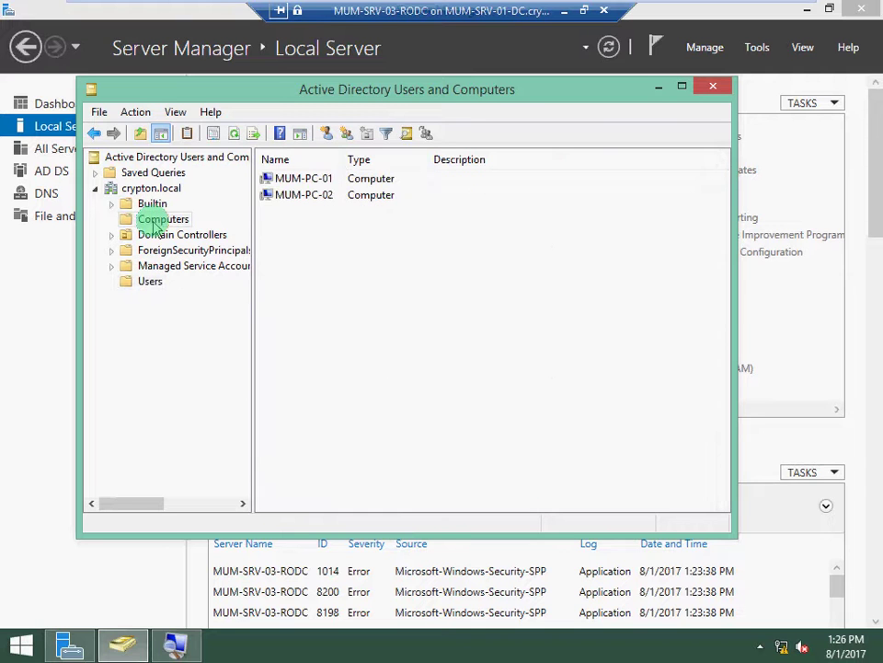
{"action": "left_click", "coordinate": [149, 281]}
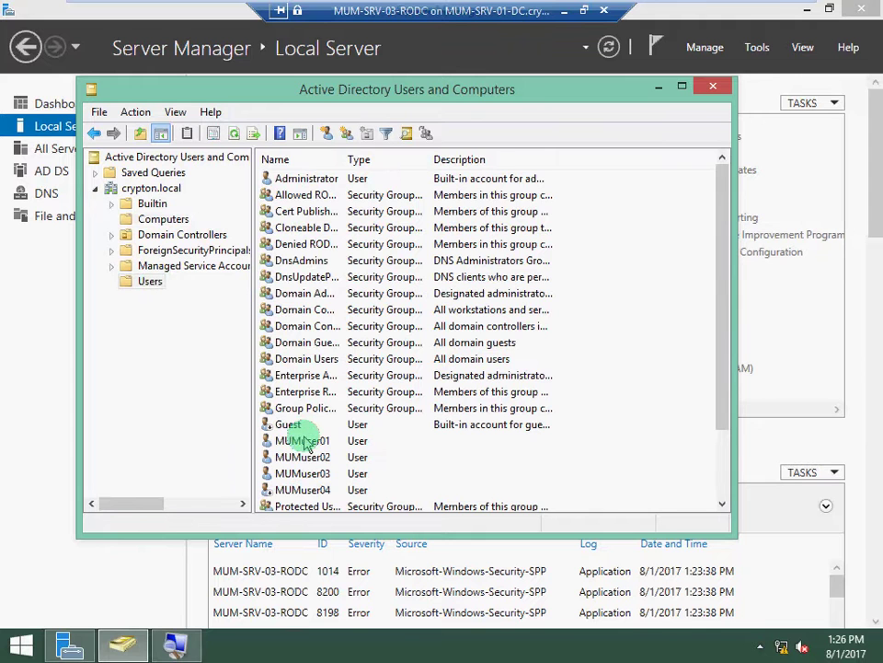
{"action": "scroll", "coordinate": [285, 433], "scroll_direction": "down", "scroll_amount": 2}
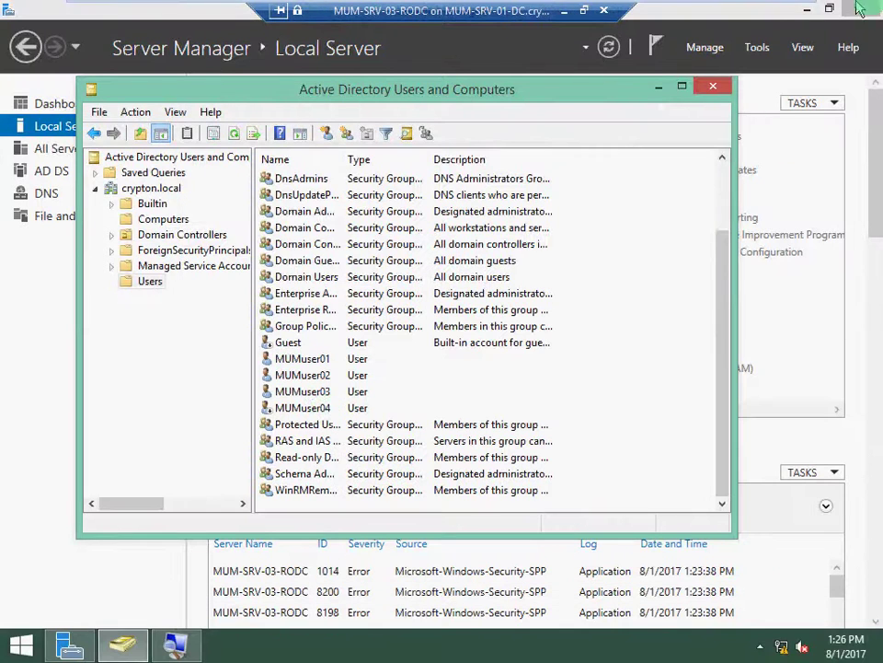
Review the crypton.local zone records in DNS Manager, including MUM-SRV-03-RODC at 192.169.1.113, then close it.
{"action": "left_click", "coordinate": [717, 86]}
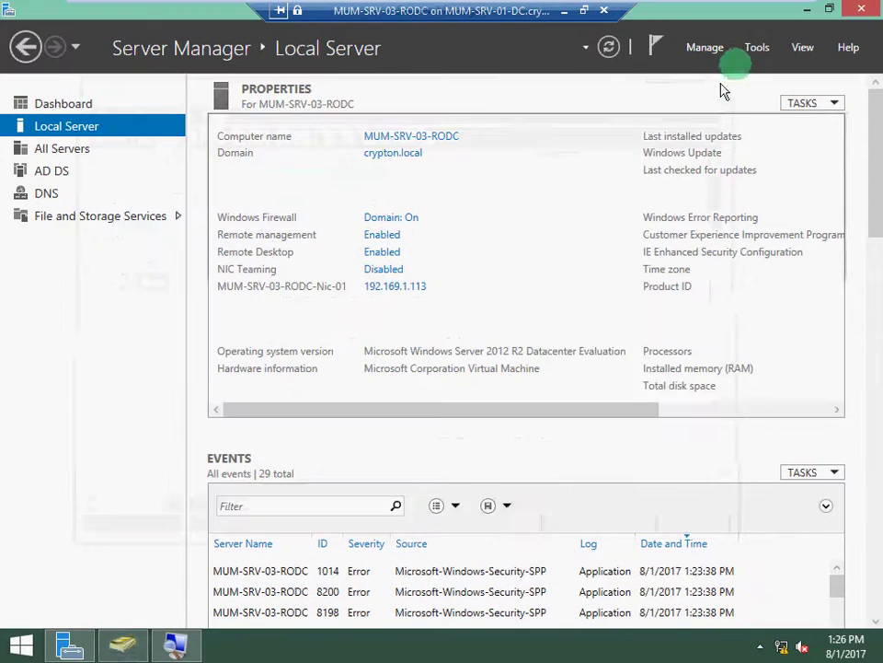
{"action": "left_click", "coordinate": [767, 49]}
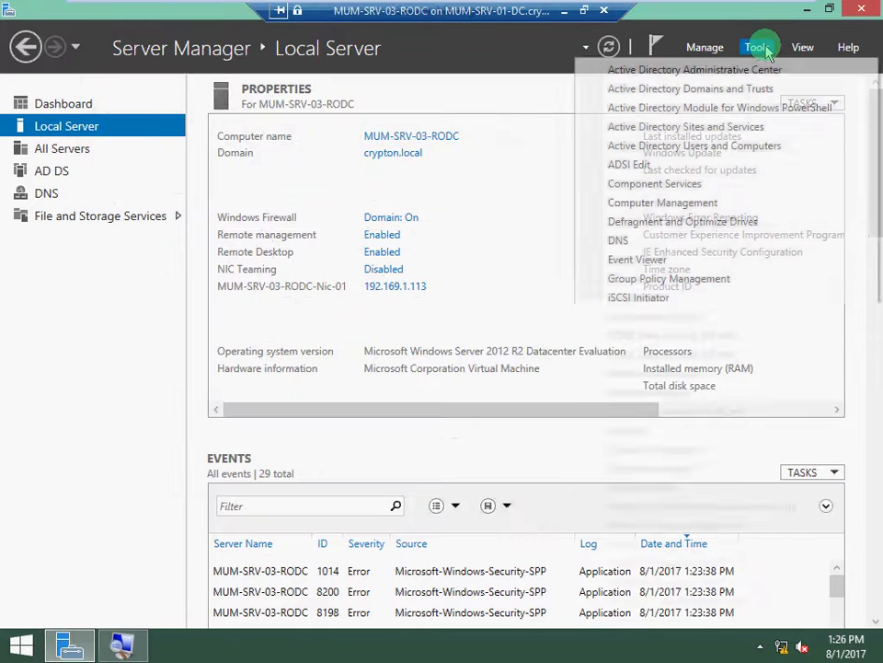
{"action": "left_click", "coordinate": [648, 240]}
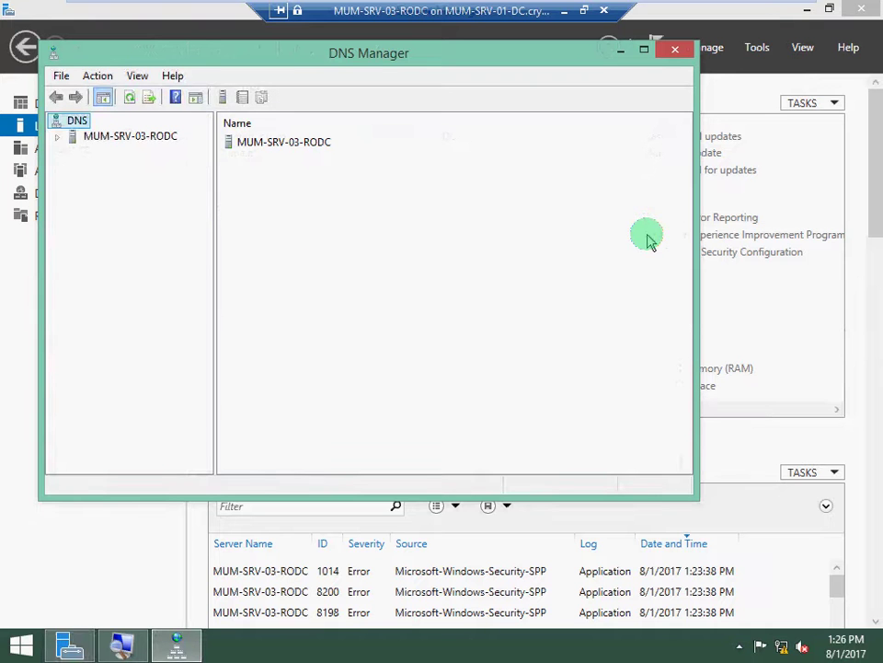
{"action": "left_click", "coordinate": [58, 143]}
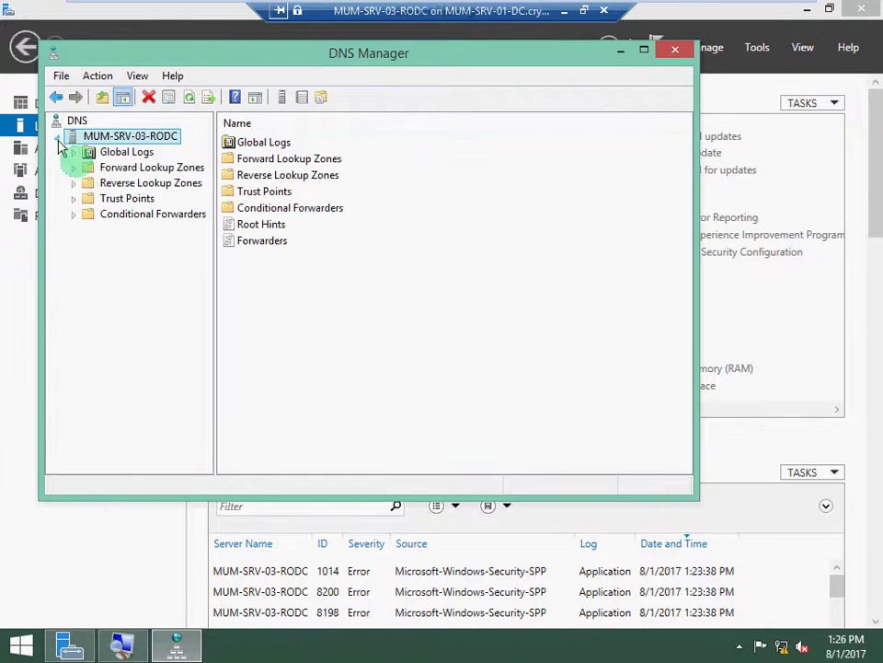
{"action": "left_click", "coordinate": [107, 167]}
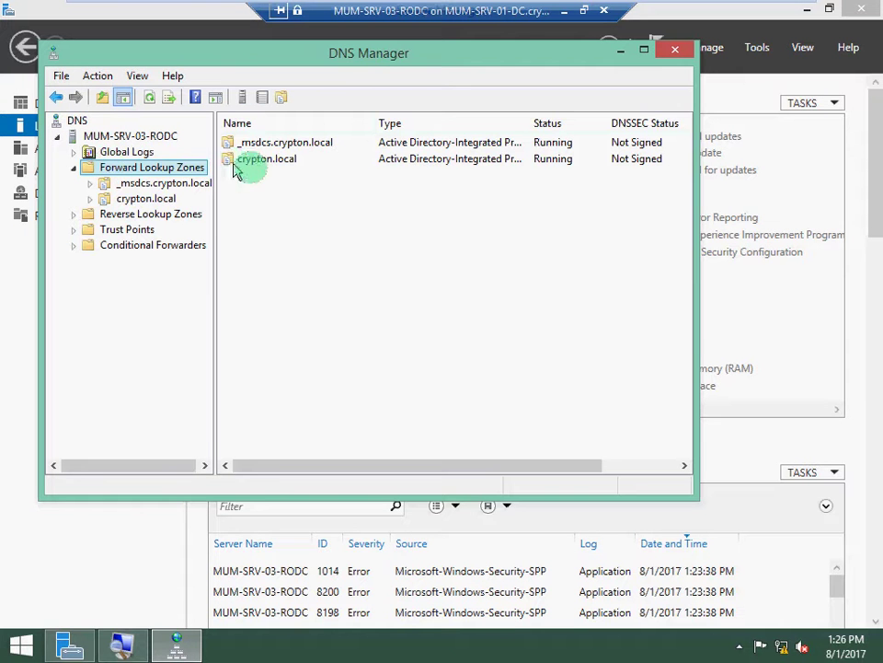
{"action": "double_click", "coordinate": [249, 161]}
{"action": "scroll", "coordinate": [377, 335], "scroll_direction": "down", "scroll_amount": 1}
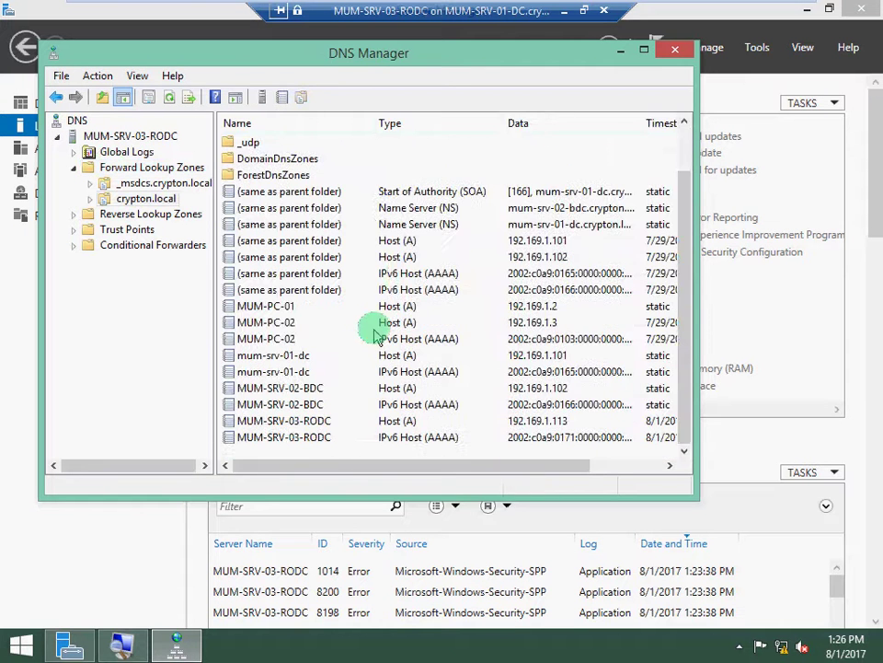
{"action": "right_click", "coordinate": [358, 451]}
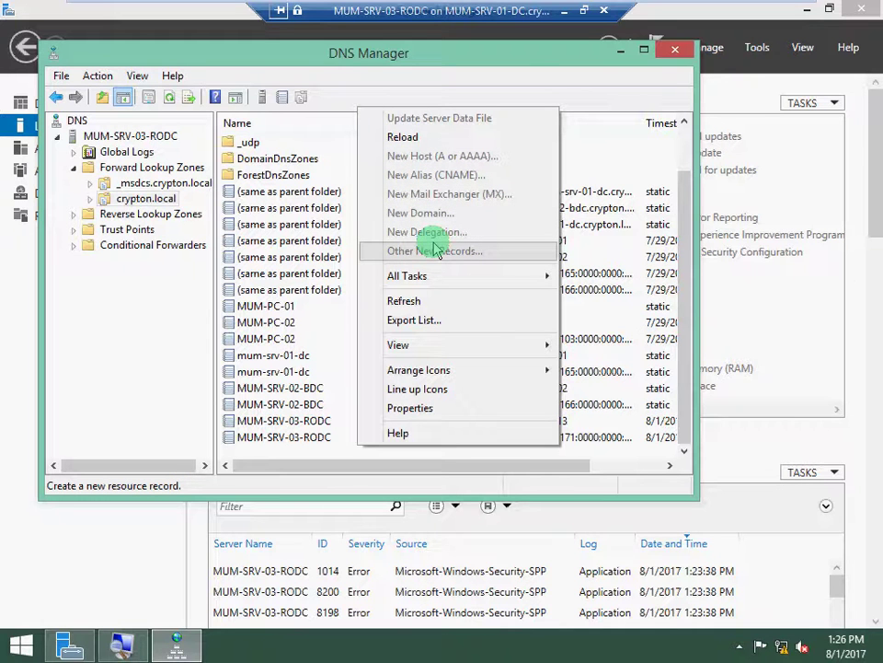
{"action": "left_click", "coordinate": [681, 48]}
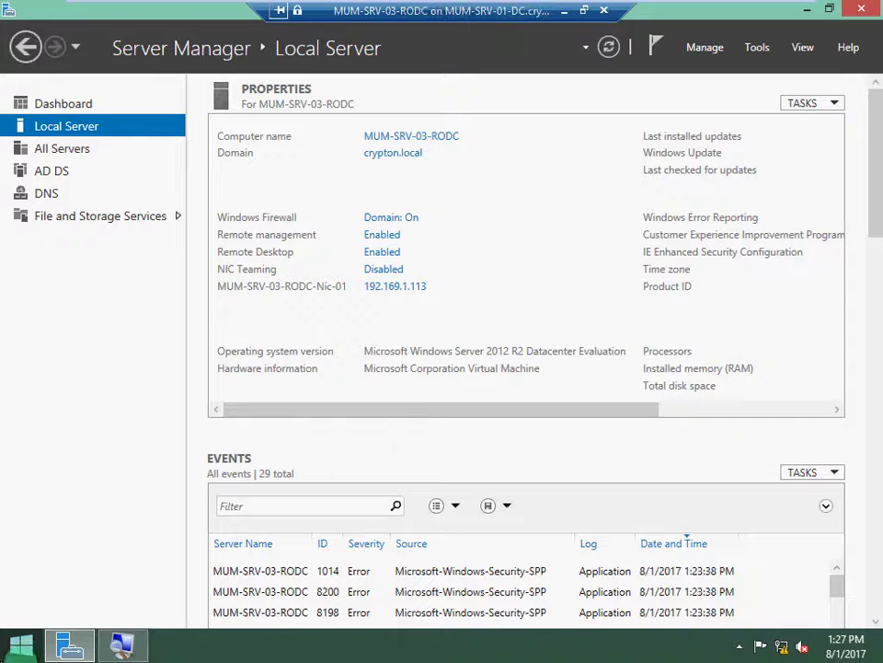
Start the Remove Roles and Features Wizard and advance to the Features page.
{"action": "left_click", "coordinate": [26, 649]}
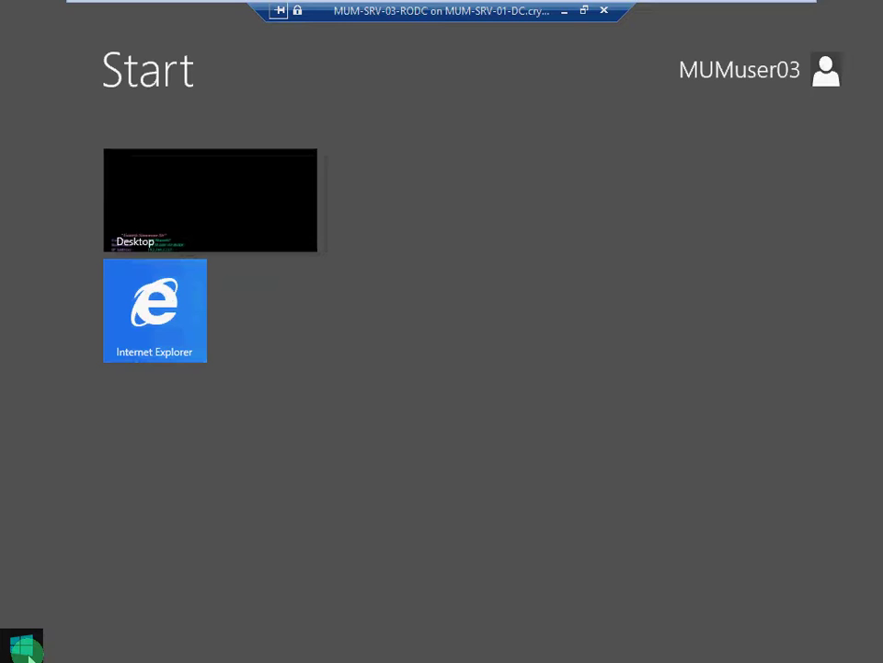
{"action": "left_click", "coordinate": [26, 649]}
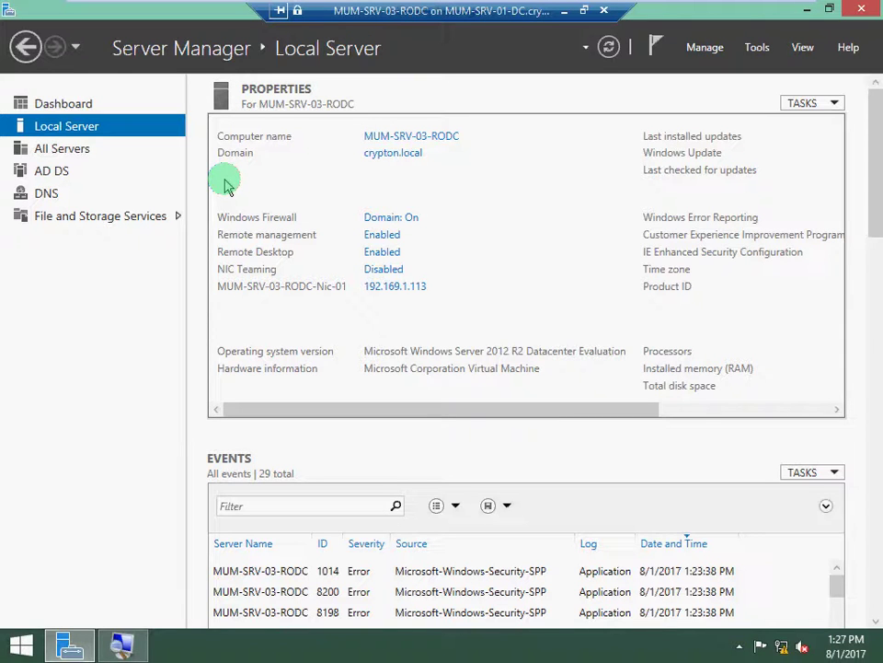
{"action": "left_click", "coordinate": [717, 51]}
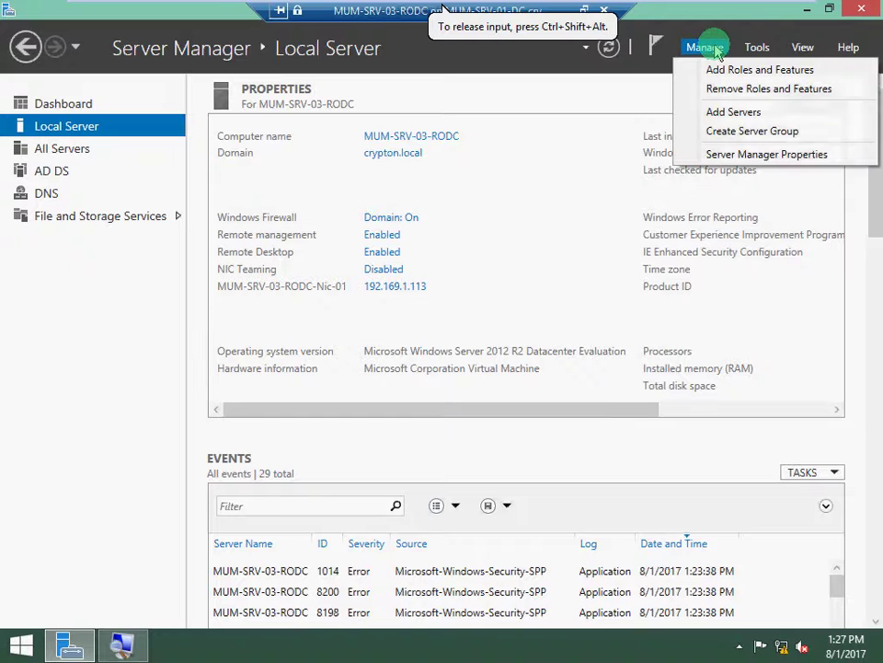
{"action": "left_click", "coordinate": [727, 89]}
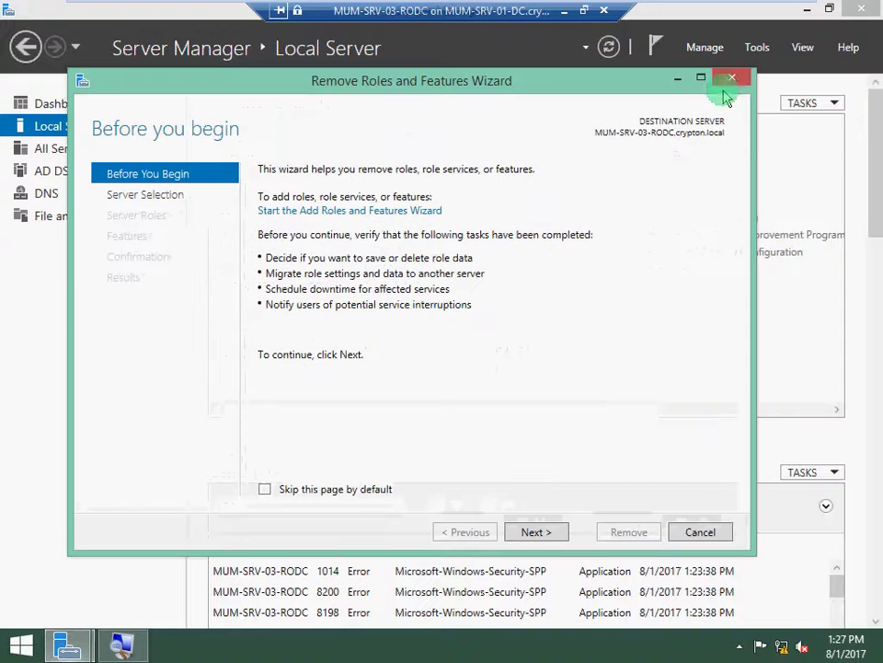
{"action": "left_click", "coordinate": [533, 536]}
{"action": "left_click", "coordinate": [534, 536]}
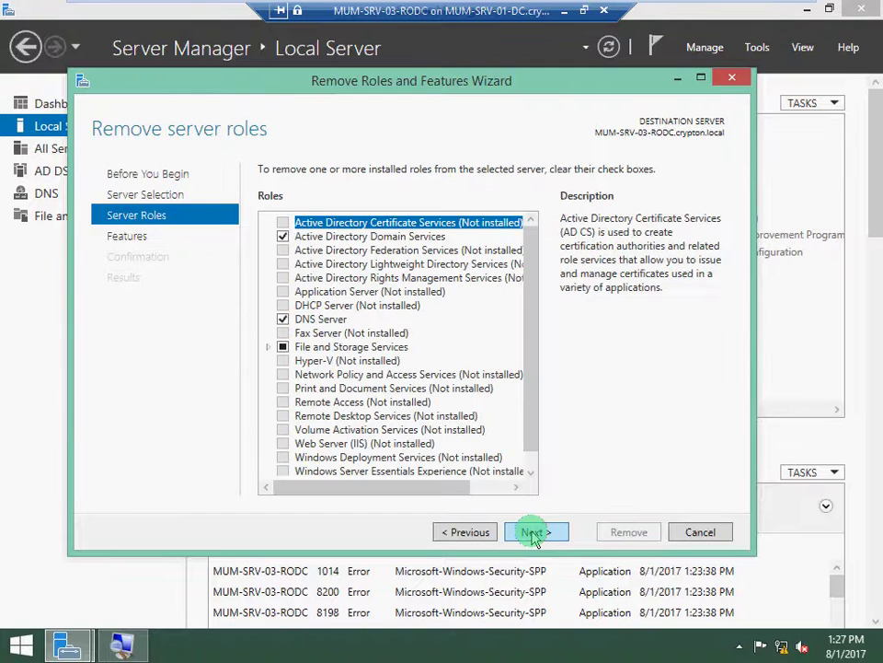
{"action": "left_click", "coordinate": [533, 534]}
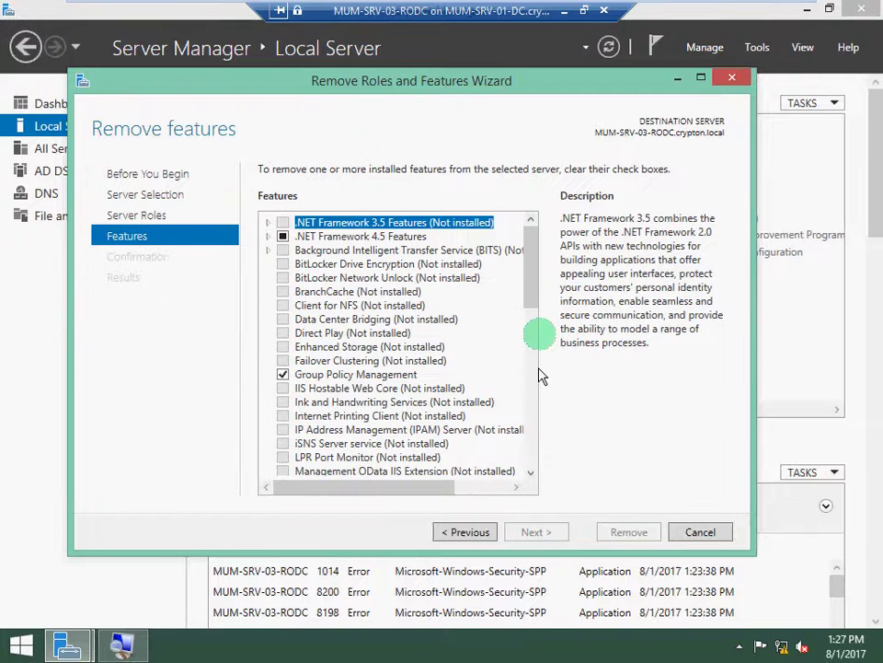
Uncheck Server Graphical Shell while keeping Graphical Management Tools and Infrastructure, and proceed to confirmation.
{"action": "mouse_move", "coordinate": [528, 309]}
{"action": "left_mouse_down"}
{"action": "mouse_move", "coordinate": [537, 357]}
{"action": "mouse_move", "coordinate": [524, 415]}
{"action": "left_mouse_up"}
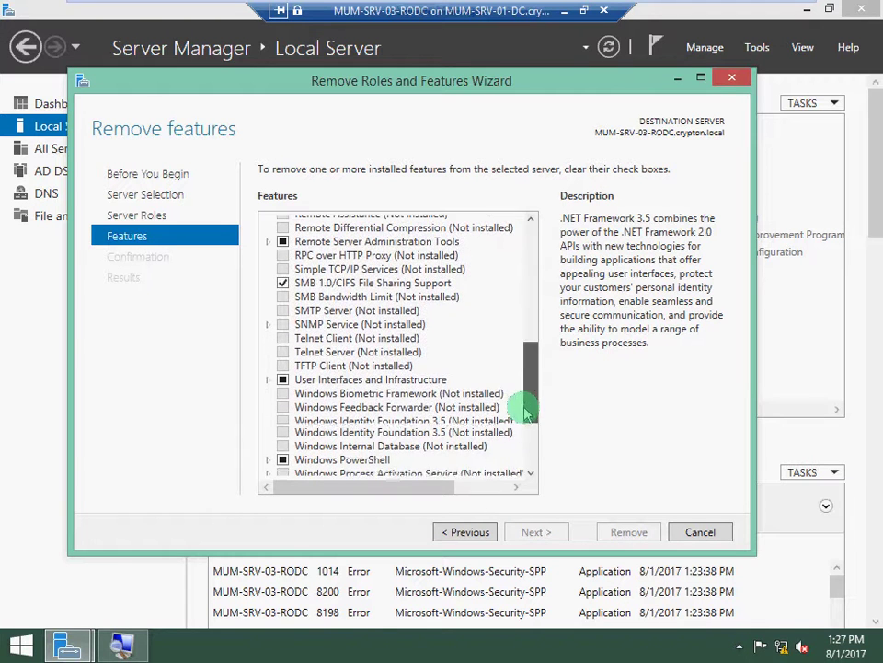
{"action": "left_click", "coordinate": [267, 380]}
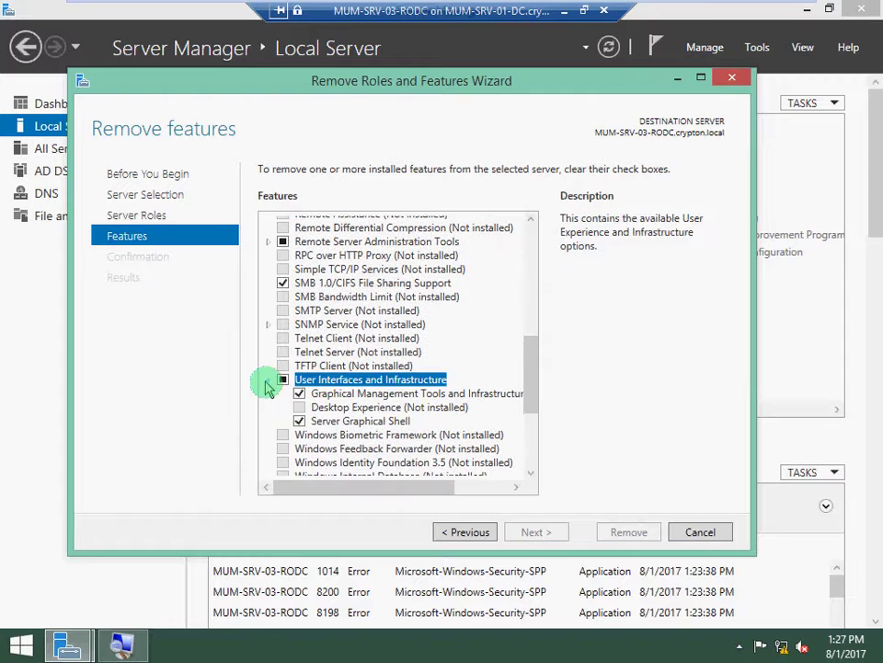
{"action": "left_click", "coordinate": [299, 421]}
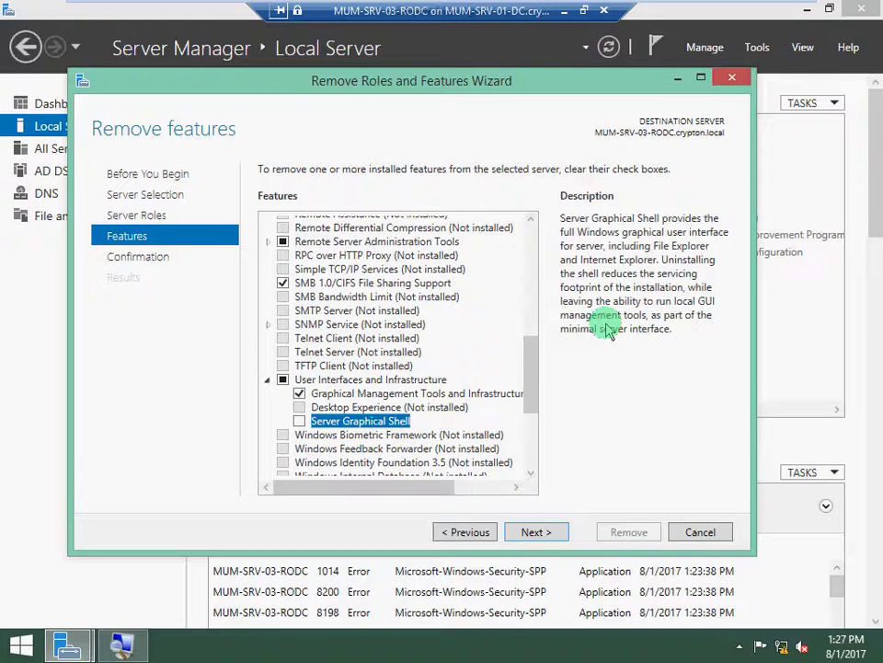
{"action": "left_click", "coordinate": [300, 394]}
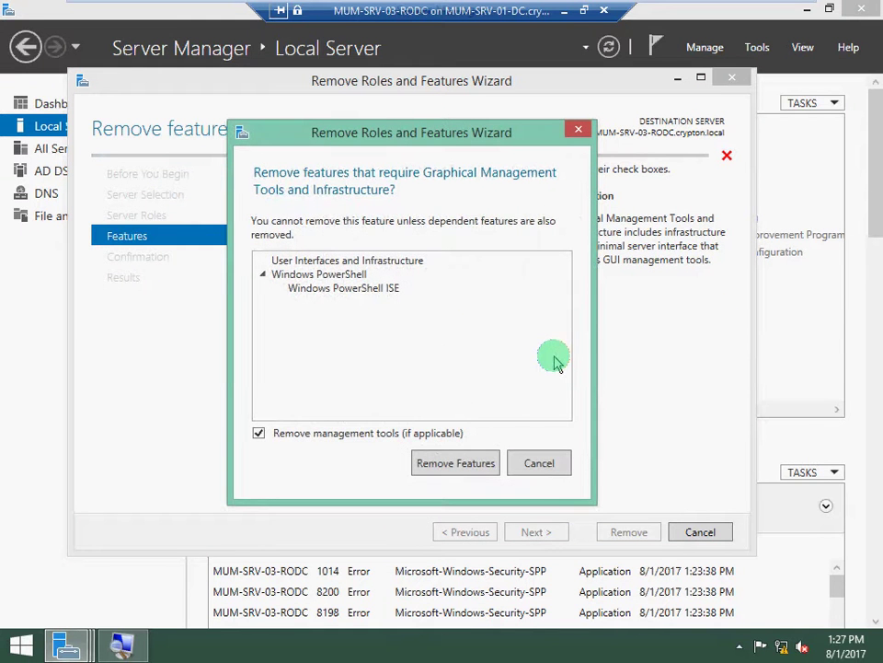
{"action": "left_click", "coordinate": [545, 467]}
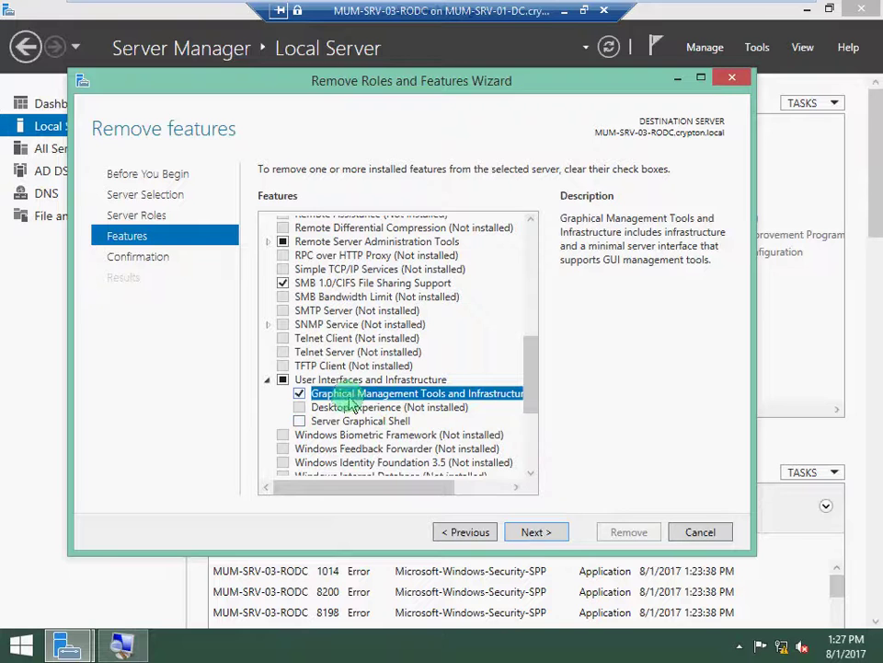
{"action": "left_click", "coordinate": [544, 534]}
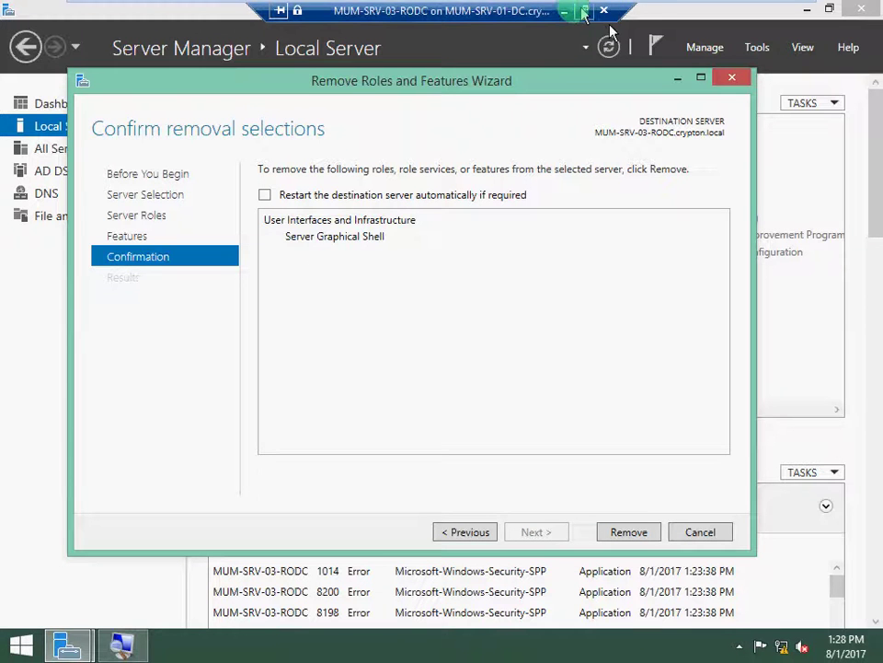
Minimize the virtual machine session and the Active Directory Users and Computers windows.
{"action": "left_click", "coordinate": [567, 11]}
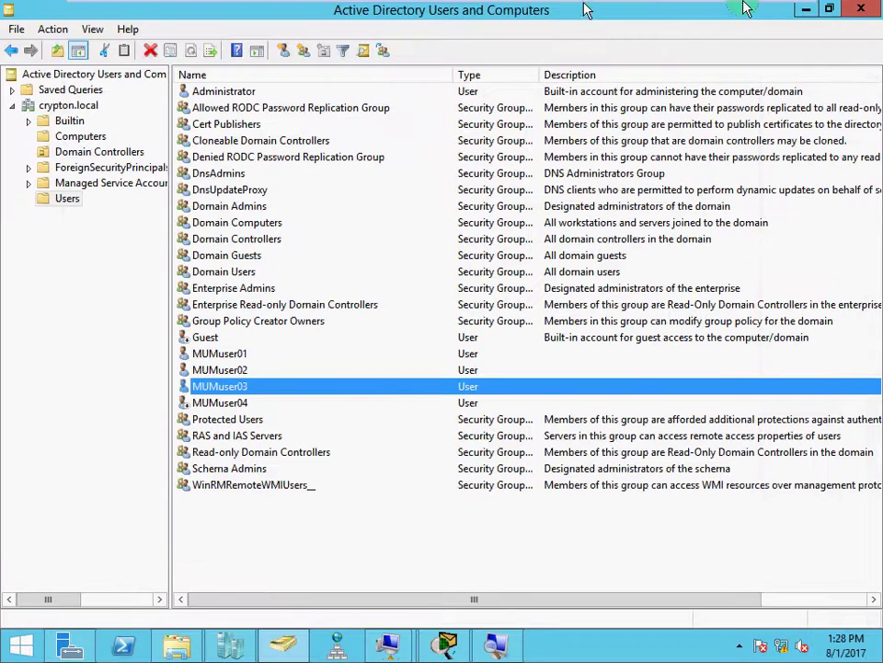
{"action": "left_click", "coordinate": [808, 9]}
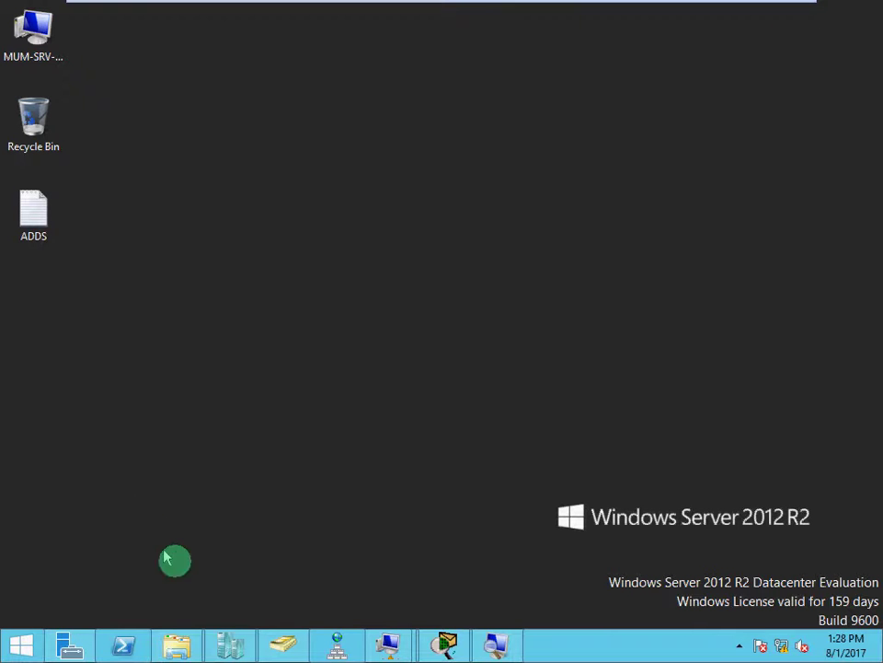
Open the host's Server Manager, check Local Server, then scroll through the Dashboard's AD DS, DNS, File and Storage Services and Hyper-V tiles.
{"action": "mouse_move", "coordinate": [224, 641]}
{"action": "left_click", "coordinate": [69, 644]}
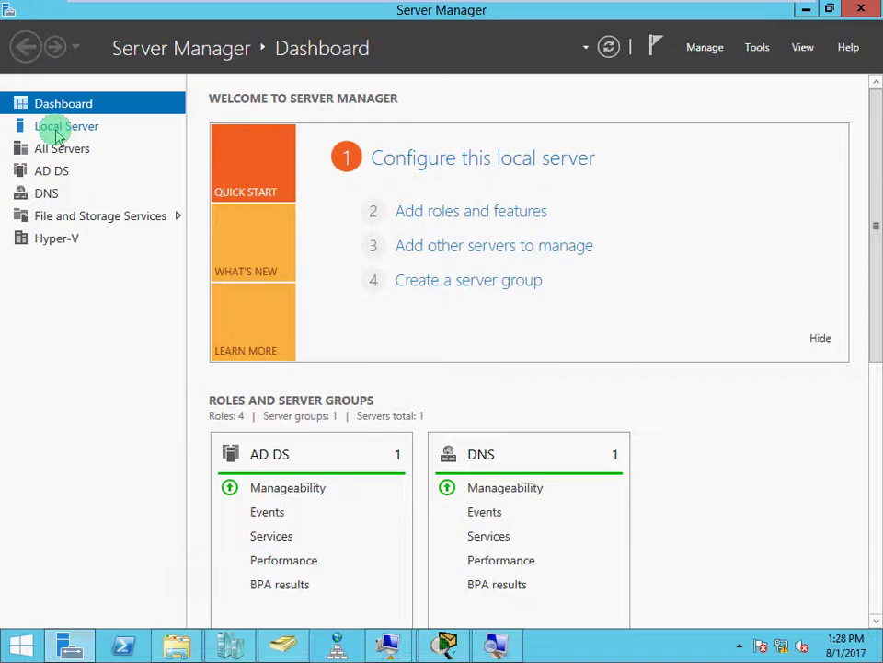
{"action": "left_click", "coordinate": [57, 131]}
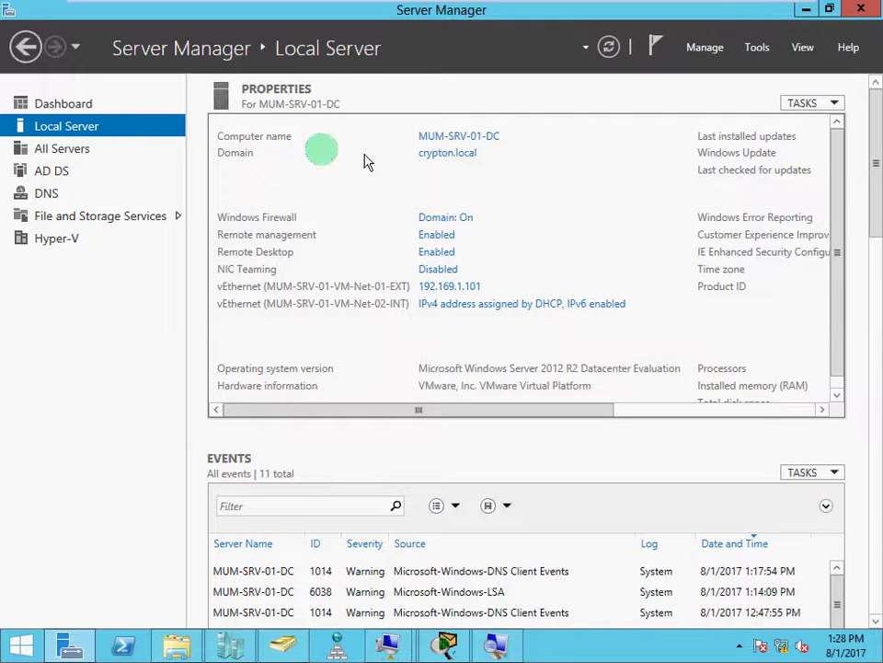
{"action": "left_click", "coordinate": [65, 104]}
{"action": "scroll", "coordinate": [423, 390], "scroll_direction": "down", "scroll_amount": 1}
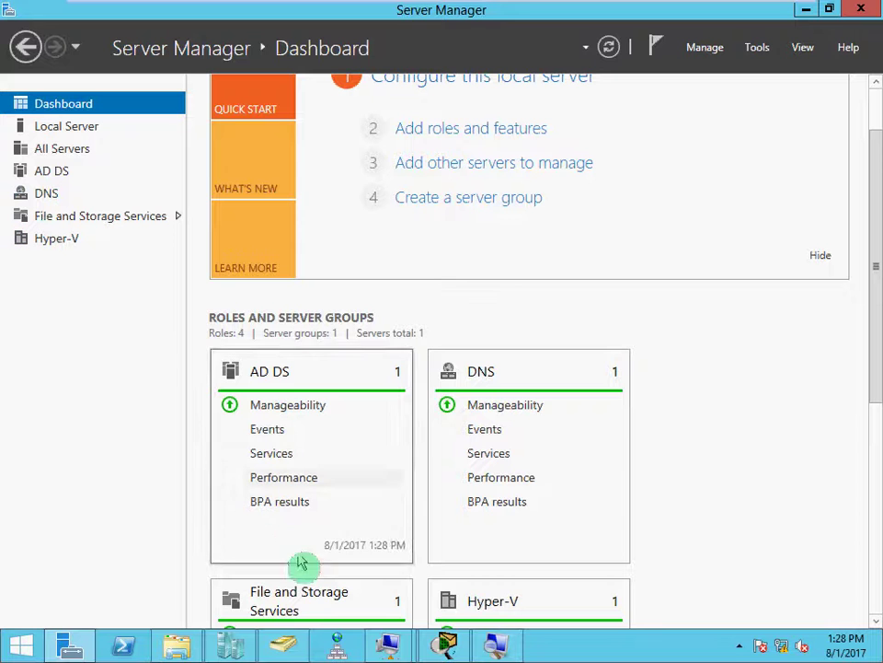
{"action": "scroll", "coordinate": [329, 608], "scroll_direction": "down", "scroll_amount": 1}
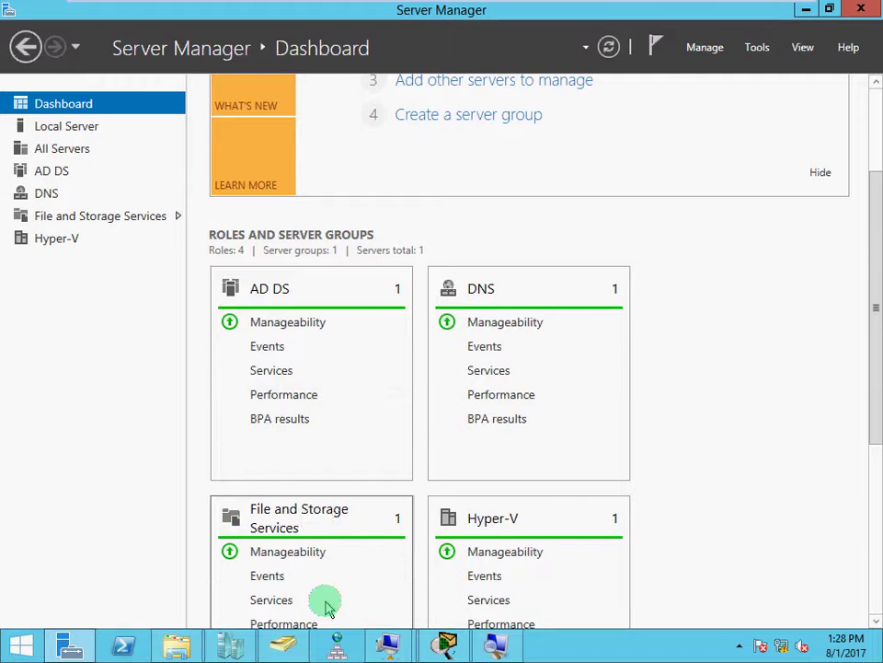
{"action": "scroll", "coordinate": [329, 607], "scroll_direction": "up", "scroll_amount": 2}
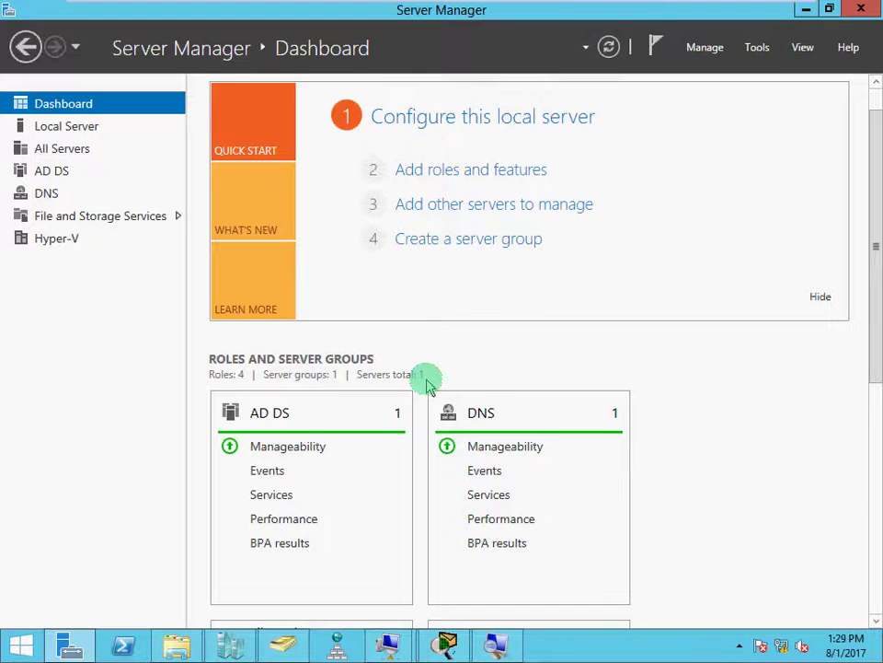
{"action": "left_click", "coordinate": [703, 53]}
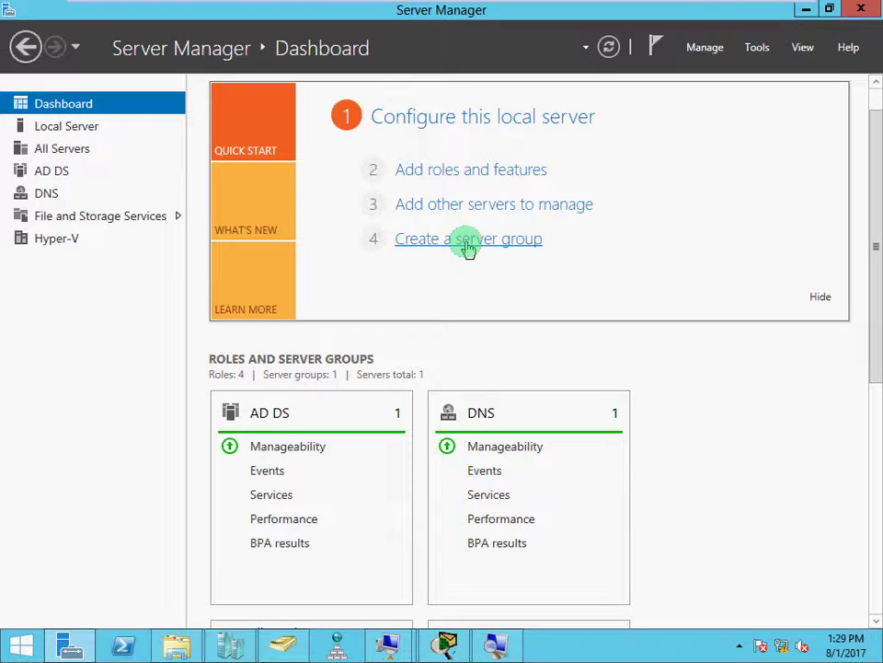
Start a new server group named MY_All-DC's.
{"action": "left_click", "coordinate": [692, 48]}
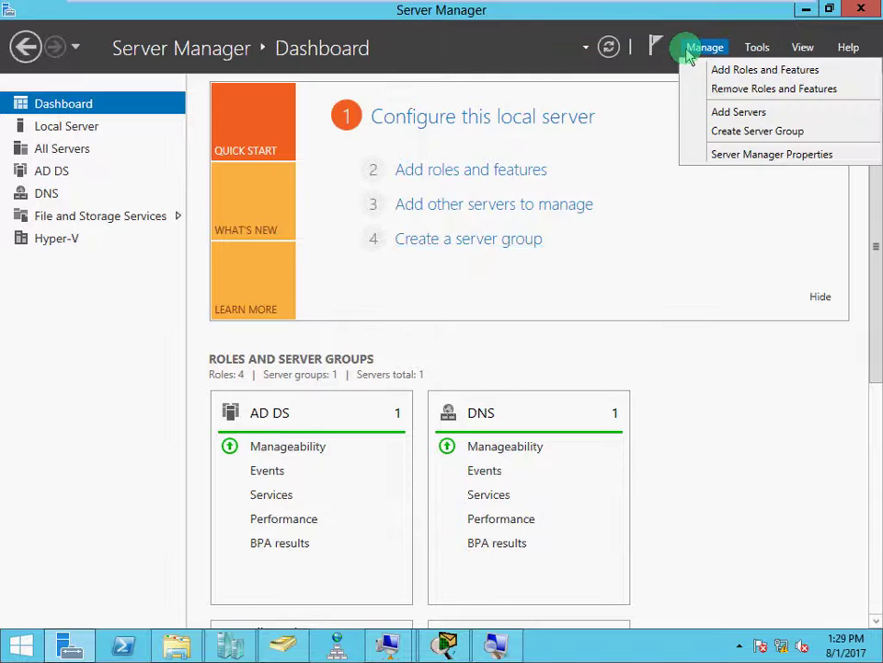
{"action": "left_click", "coordinate": [702, 133]}
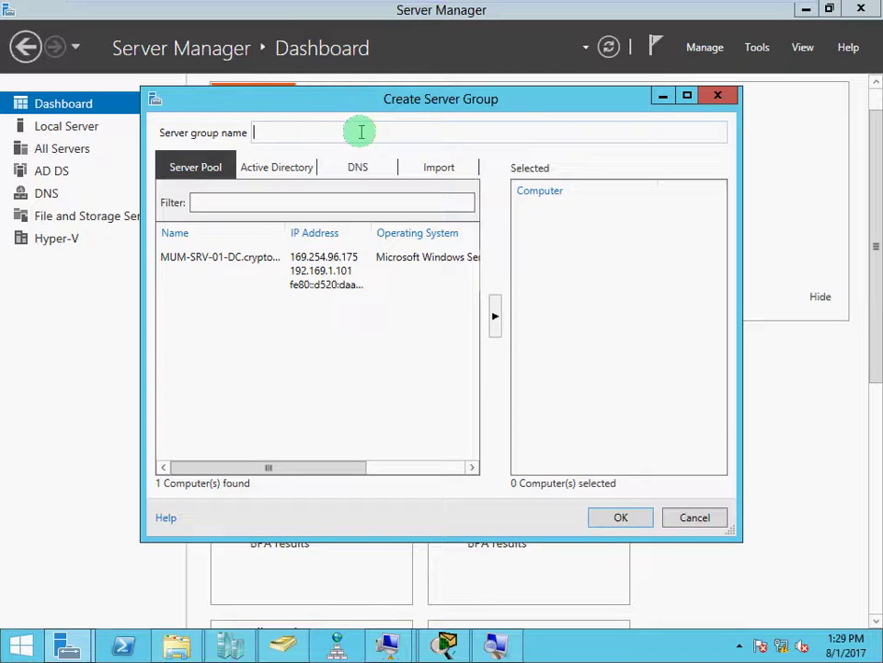
{"action": "type", "text": "MY_All-DC's"}
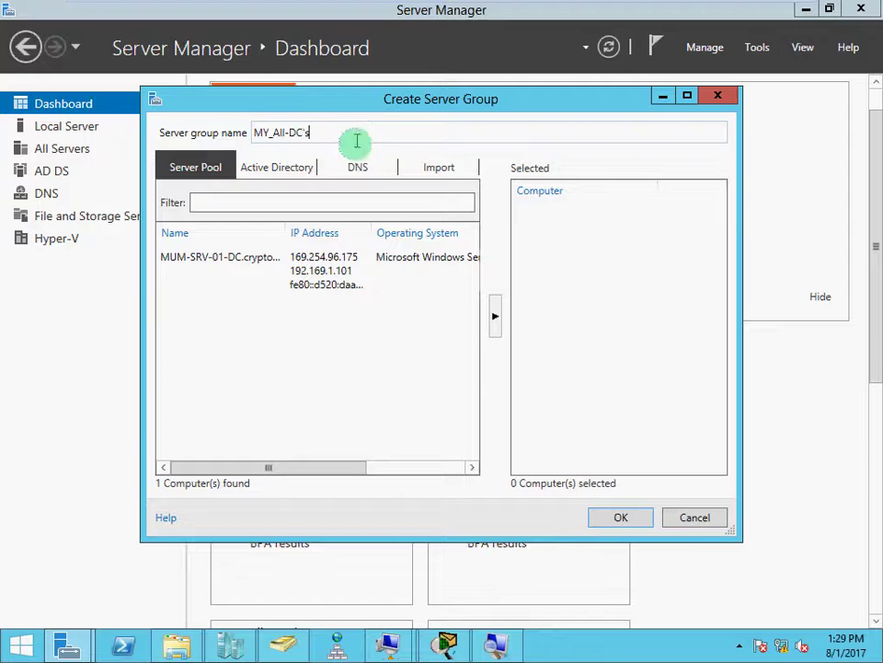
Add MUM-SRV-01-DC, MUM-SRV-02-BDC and MUM-SRV-03-RODC from Active Directory as group members.
{"action": "left_click", "coordinate": [257, 257]}
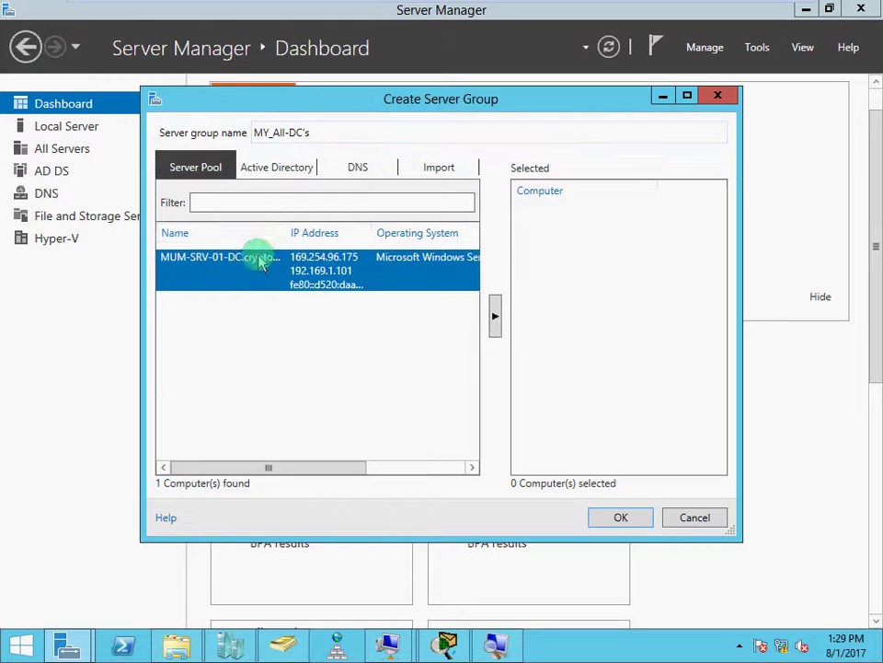
{"action": "left_click", "coordinate": [267, 169]}
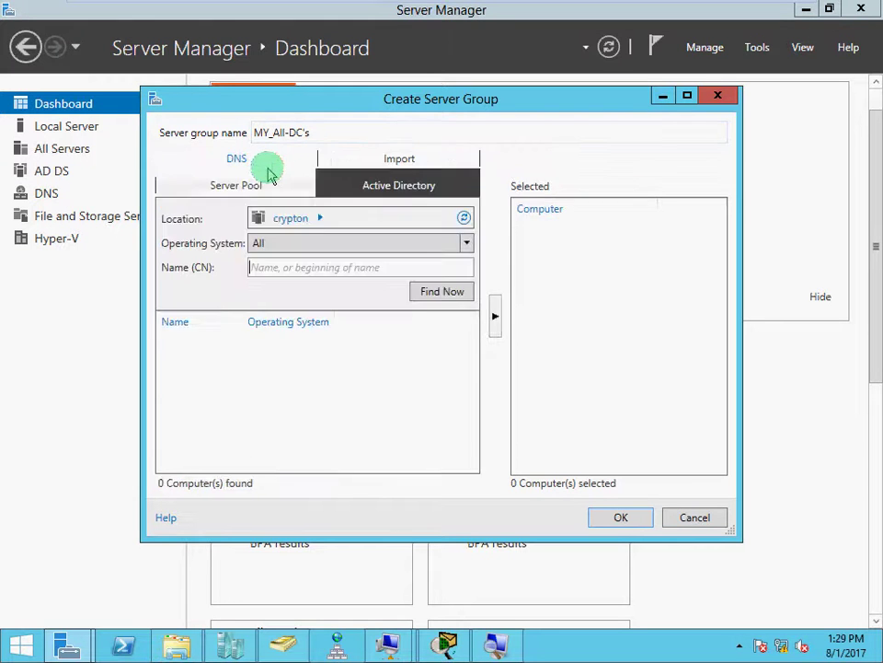
{"action": "left_click", "coordinate": [433, 291]}
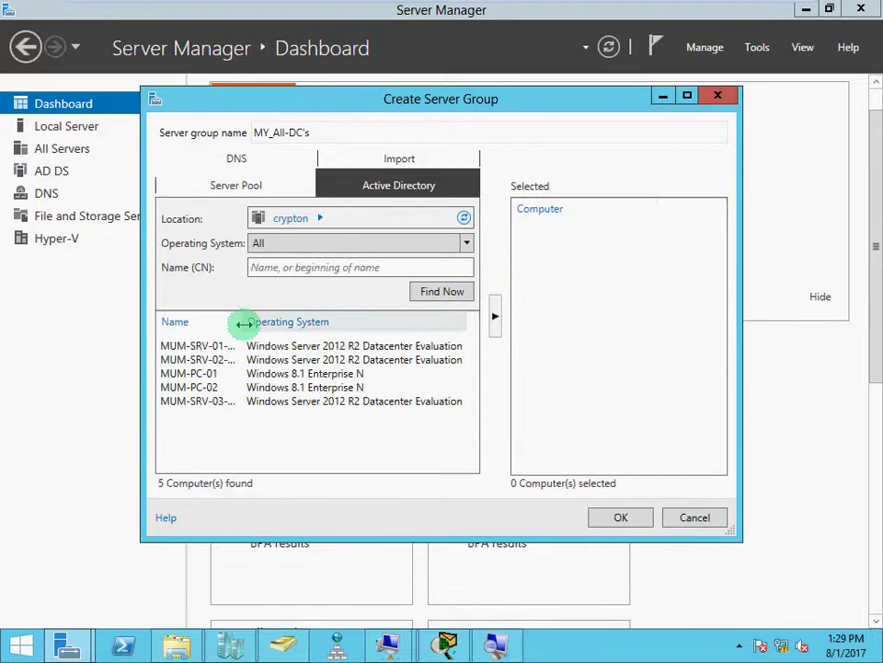
{"action": "left_click_drag", "start_coordinate": [247, 321], "coordinate": [276, 322]}
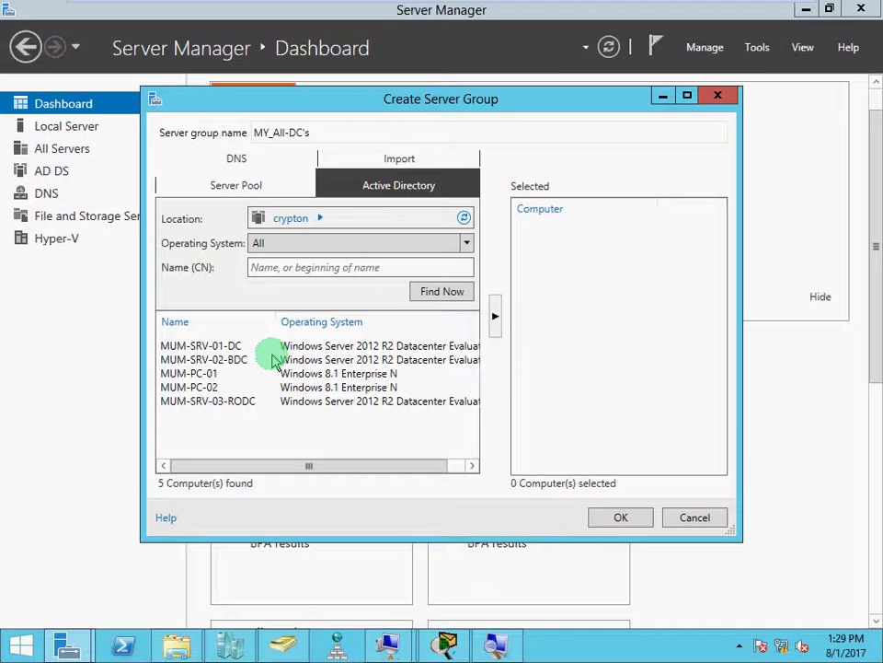
{"action": "left_click", "coordinate": [208, 347]}
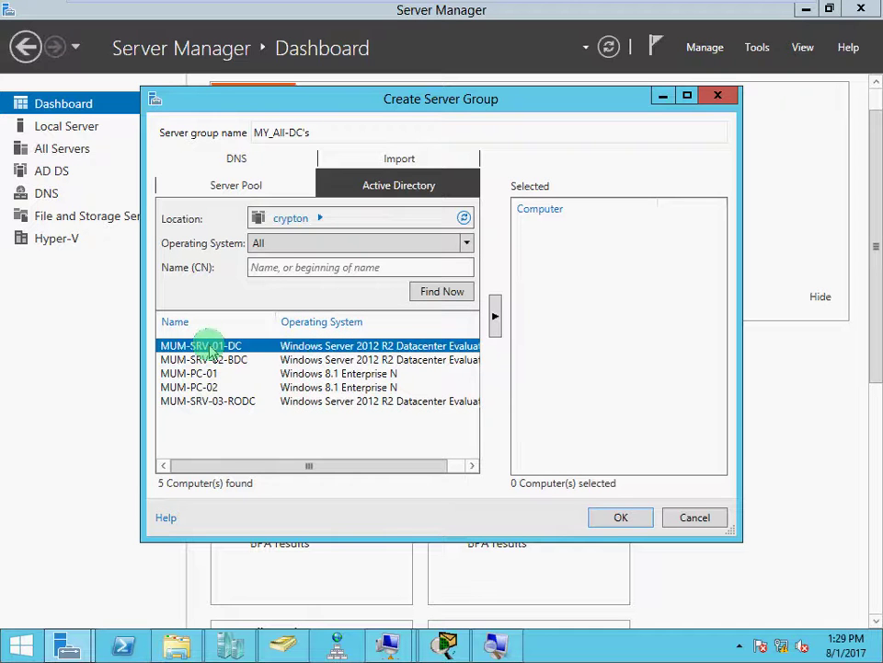
{"action": "left_click", "coordinate": [205, 360], "text": "ctrl"}
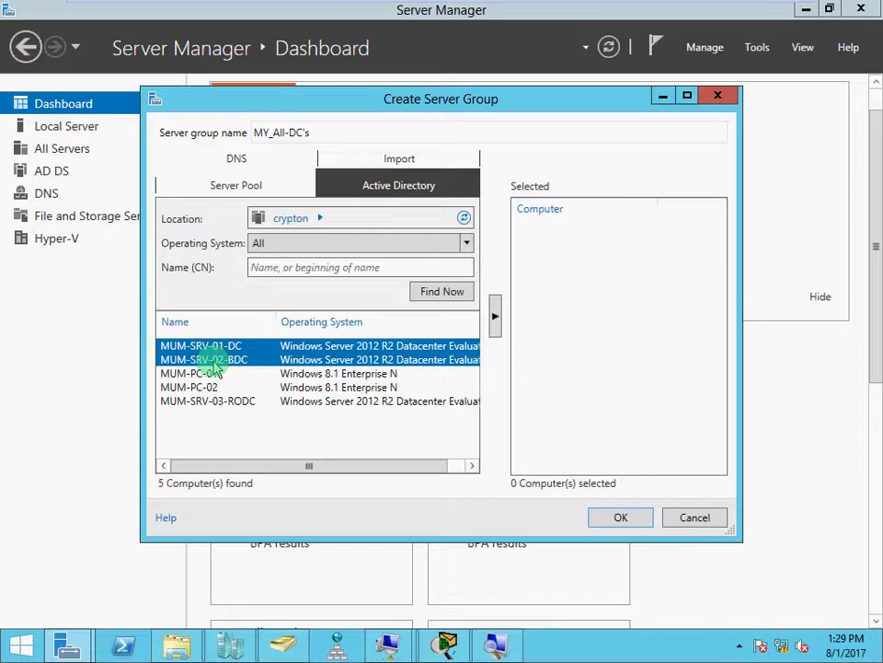
{"action": "left_click", "coordinate": [210, 400], "text": "ctrl"}
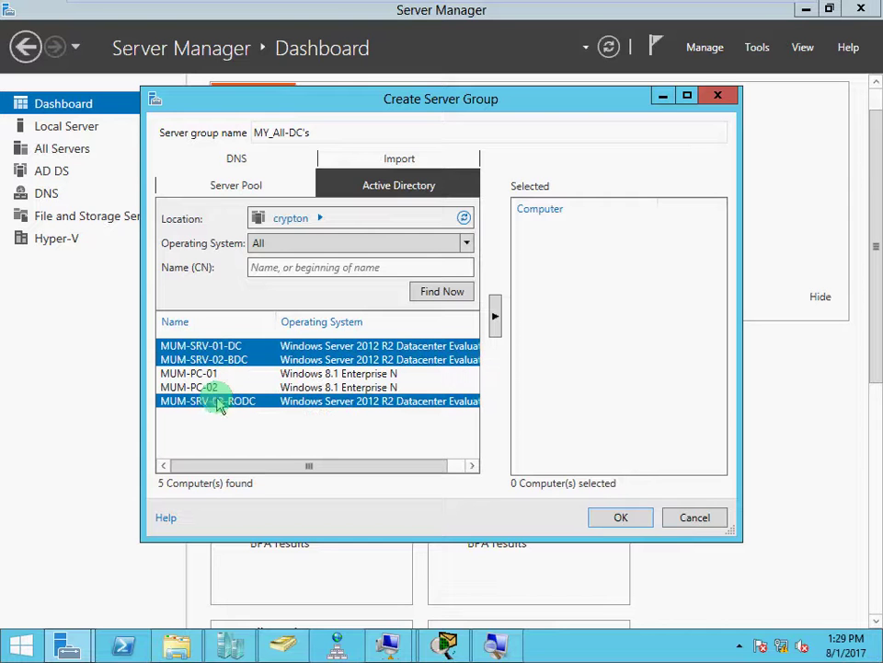
{"action": "left_click", "coordinate": [496, 317]}
Finish creating MY_All-DC's and check its 3-server tile on the dashboard.
{"action": "left_click", "coordinate": [617, 519]}
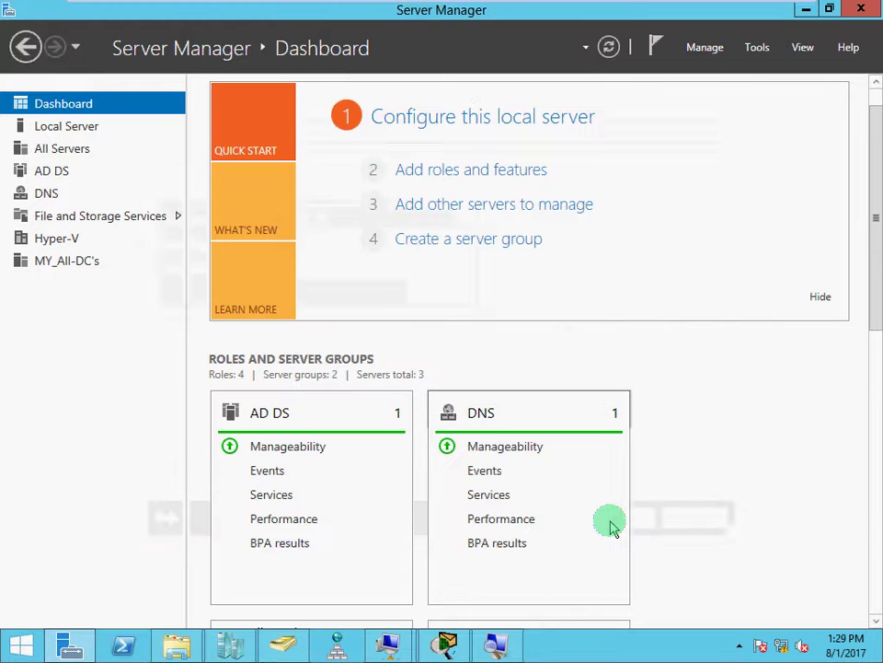
{"action": "scroll", "coordinate": [612, 526], "scroll_direction": "down", "scroll_amount": 1}
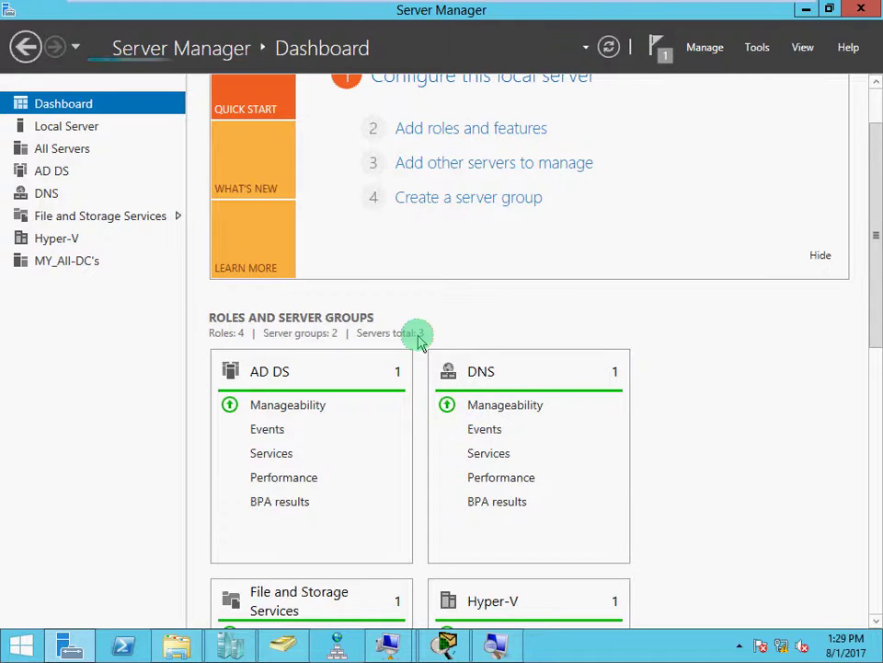
{"action": "scroll", "coordinate": [419, 341], "scroll_direction": "down", "scroll_amount": 5}
{"action": "scroll", "coordinate": [419, 341], "scroll_direction": "down", "scroll_amount": 3}
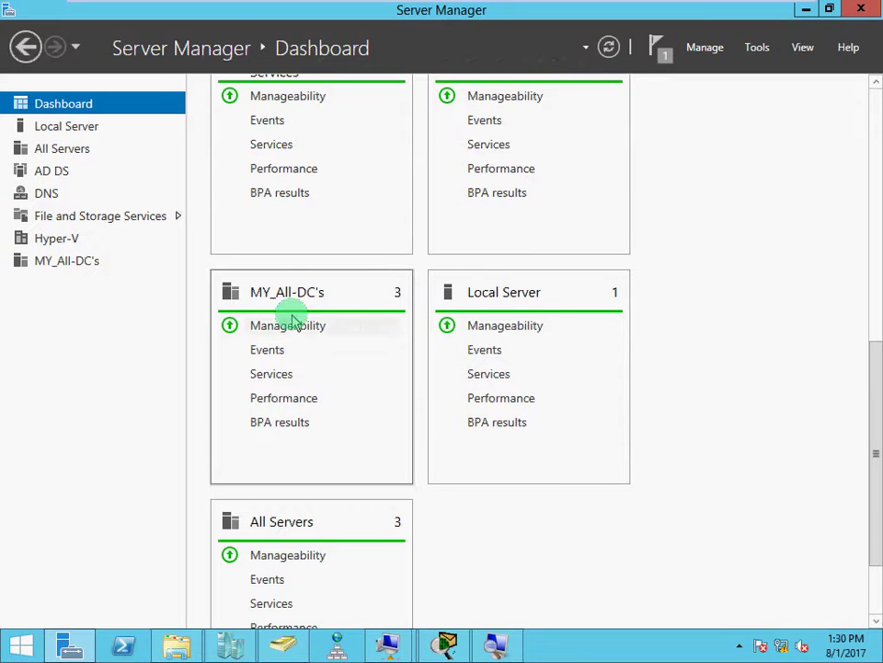
{"action": "scroll", "coordinate": [293, 319], "scroll_direction": "up", "scroll_amount": 6}
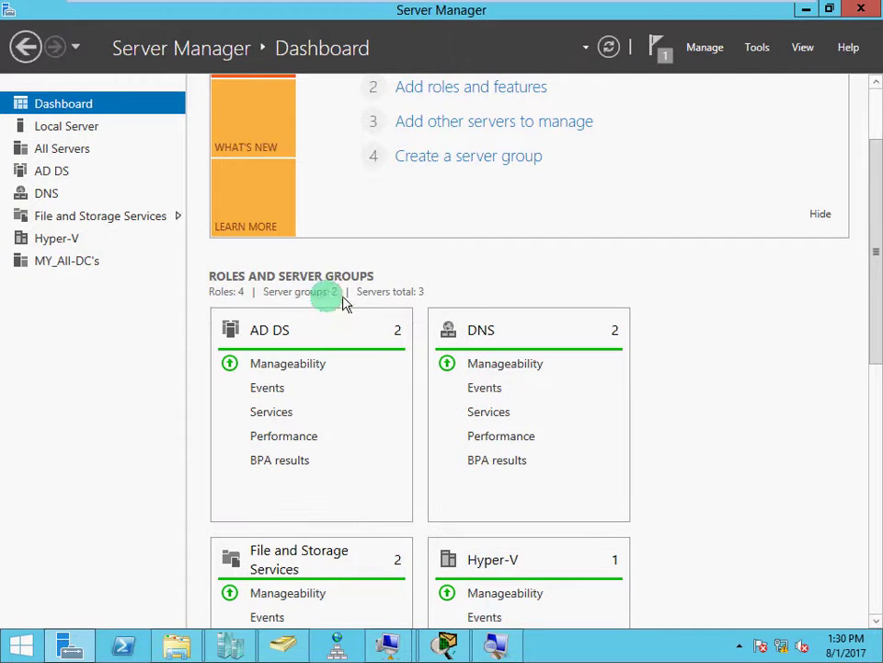
{"action": "scroll", "coordinate": [378, 292], "scroll_direction": "up", "scroll_amount": 3}
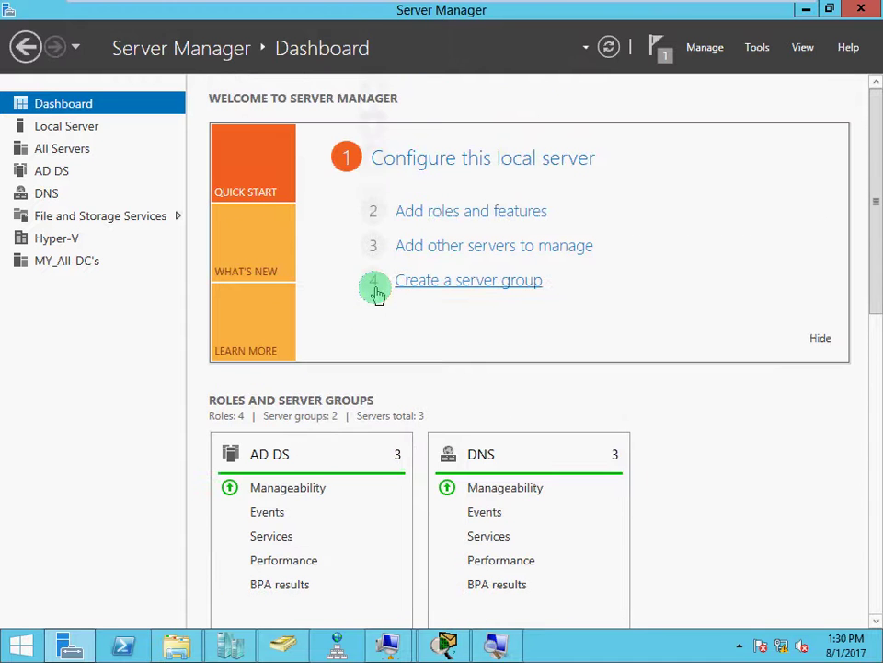
In Add Roles and Features, view the roles already installed on MUM-SRV-03-RODC.
{"action": "left_click", "coordinate": [485, 215]}
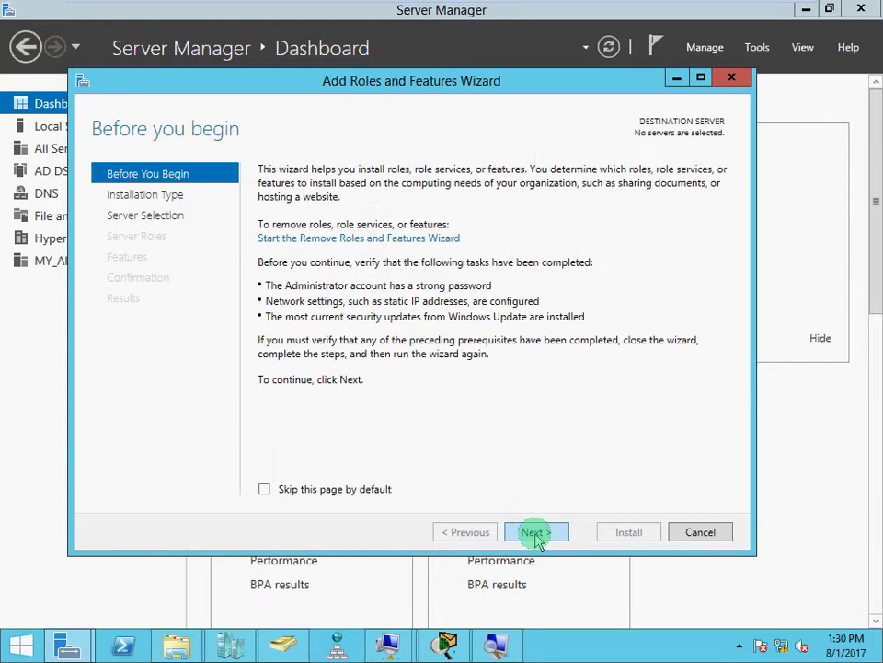
{"action": "left_click", "coordinate": [537, 534]}
{"action": "left_click", "coordinate": [536, 534]}
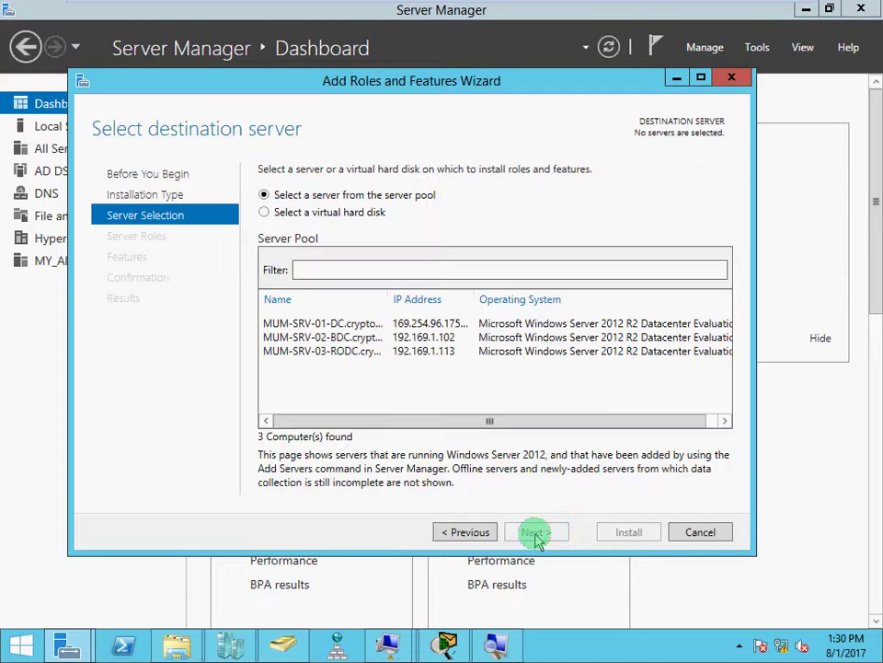
{"action": "left_click", "coordinate": [353, 324]}
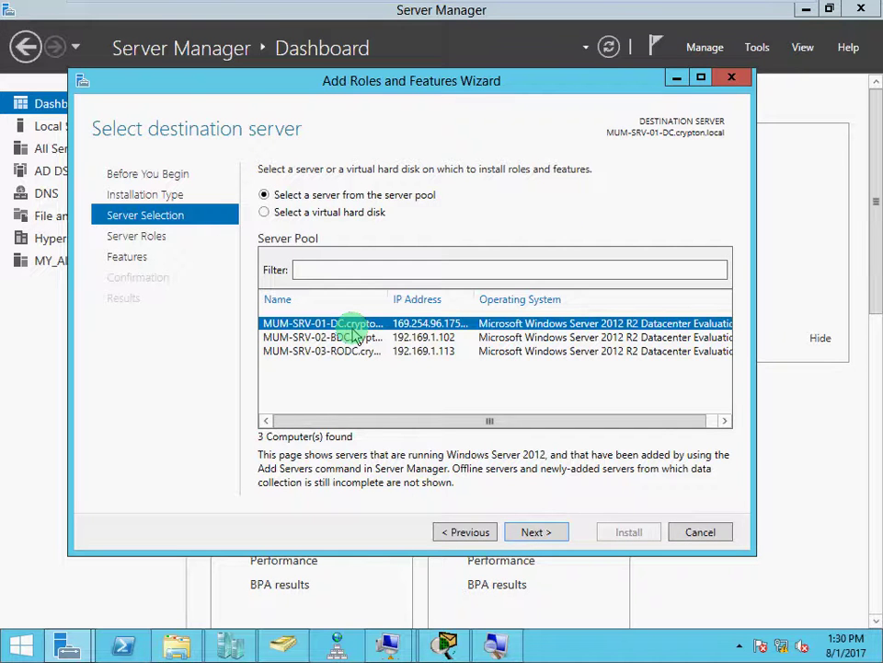
{"action": "left_click", "coordinate": [352, 337]}
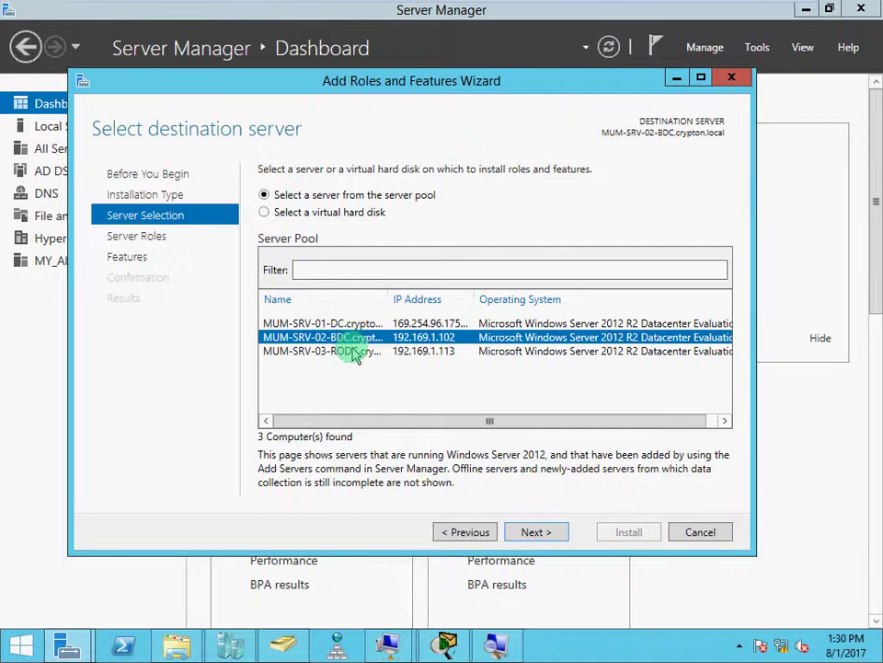
{"action": "left_click", "coordinate": [354, 351]}
{"action": "left_click", "coordinate": [355, 338]}
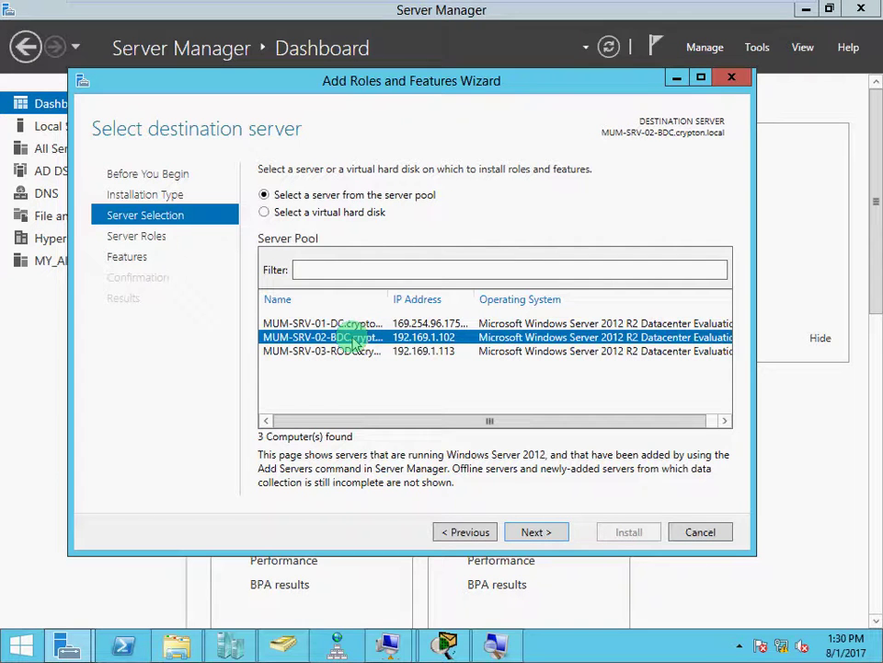
{"action": "left_click", "coordinate": [298, 353]}
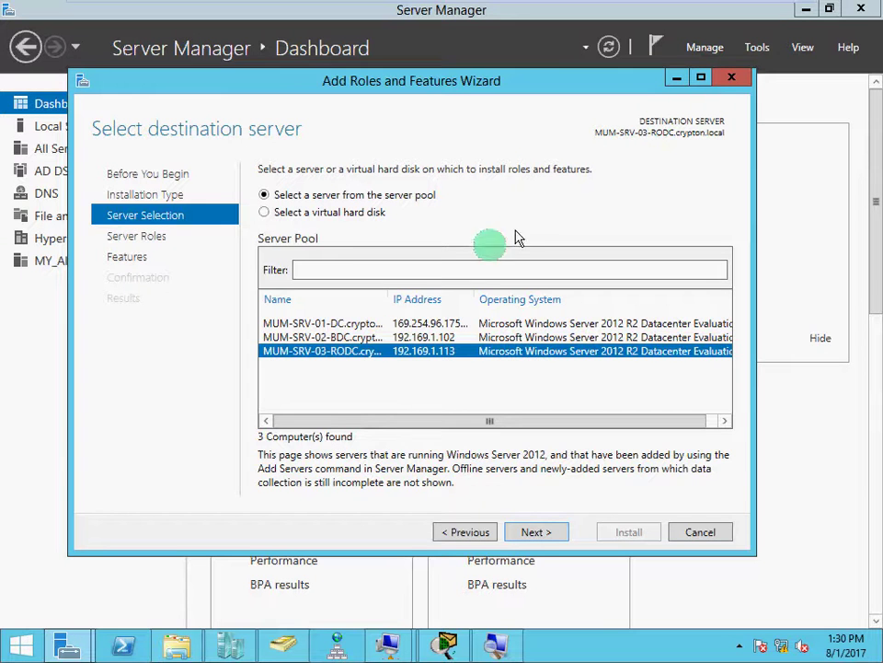
{"action": "left_click", "coordinate": [537, 533]}
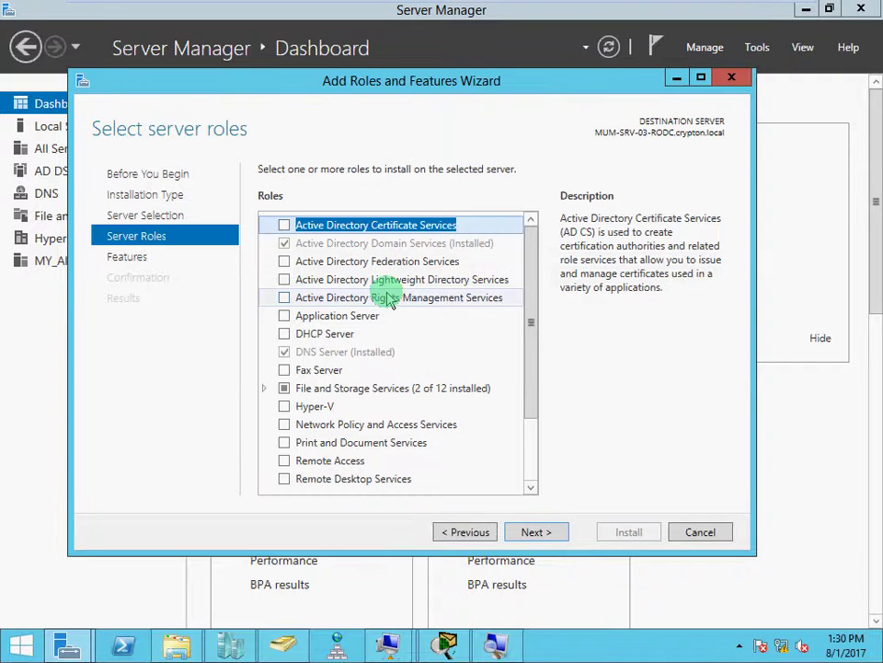
View MUM-SRV-02-BDC's installed roles, then bring the Packet Tracer network diagram forward.
{"action": "left_click", "coordinate": [461, 532]}
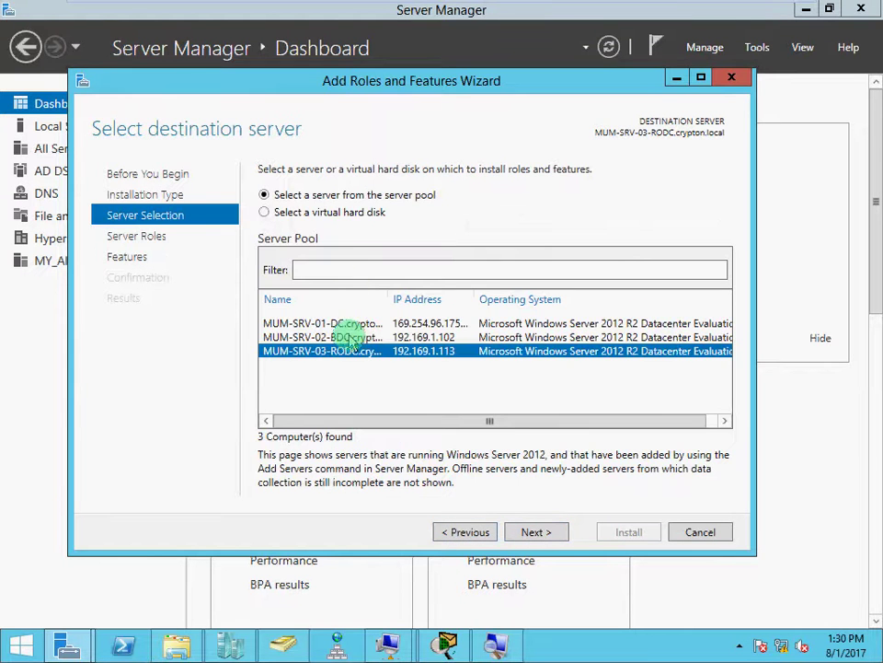
{"action": "left_click", "coordinate": [350, 338]}
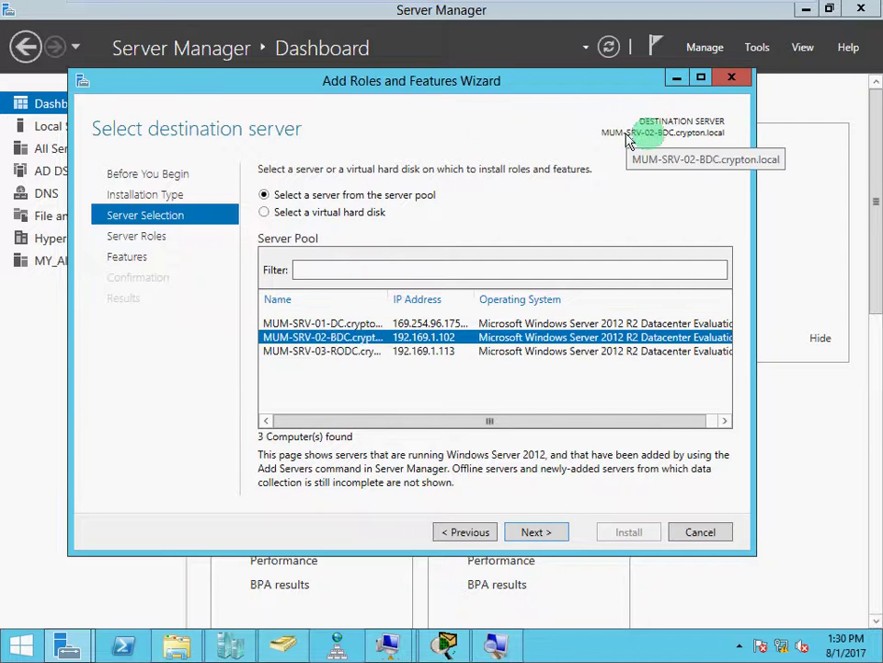
{"action": "left_click", "coordinate": [534, 530]}
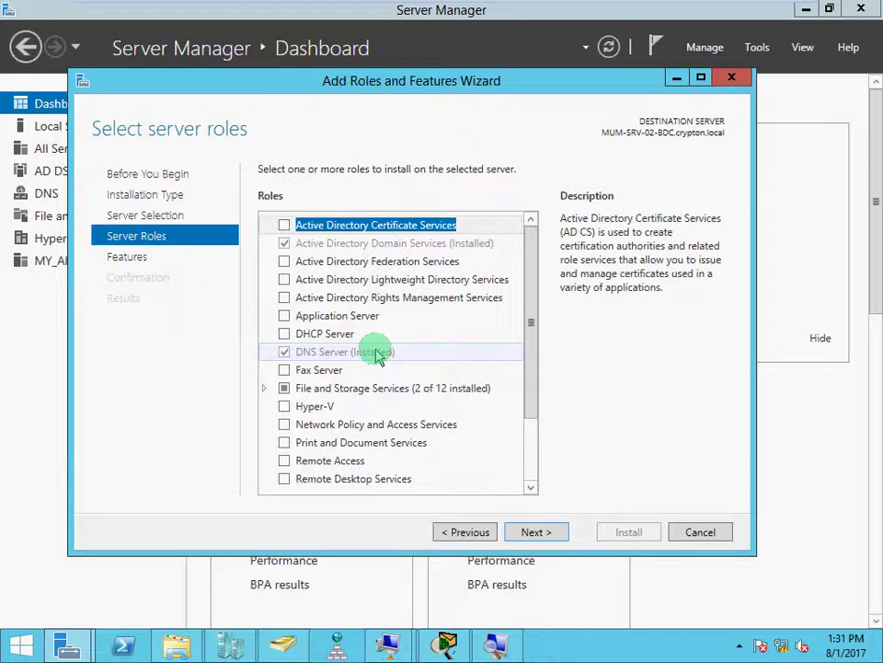
{"action": "left_click", "coordinate": [446, 642]}
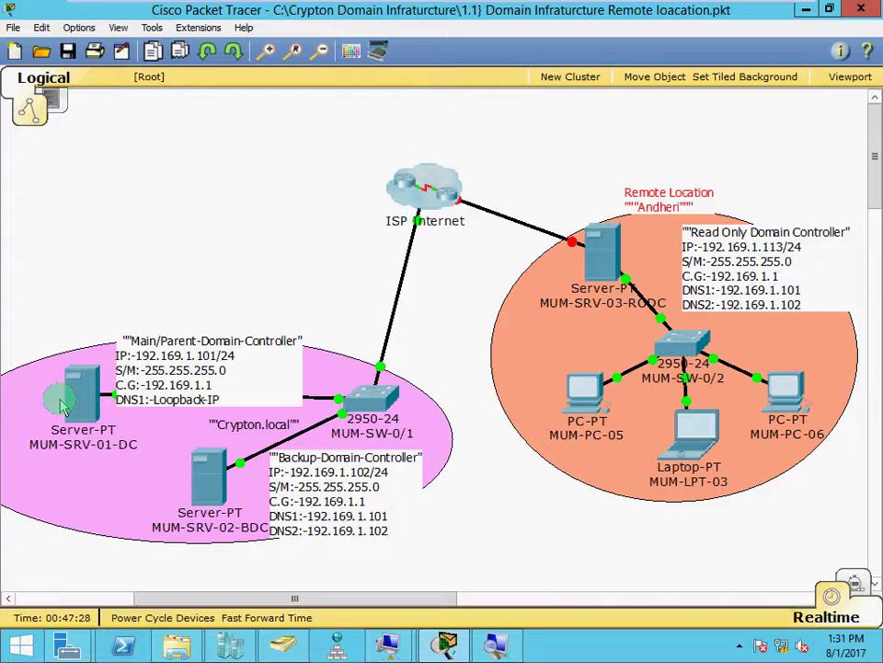
Display the topology servers' port summaries, including MUM-SRV-03-RODC at 192.169.1.113/24.
{"action": "mouse_move", "coordinate": [210, 491]}
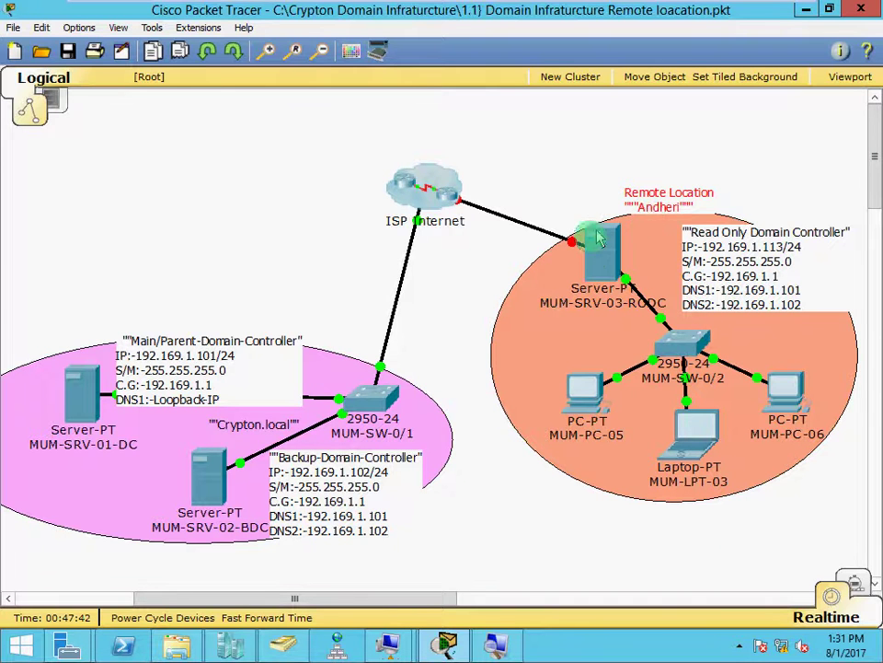
{"action": "mouse_move", "coordinate": [593, 264]}
{"action": "mouse_move", "coordinate": [600, 245]}
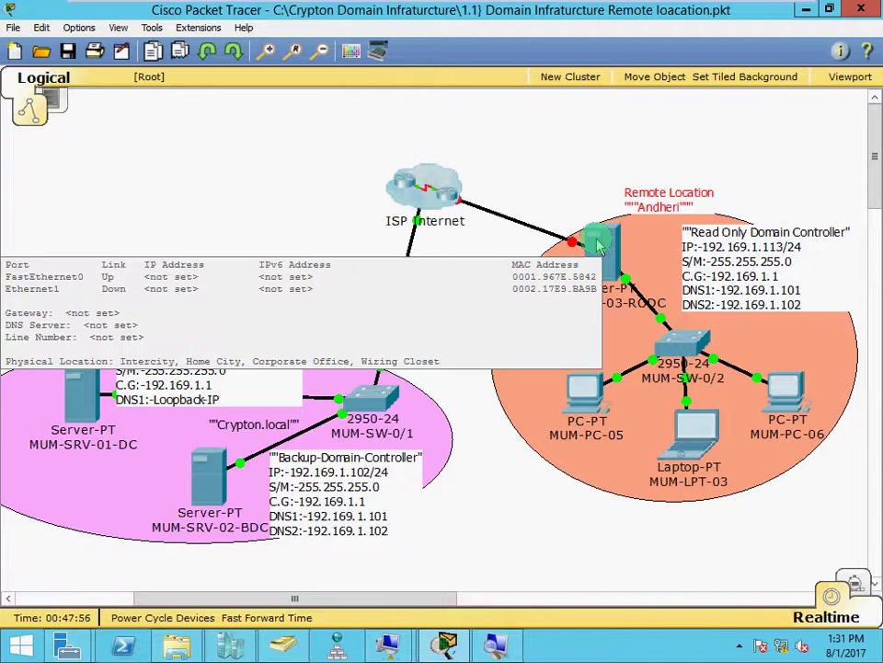